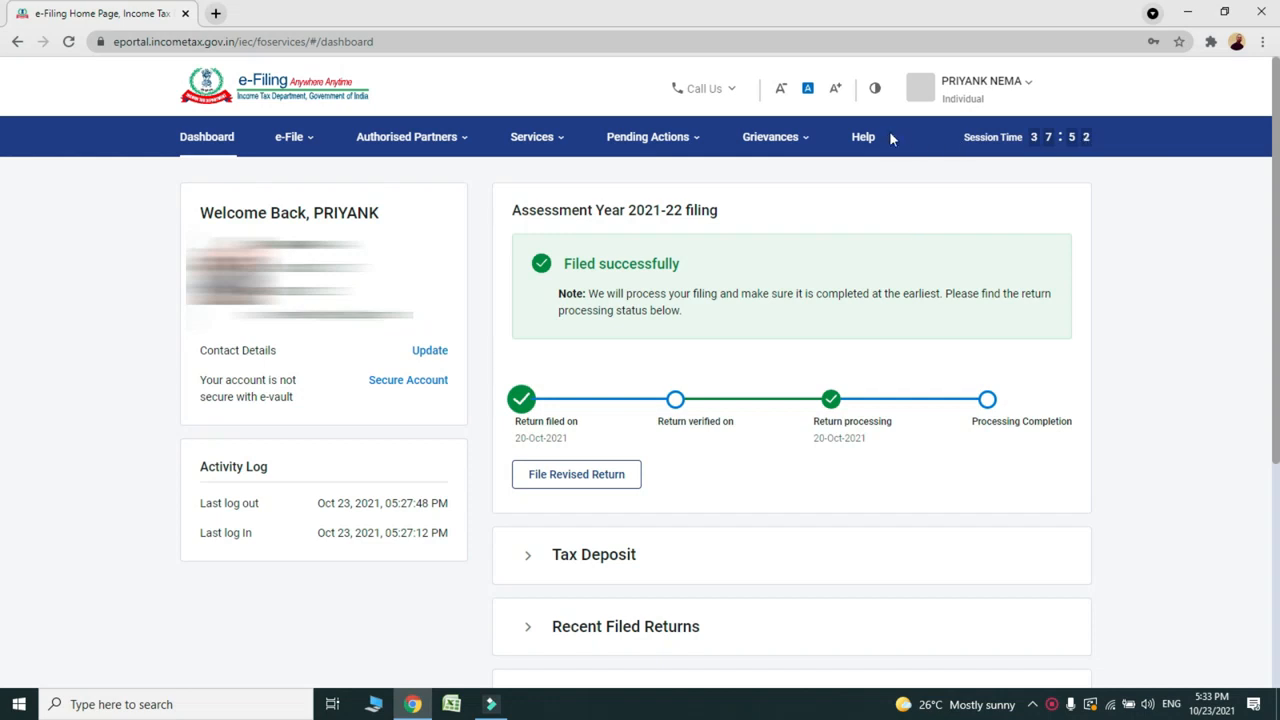
Step: Go to My Profile's Aadhaar OTP Login settings, where Aadhaar OTP login is currently No
click(981, 91)
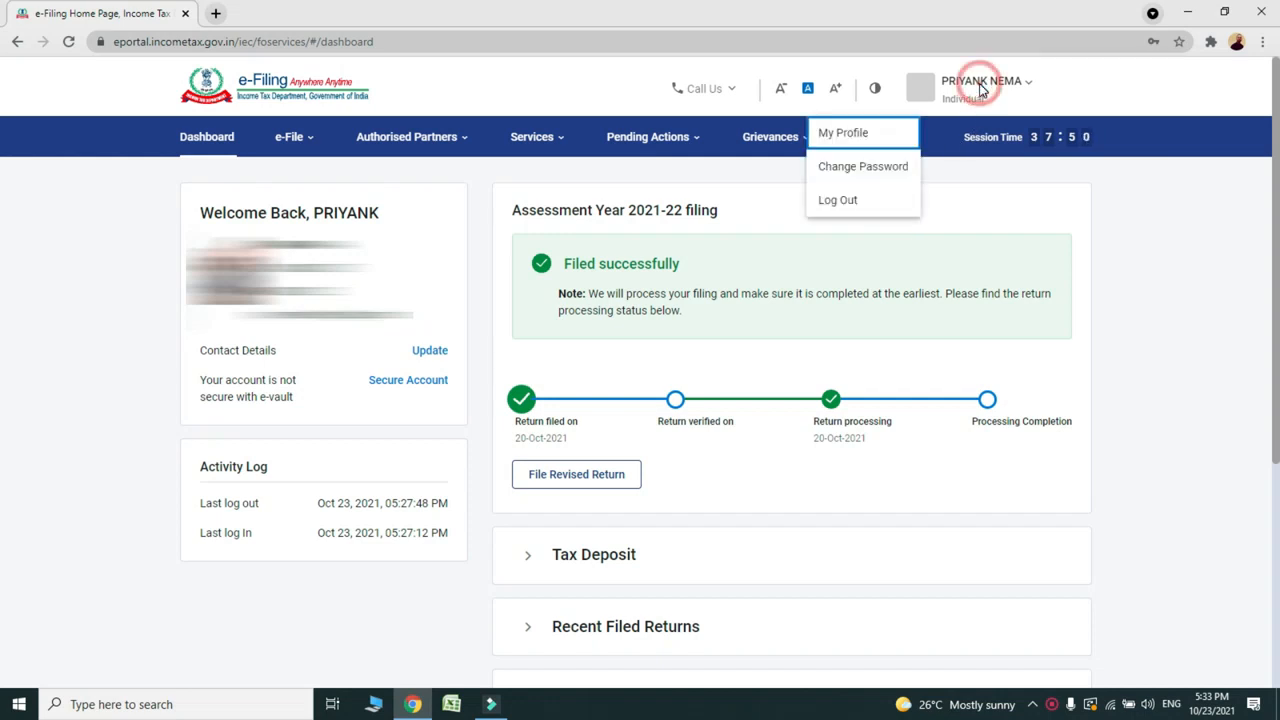
click(866, 138)
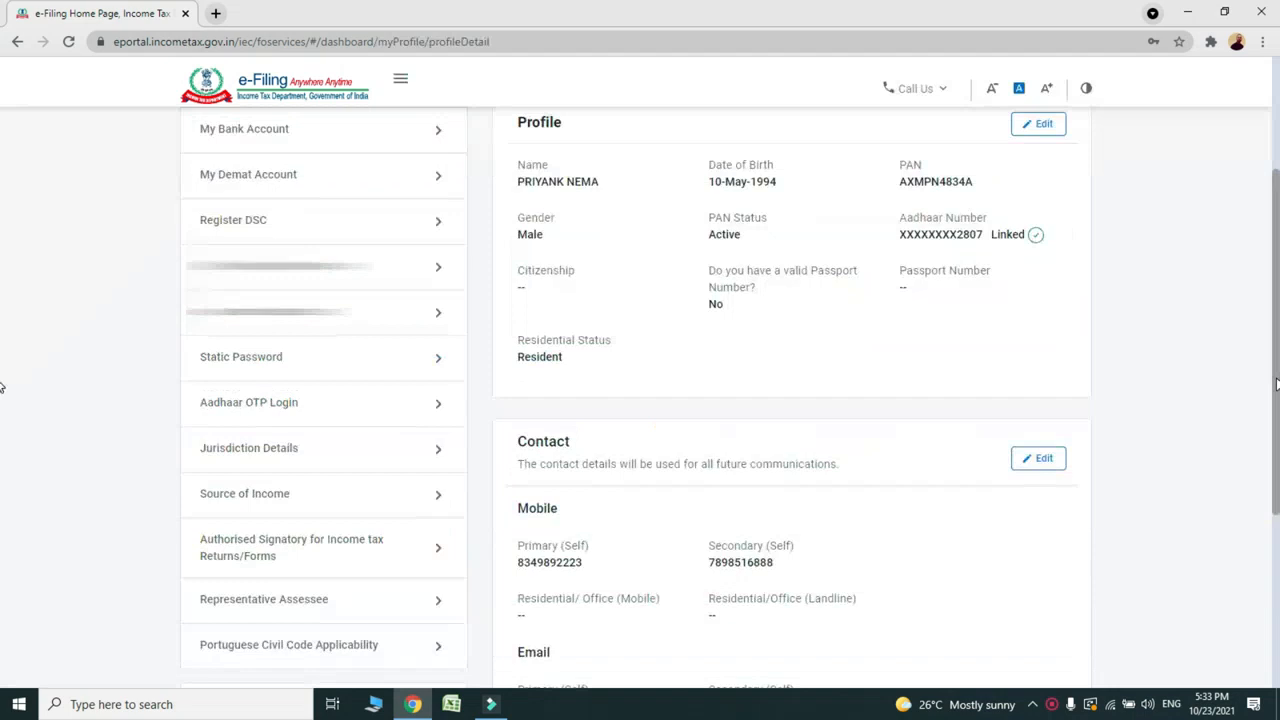
click(250, 412)
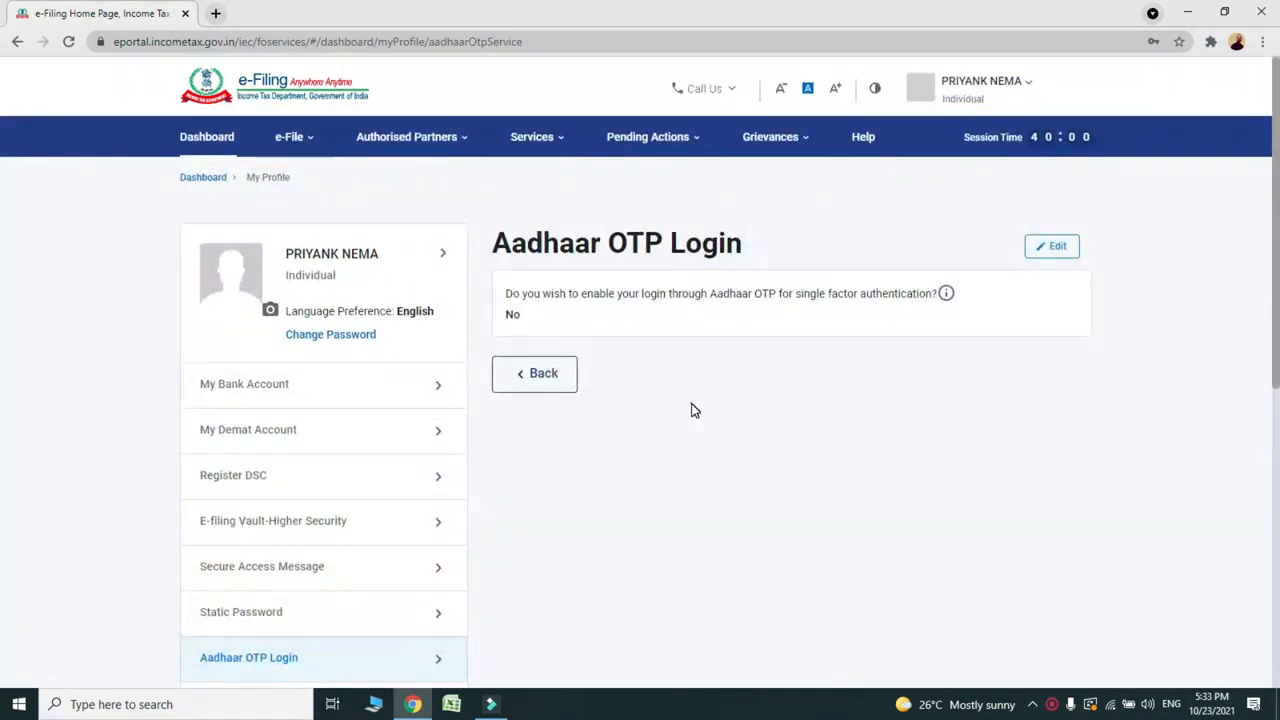
click(694, 410)
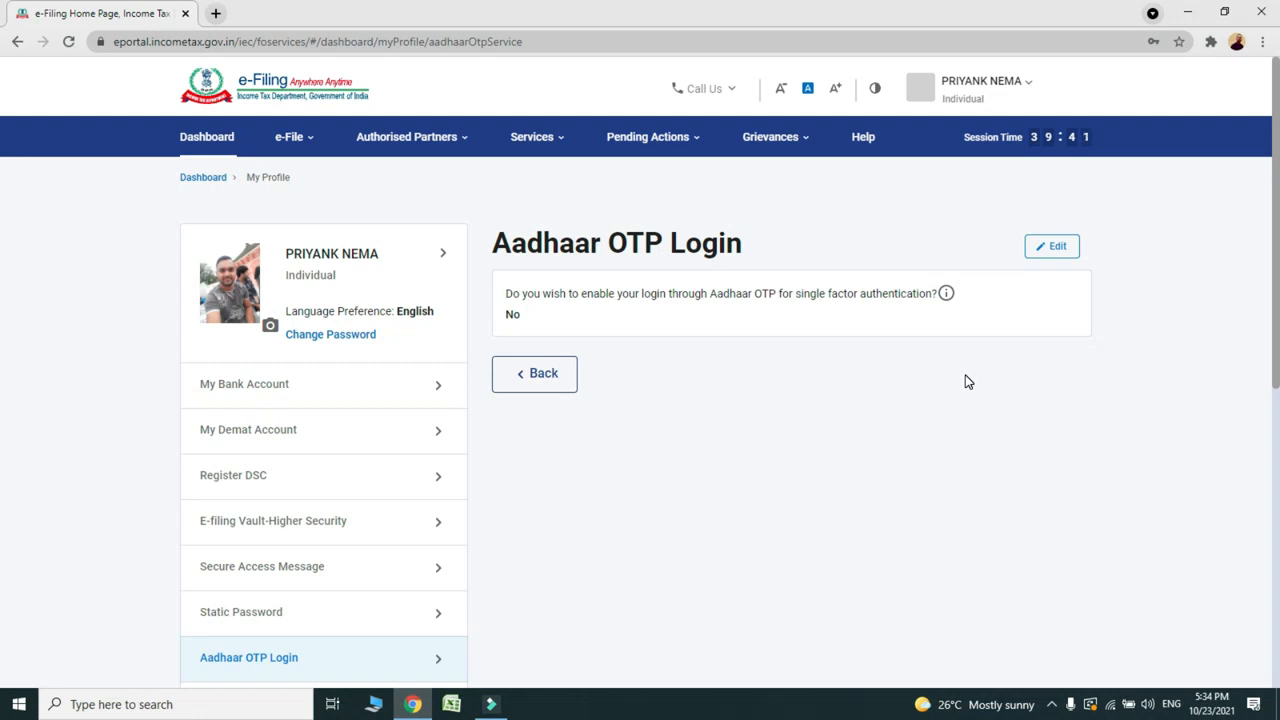
Step: Change Aadhaar OTP login to Yes, verifying with the received OTP and UIDAI consent
click(1060, 247)
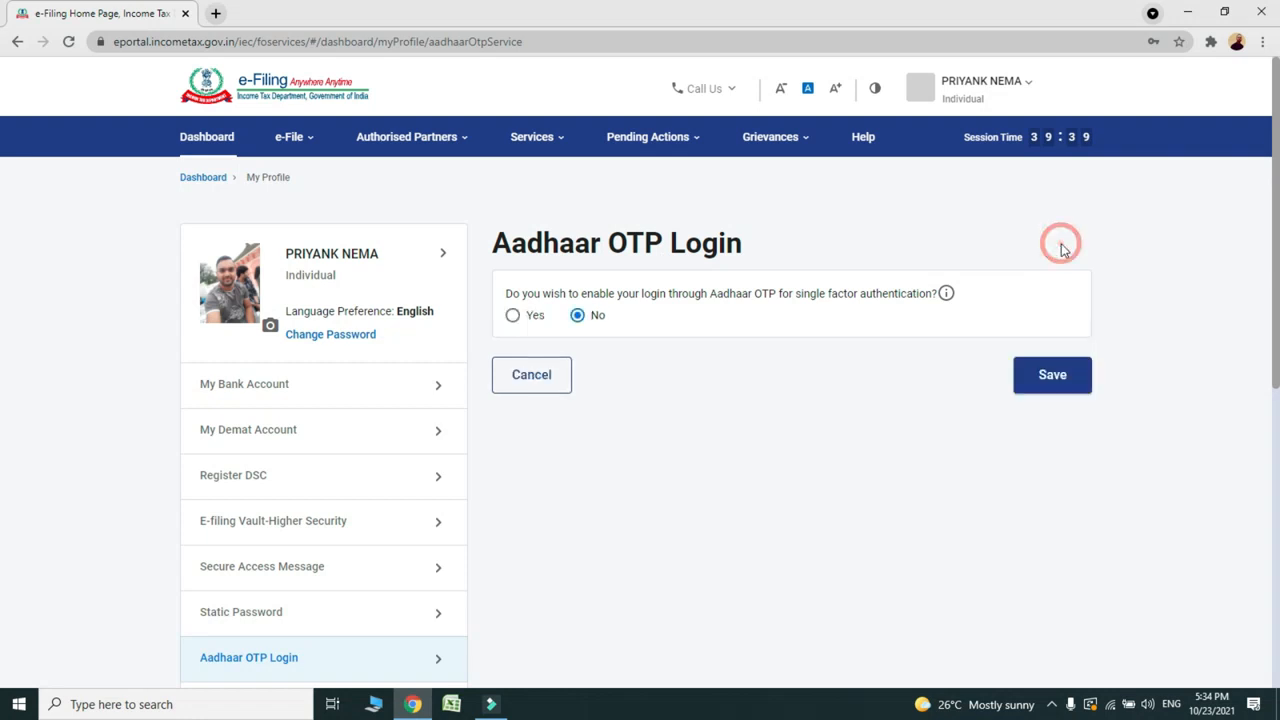
click(515, 319)
click(1077, 382)
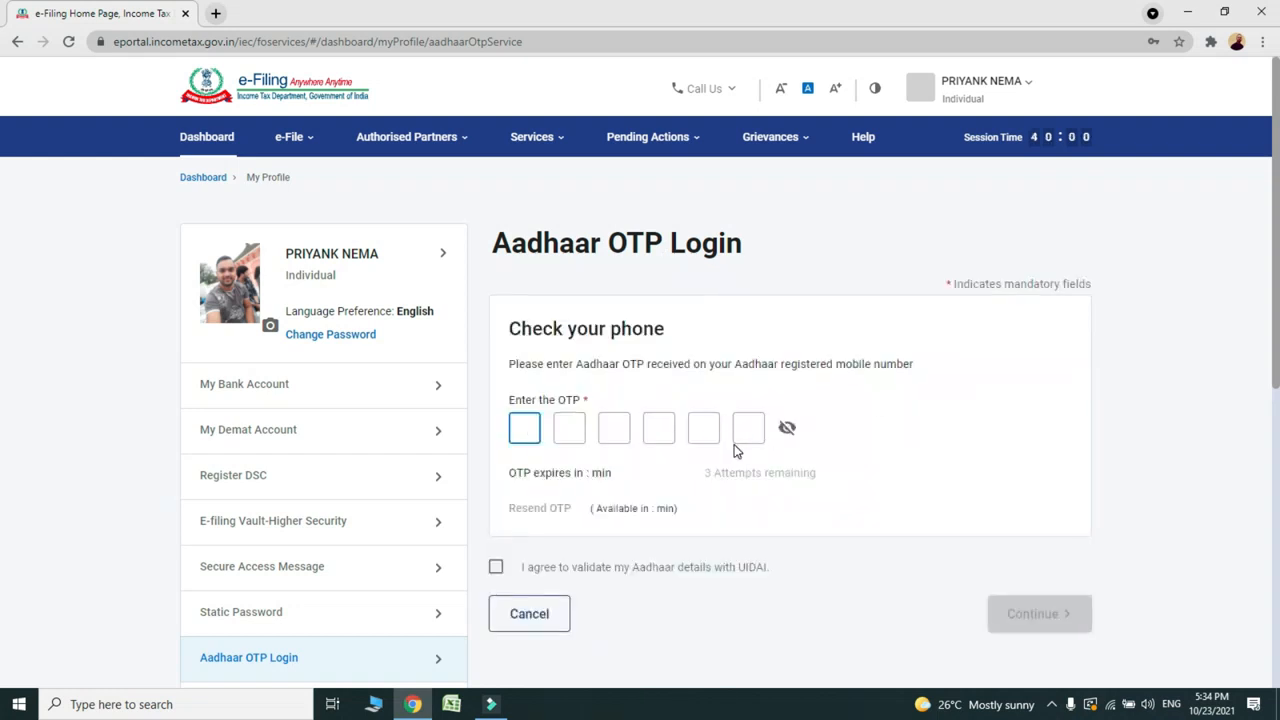
click(531, 424)
text(123456)
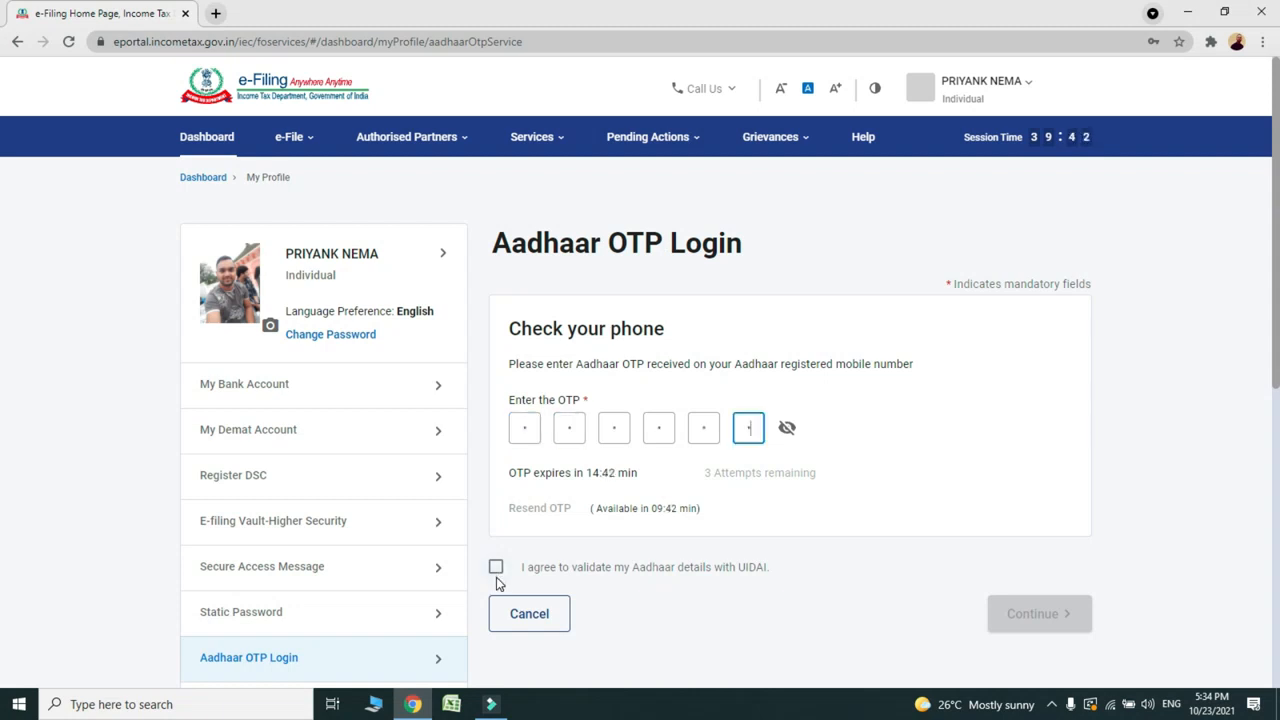
click(496, 567)
click(1027, 618)
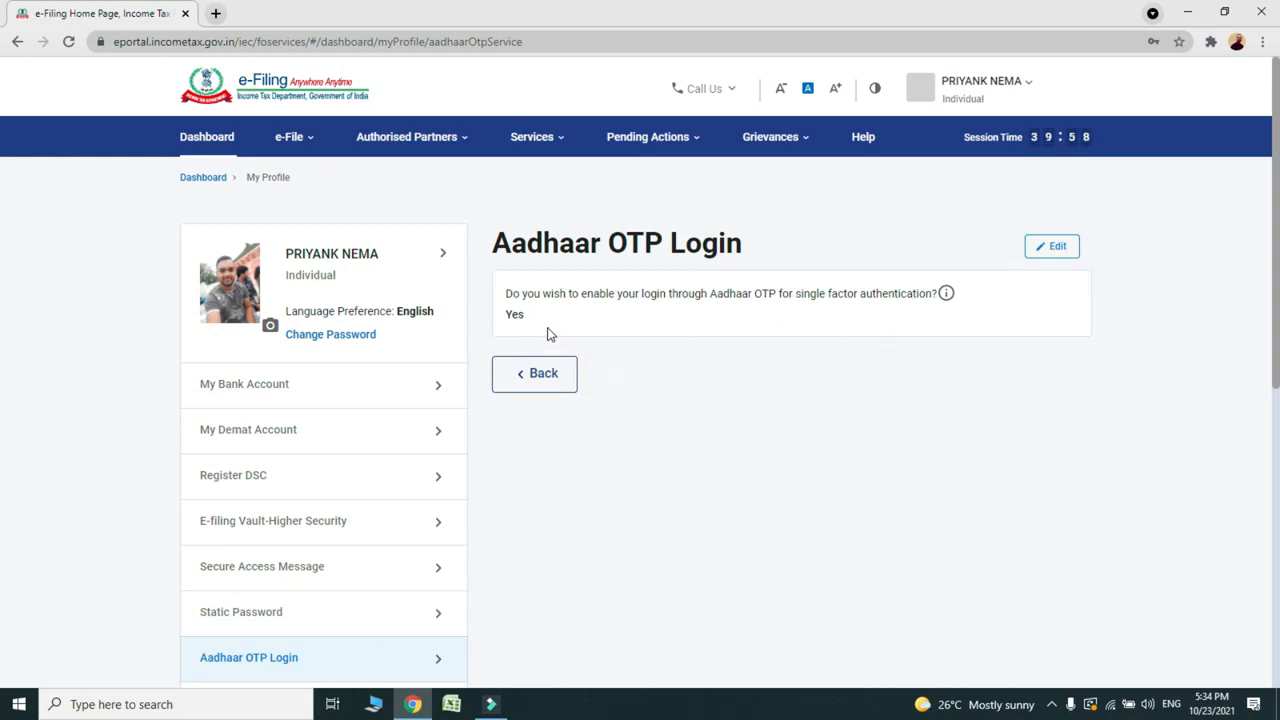
Step: Log out and enter the account's user ID on the login page
click(960, 80)
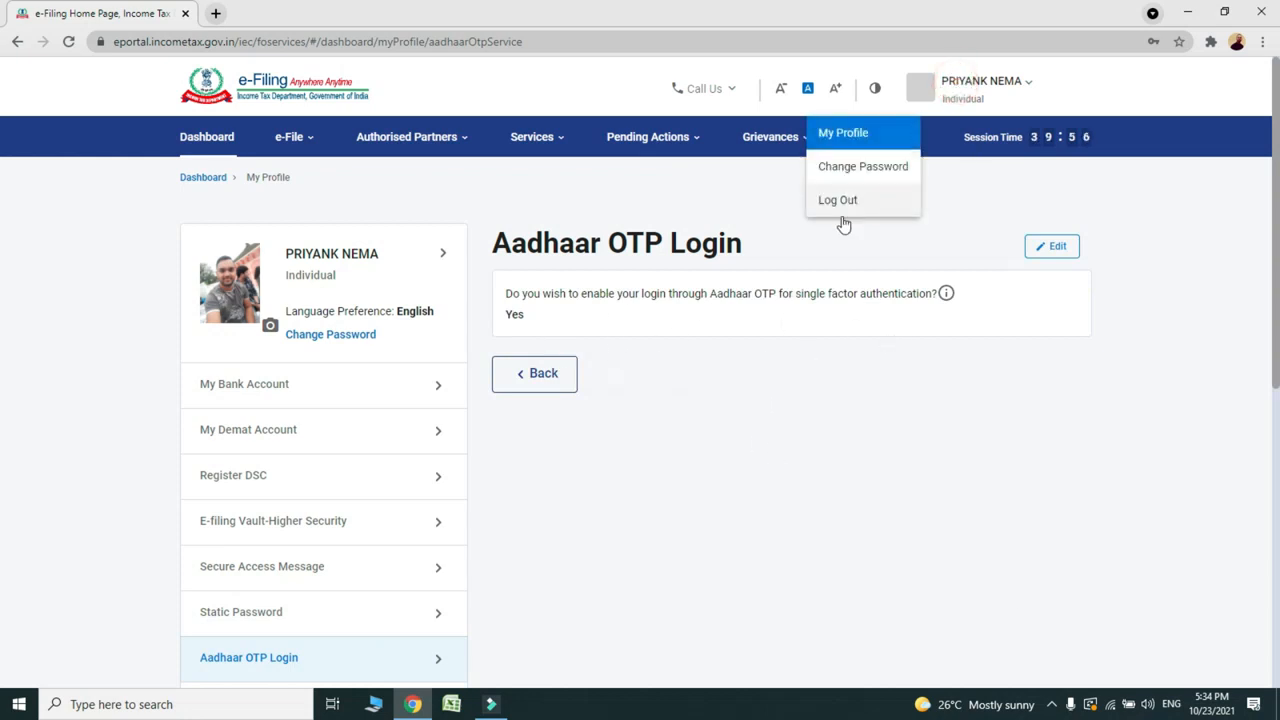
click(849, 200)
click(262, 350)
text(ABCDE1234F234F)
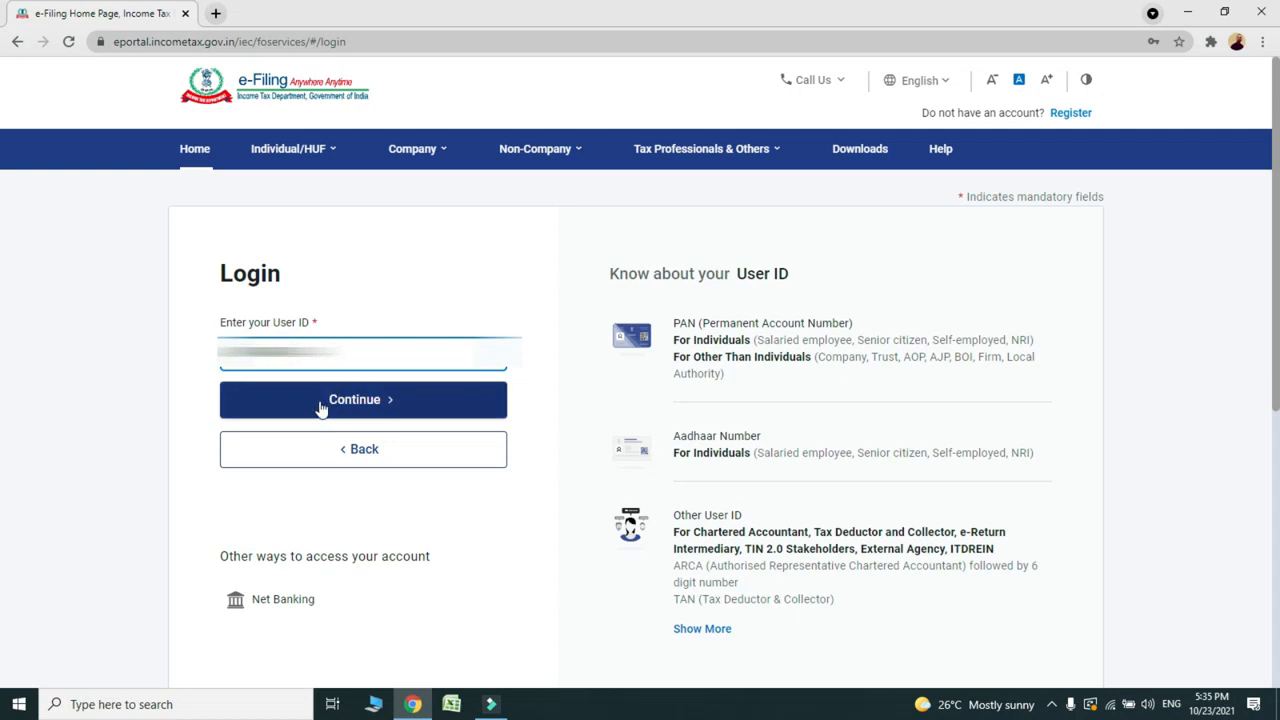
click(322, 402)
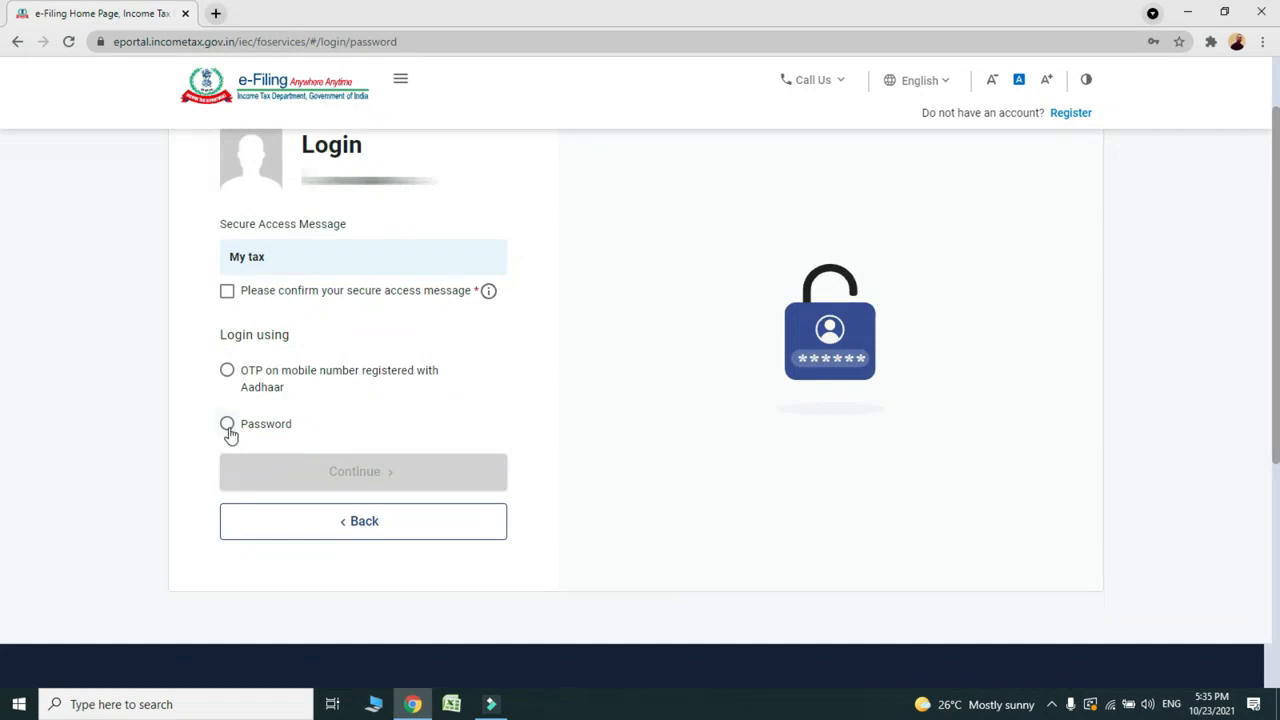
Step: Confirm the secure access message and choose OTP on the Aadhaar-registered mobile for login
click(227, 290)
click(228, 424)
click(268, 516)
click(268, 516)
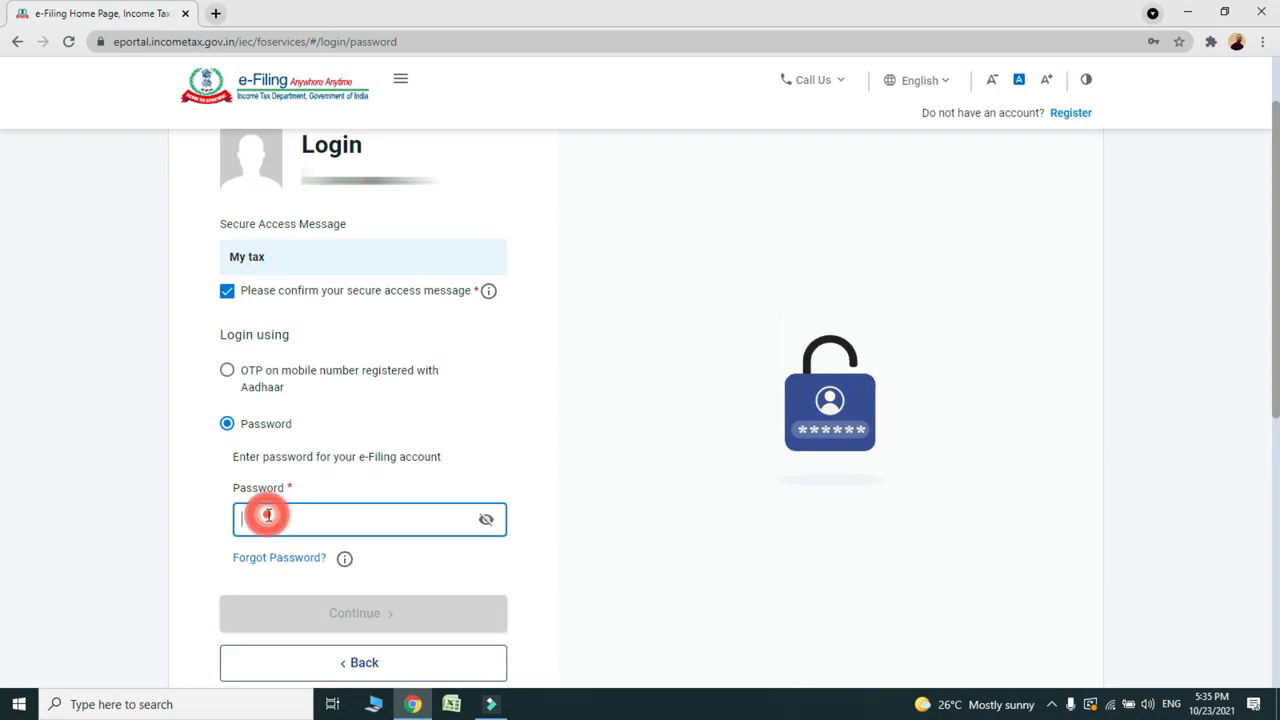
click(226, 370)
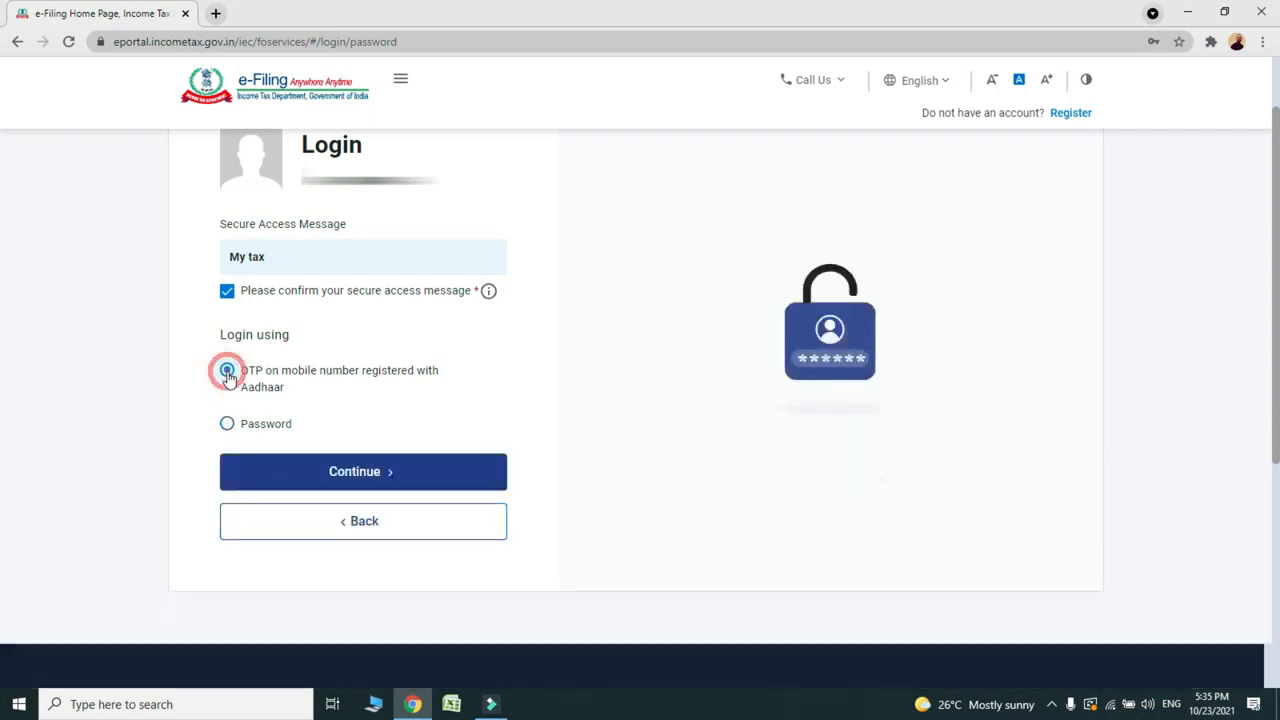
click(306, 471)
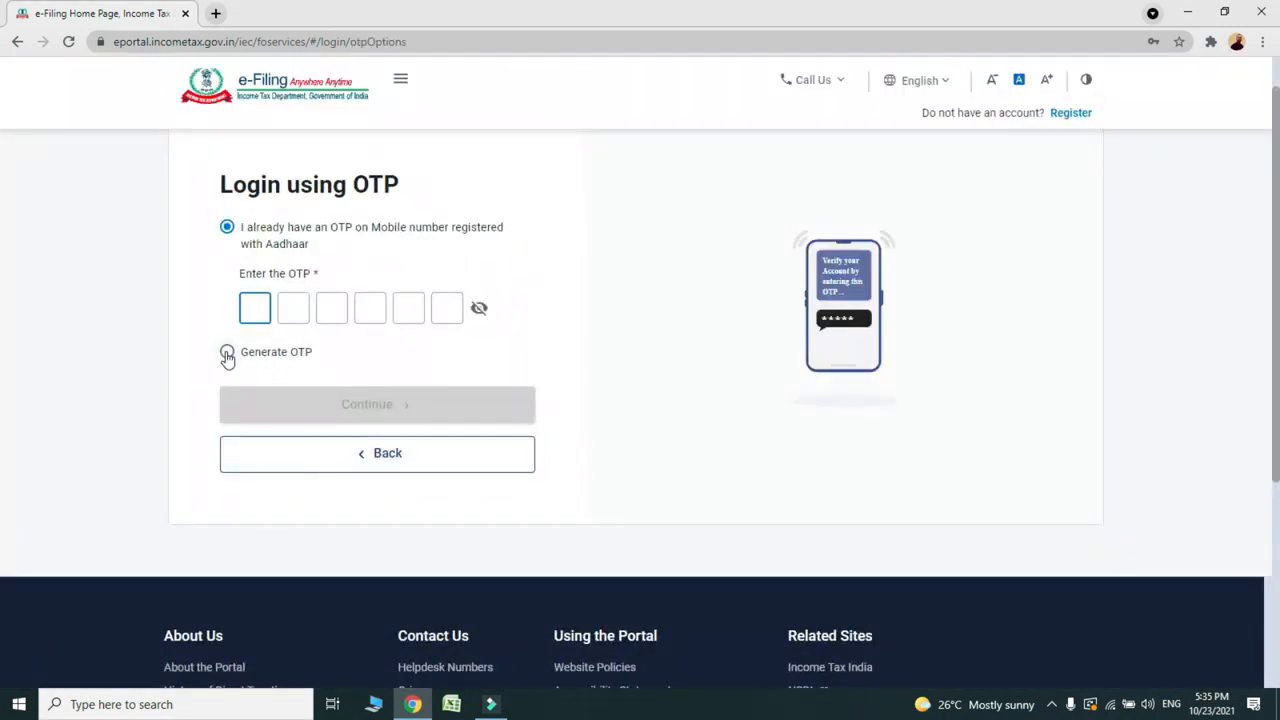
Step: Generate a new Aadhaar OTP with UIDAI consent and log in with it to the dashboard
click(257, 311)
click(228, 352)
click(228, 282)
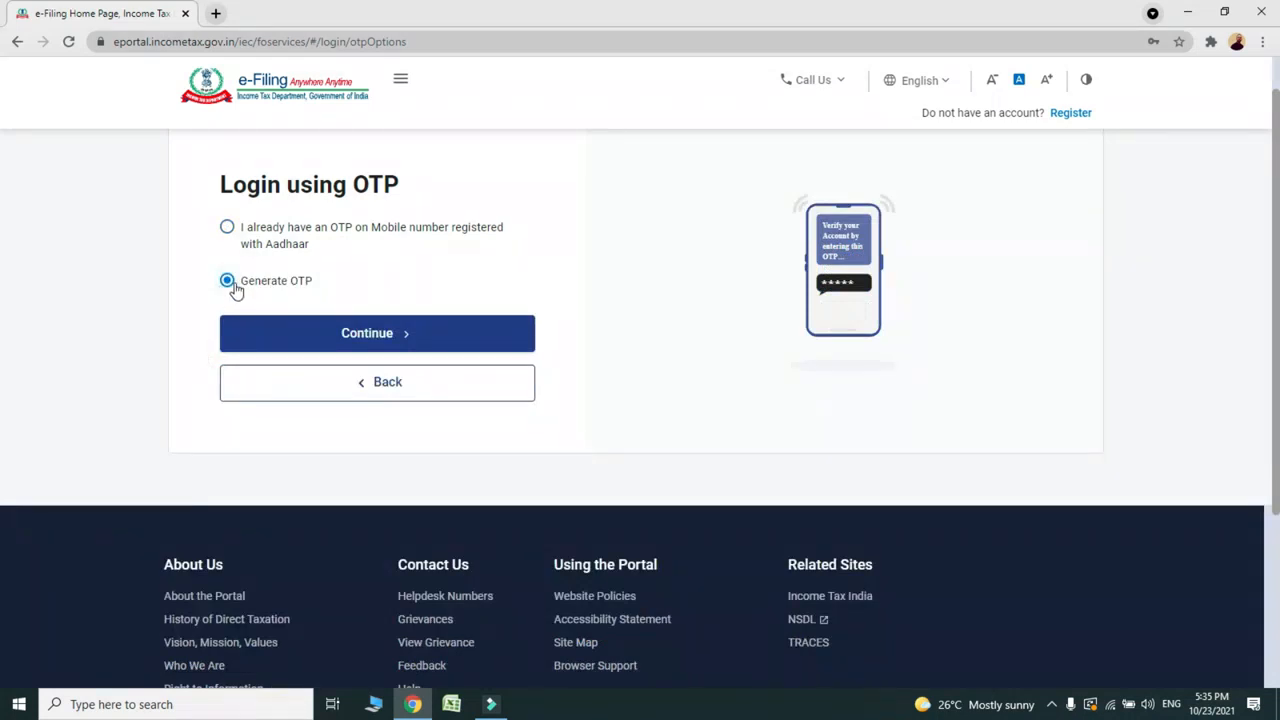
click(307, 336)
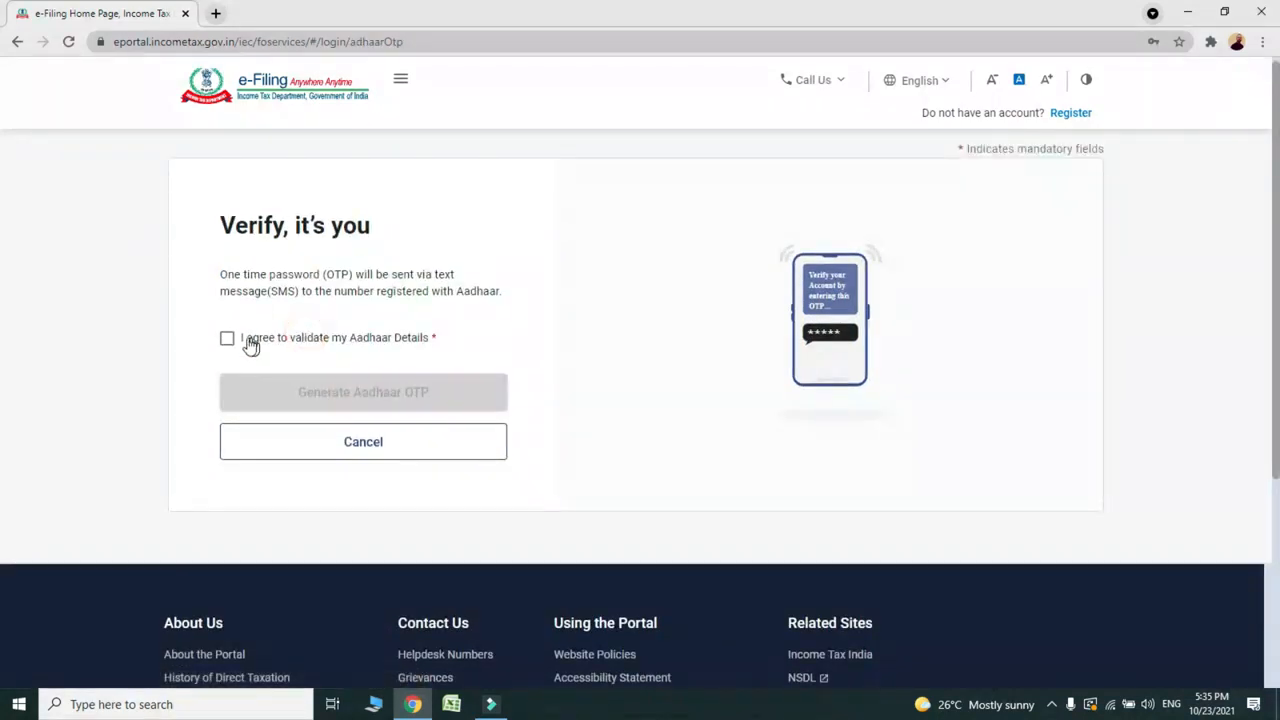
click(227, 340)
click(349, 401)
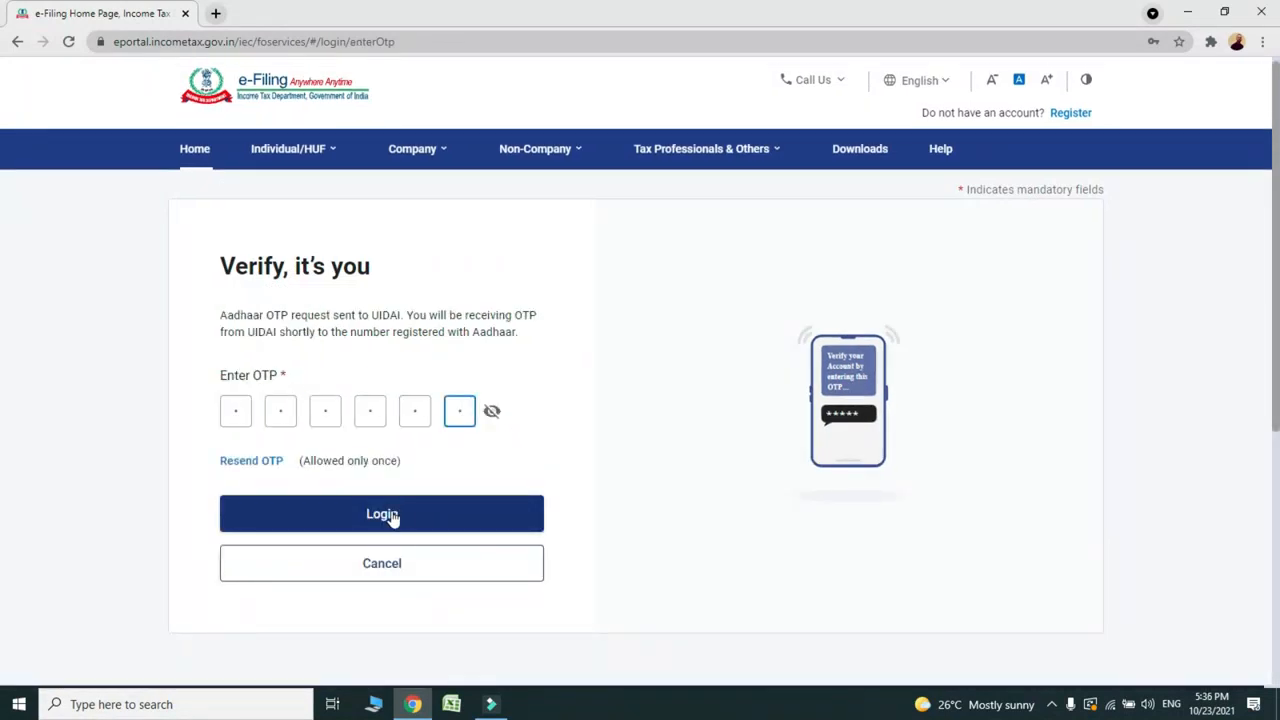
click(379, 516)
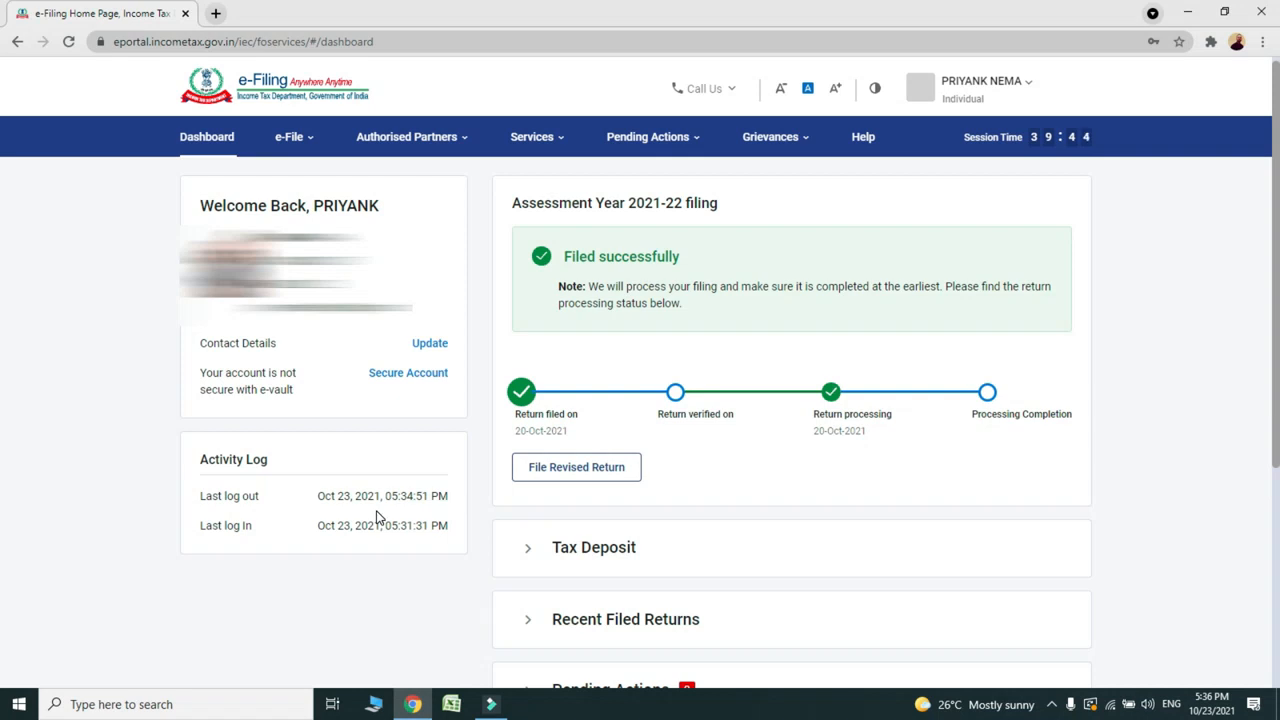
Step: Go to My Profile and open the E-filing Vault-Higher Security page
click(995, 85)
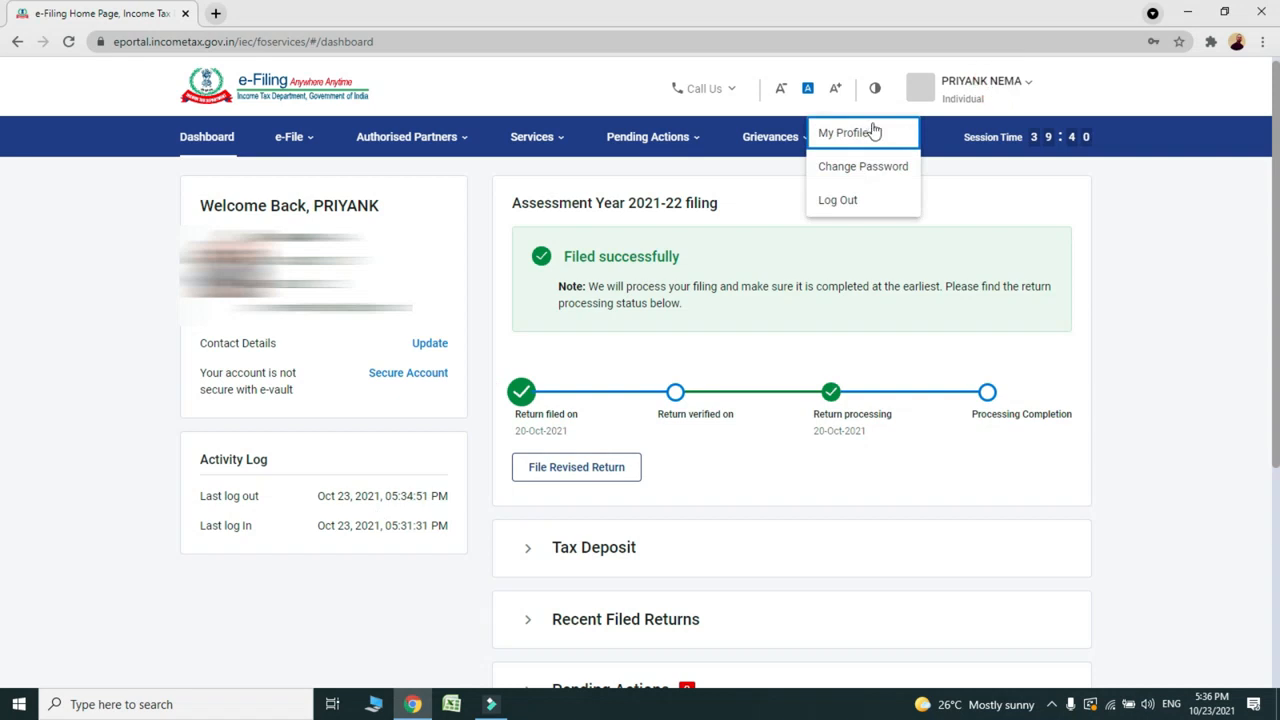
click(843, 136)
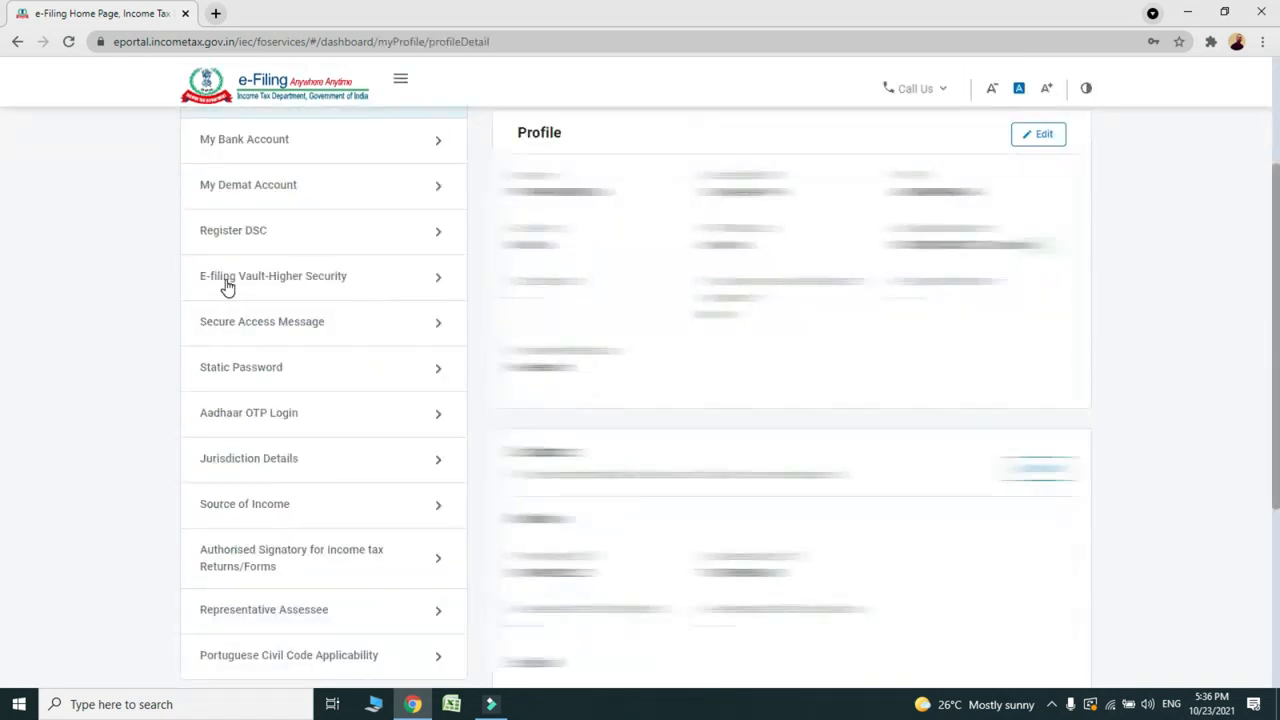
click(332, 286)
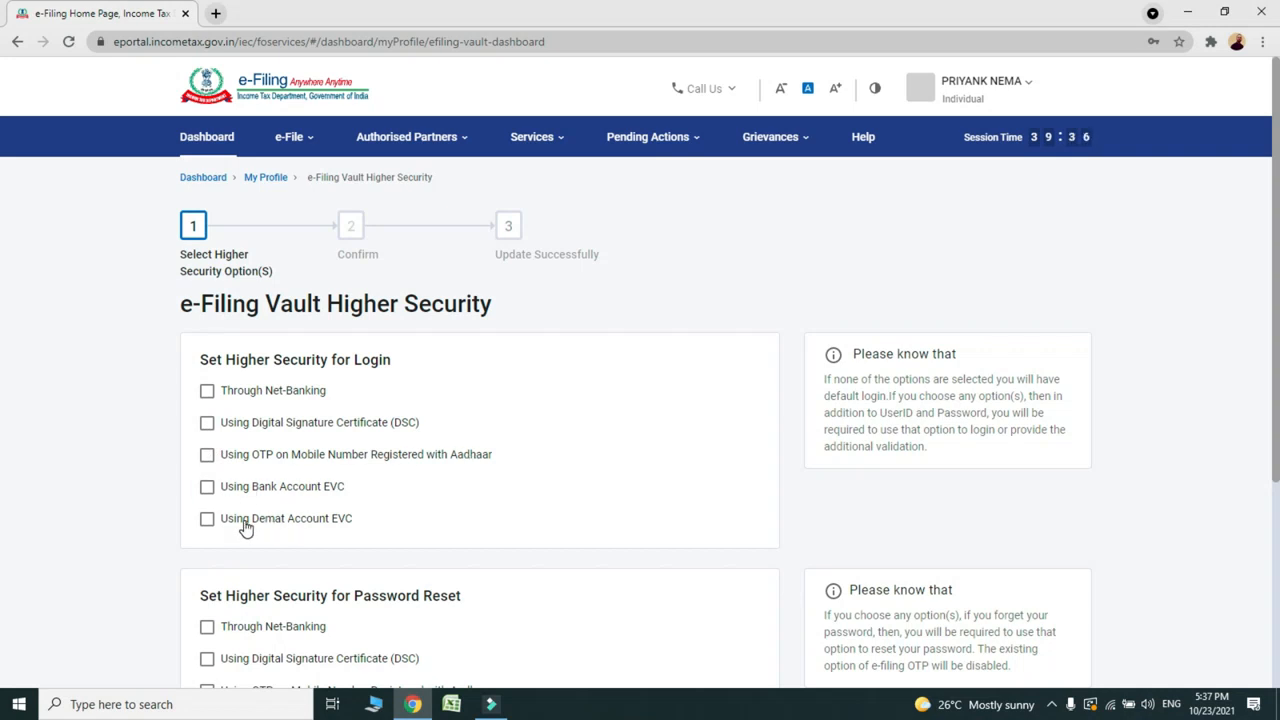
Step: Select Aadhaar OTP as a login security option and validate it with a newly generated Aadhaar OTP
click(207, 455)
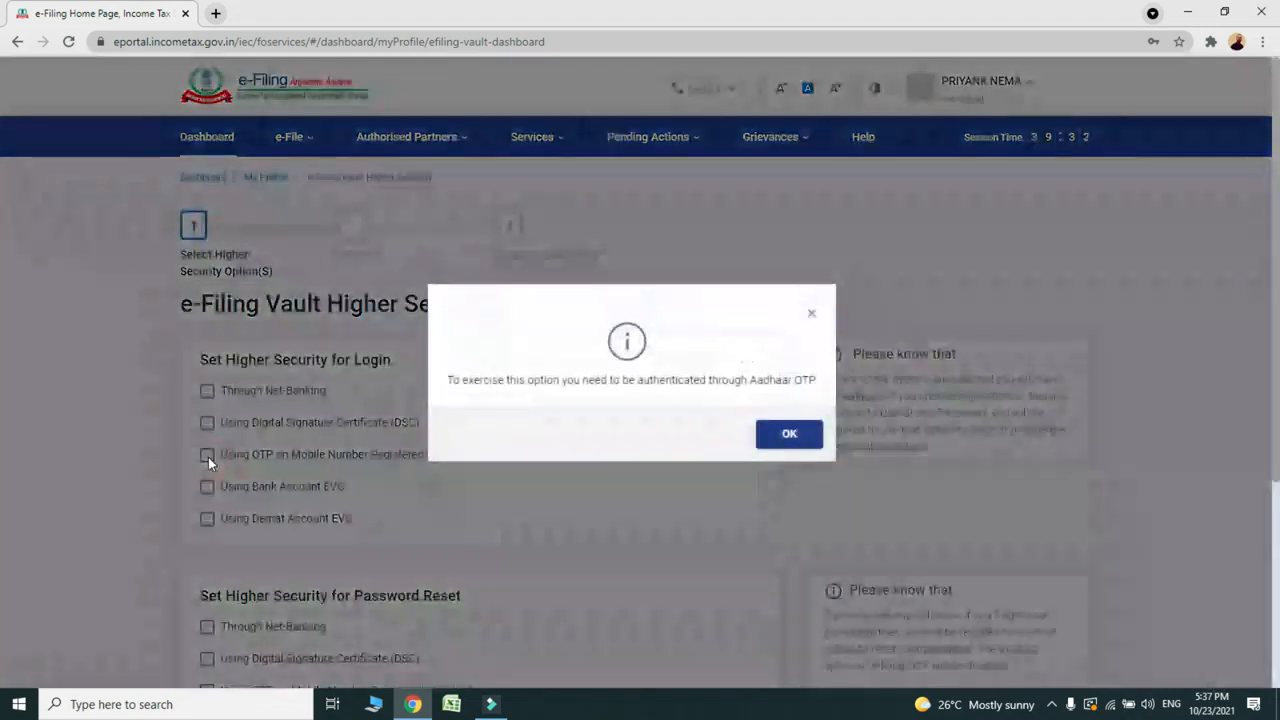
click(789, 437)
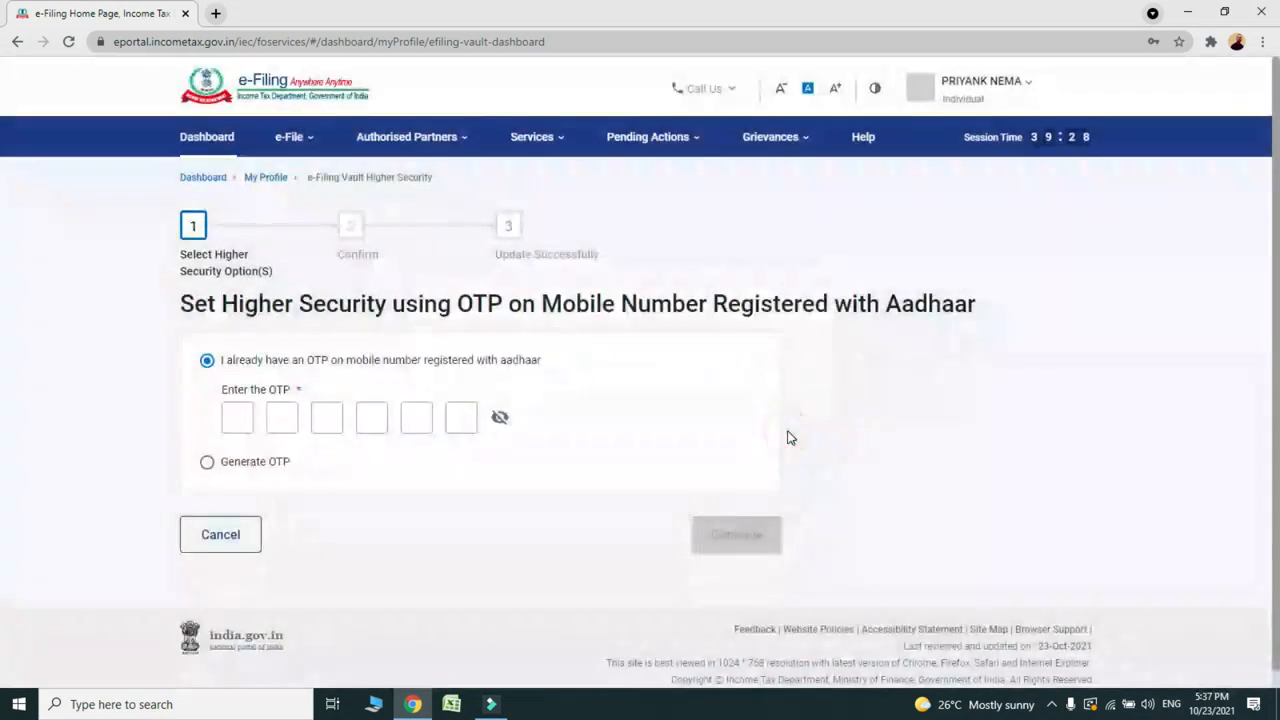
click(207, 464)
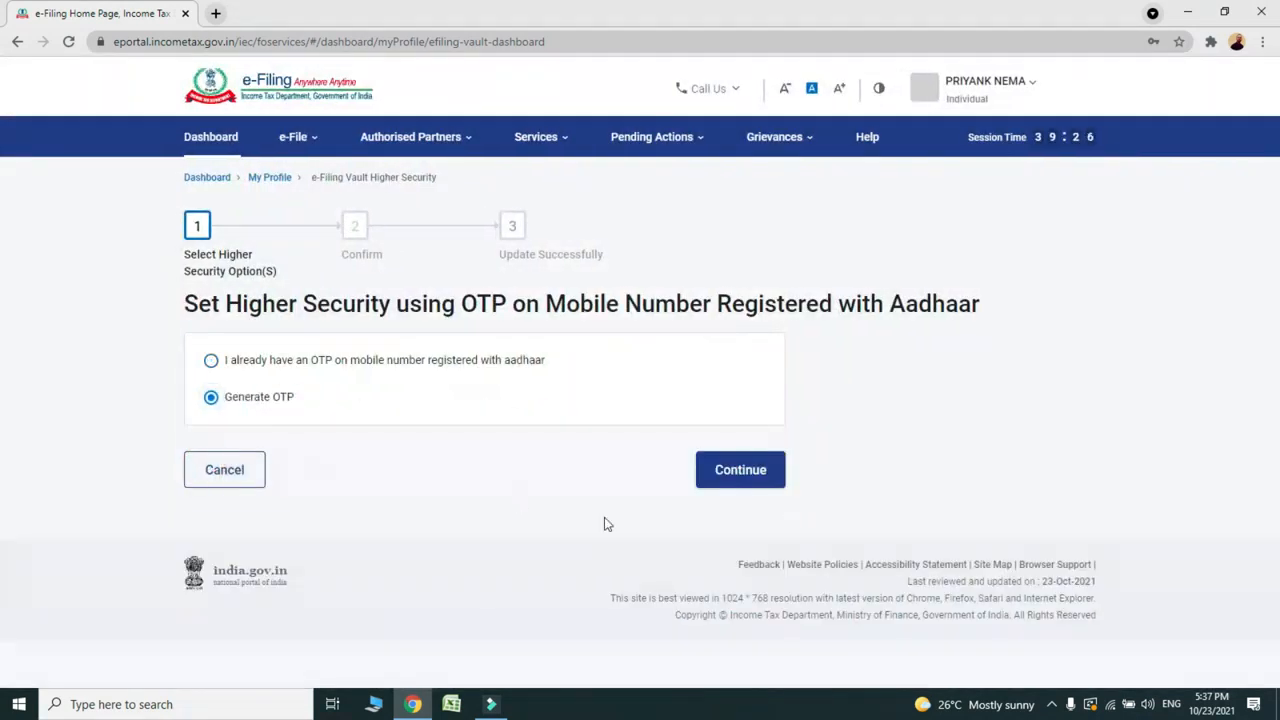
click(734, 472)
click(211, 391)
click(695, 470)
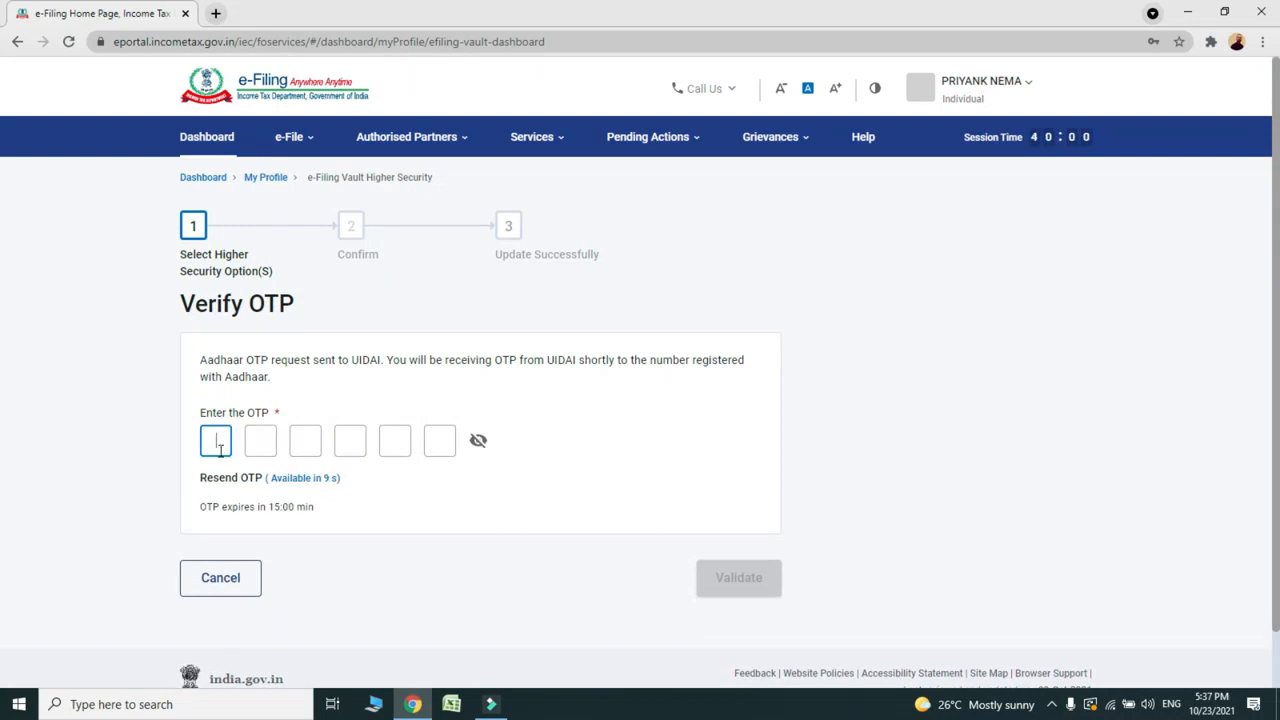
click(215, 441)
key(ctrl+v)
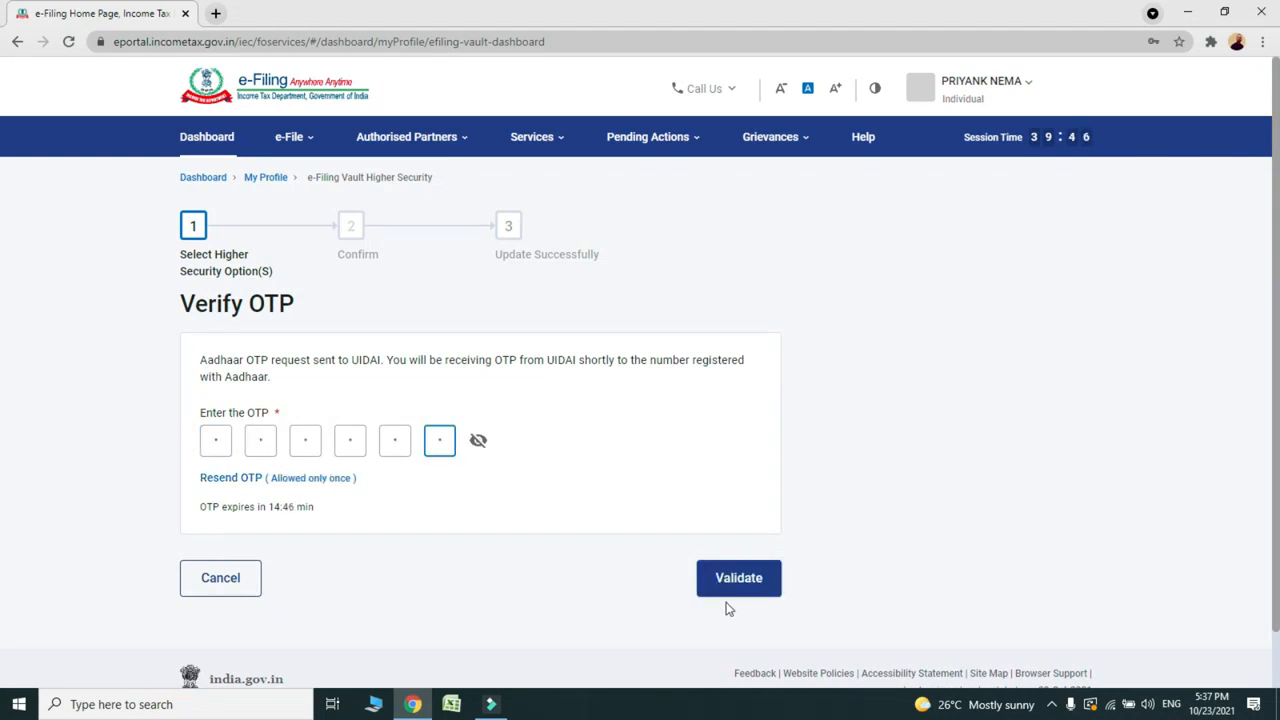
click(738, 592)
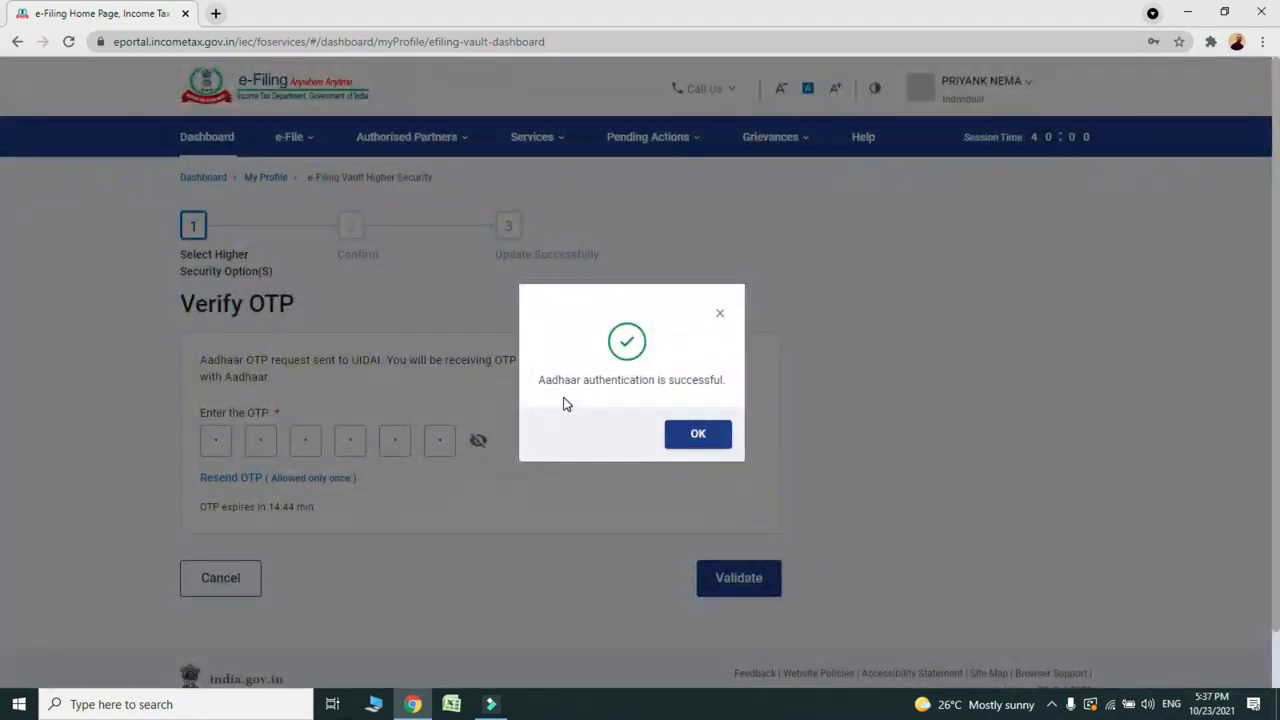
Step: Confirm enabling 'Login Using Aadhaar OTP' as the higher-security login requirement
click(700, 434)
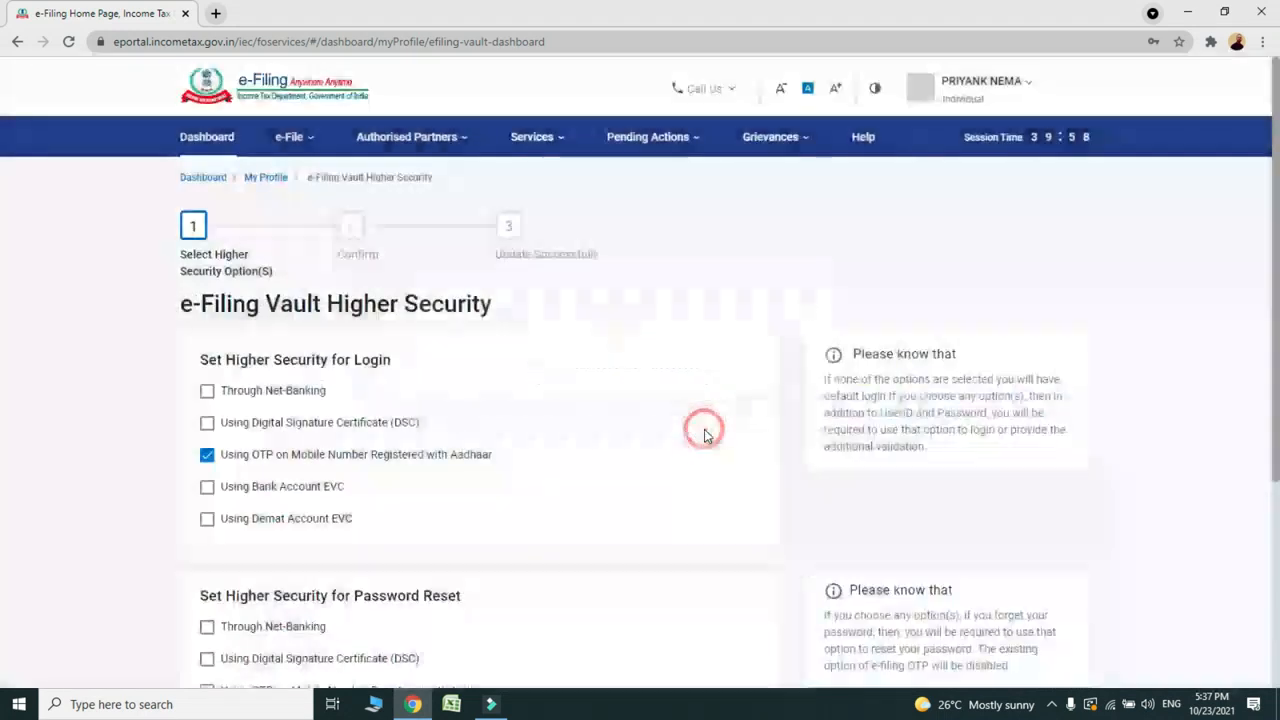
scroll(3, 290, down, 3)
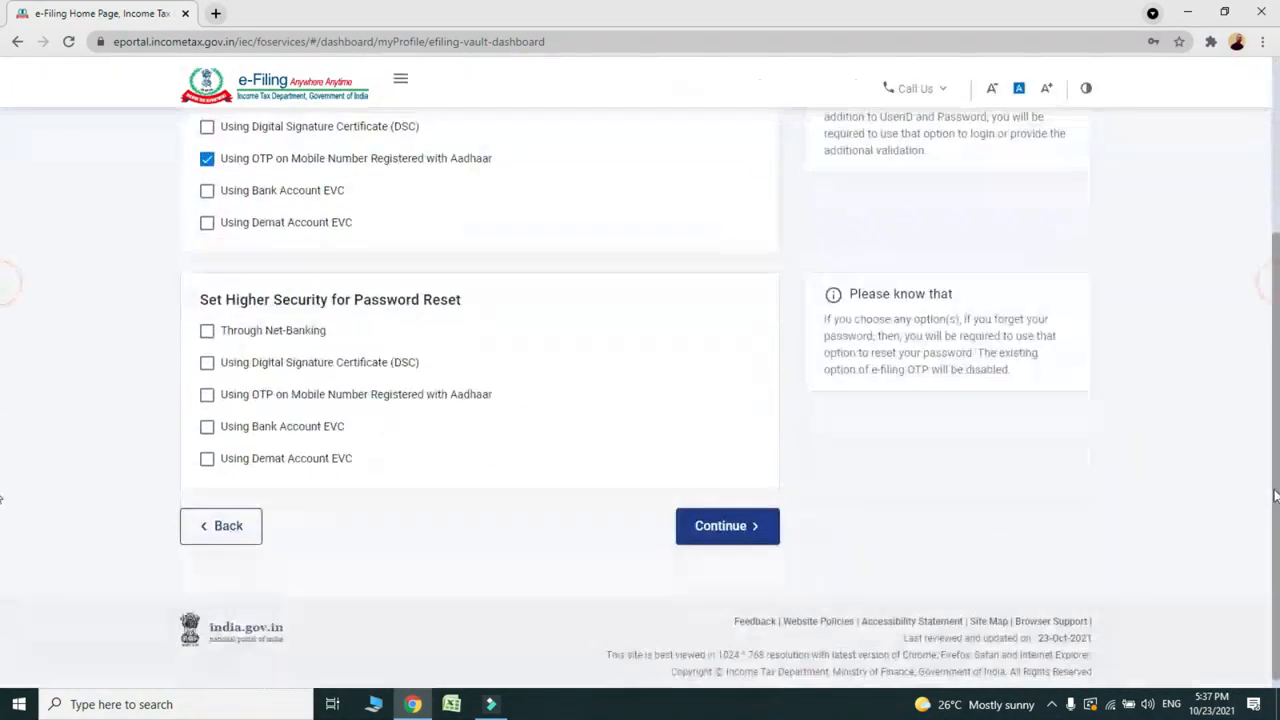
click(761, 536)
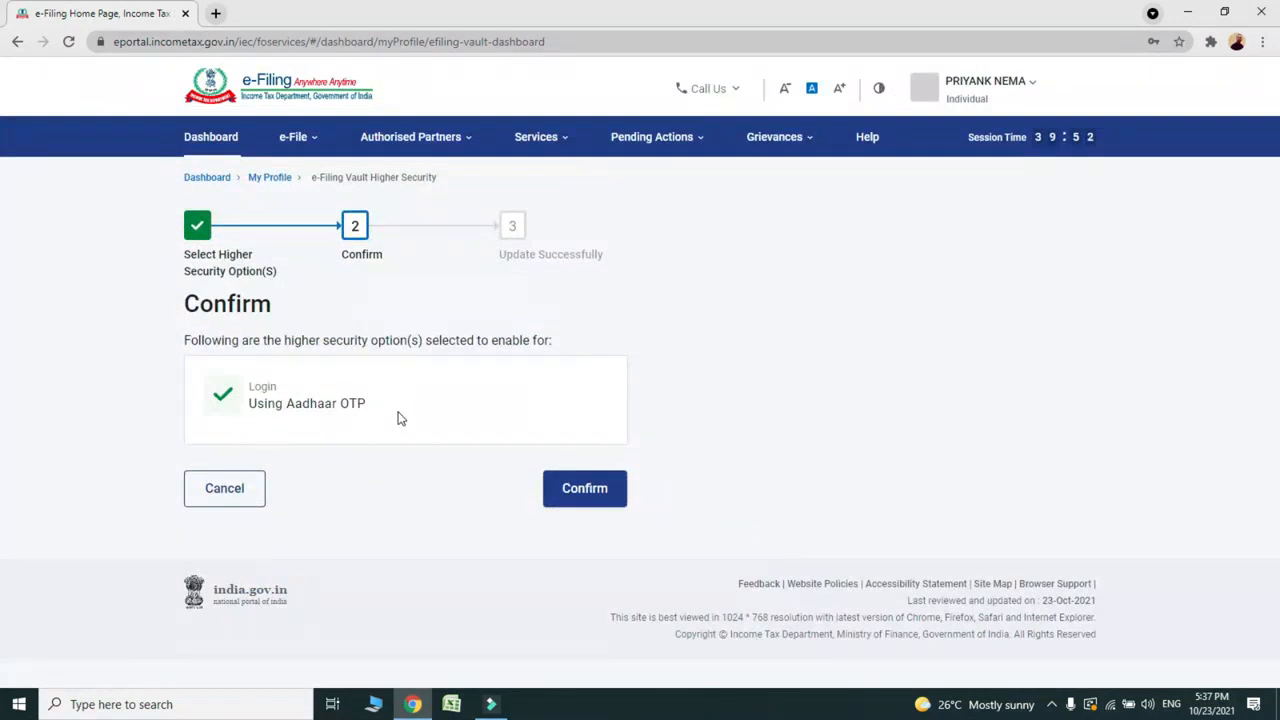
click(606, 490)
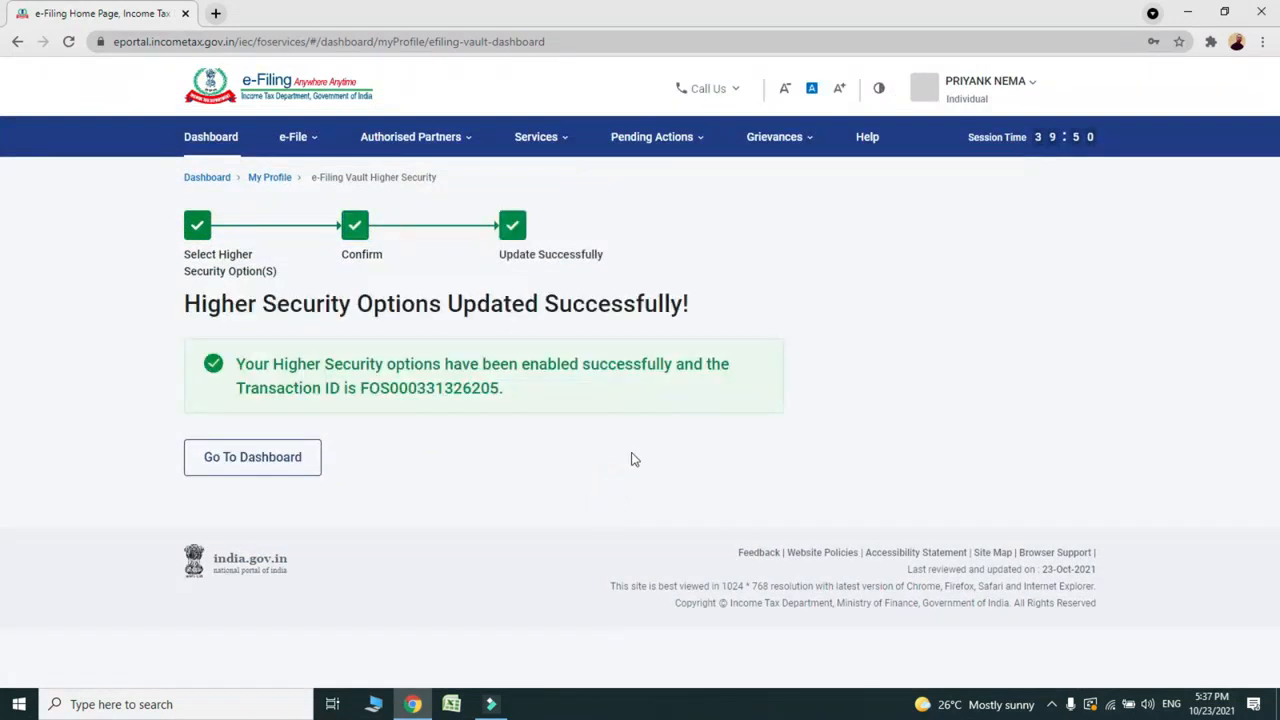
Step: Log out, return to the login page and submit the account's user ID
click(978, 82)
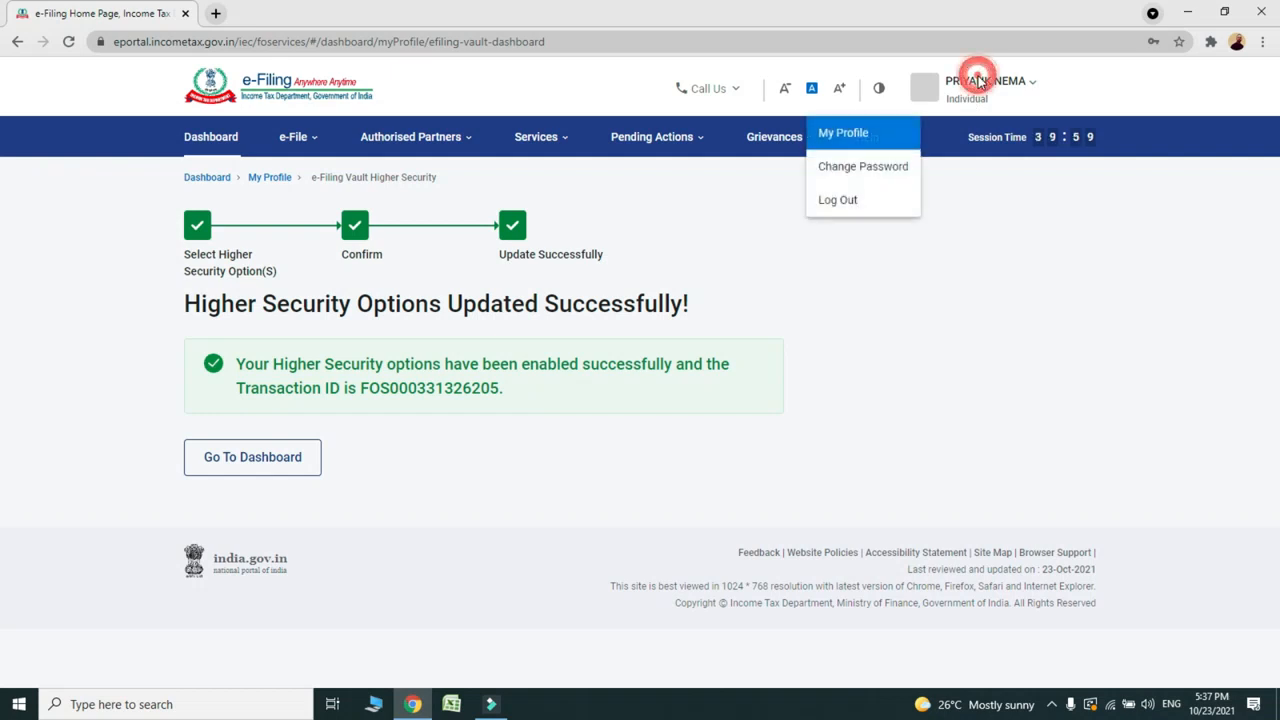
click(843, 201)
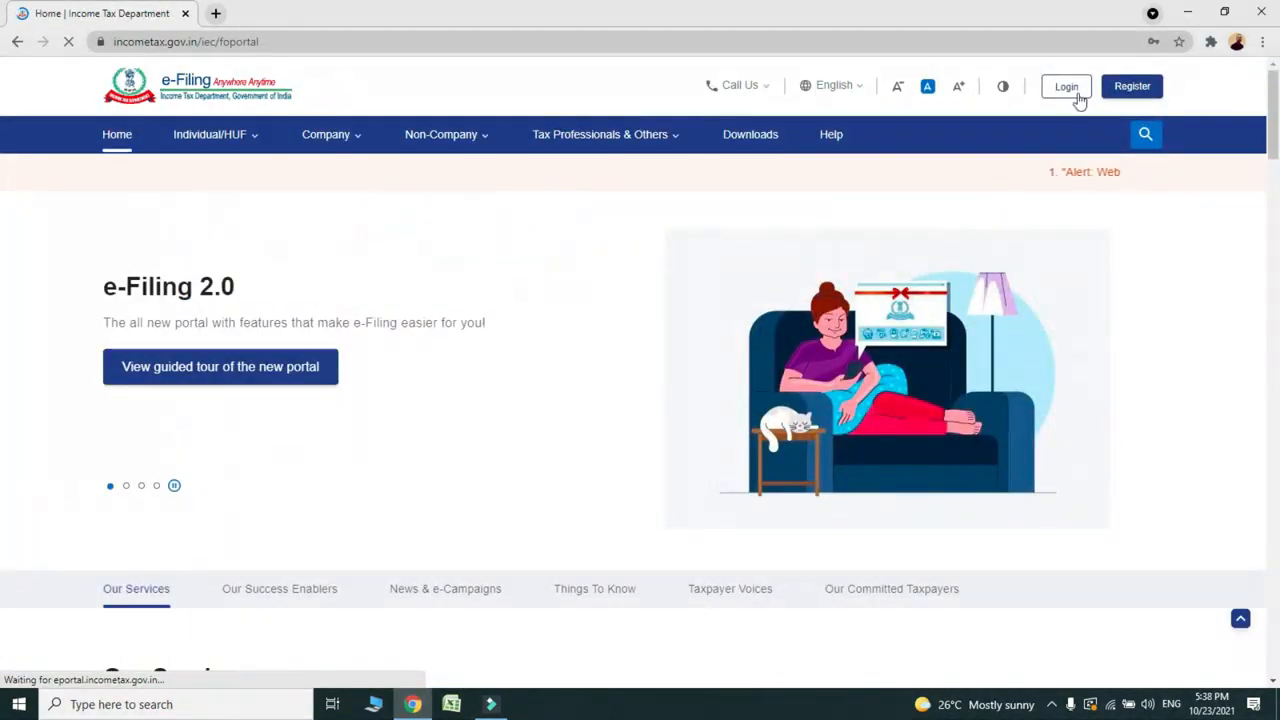
click(1064, 88)
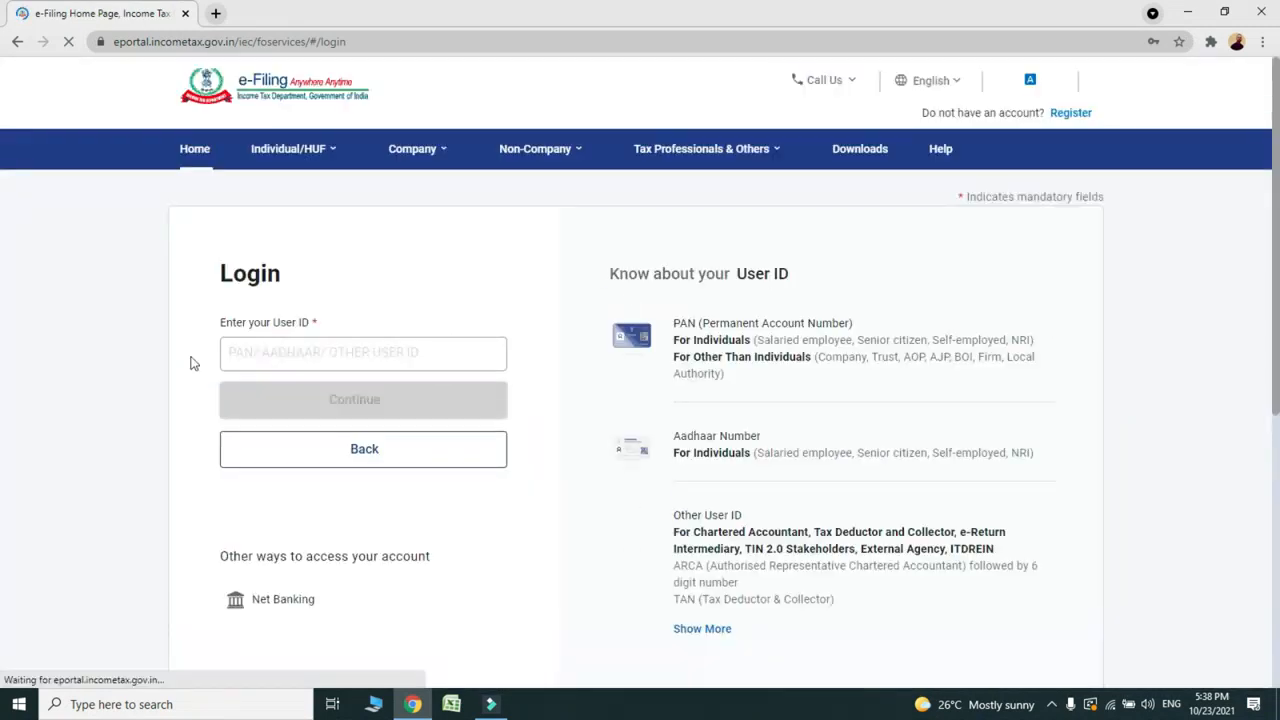
click(478, 356)
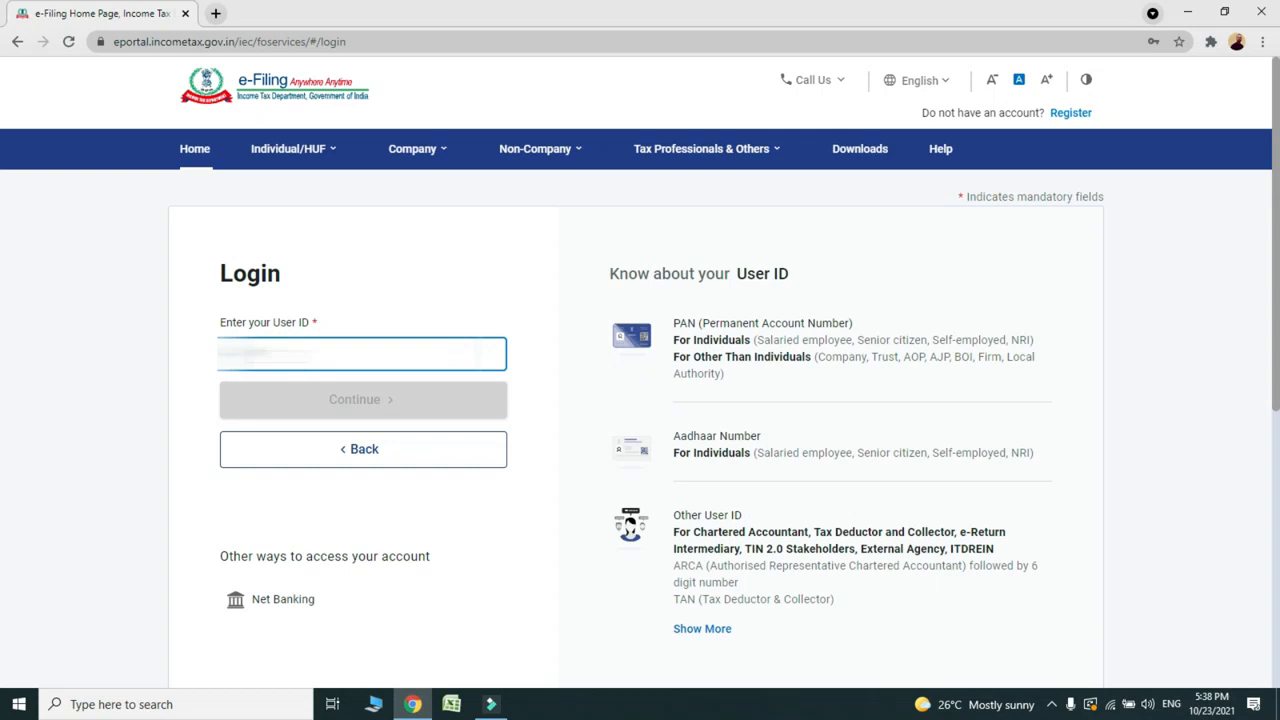
click(289, 400)
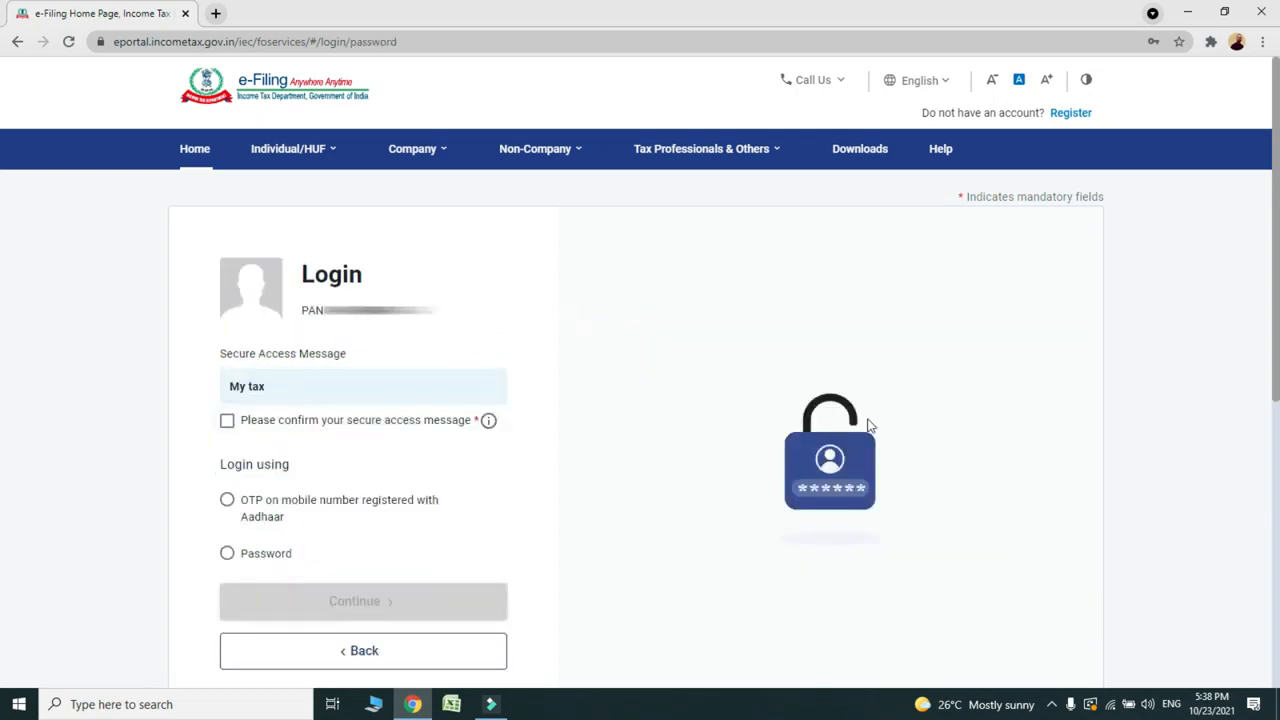
Step: Choose password login, enter the account password and continue to the OTP verification step
scroll(3, 288, down, 2)
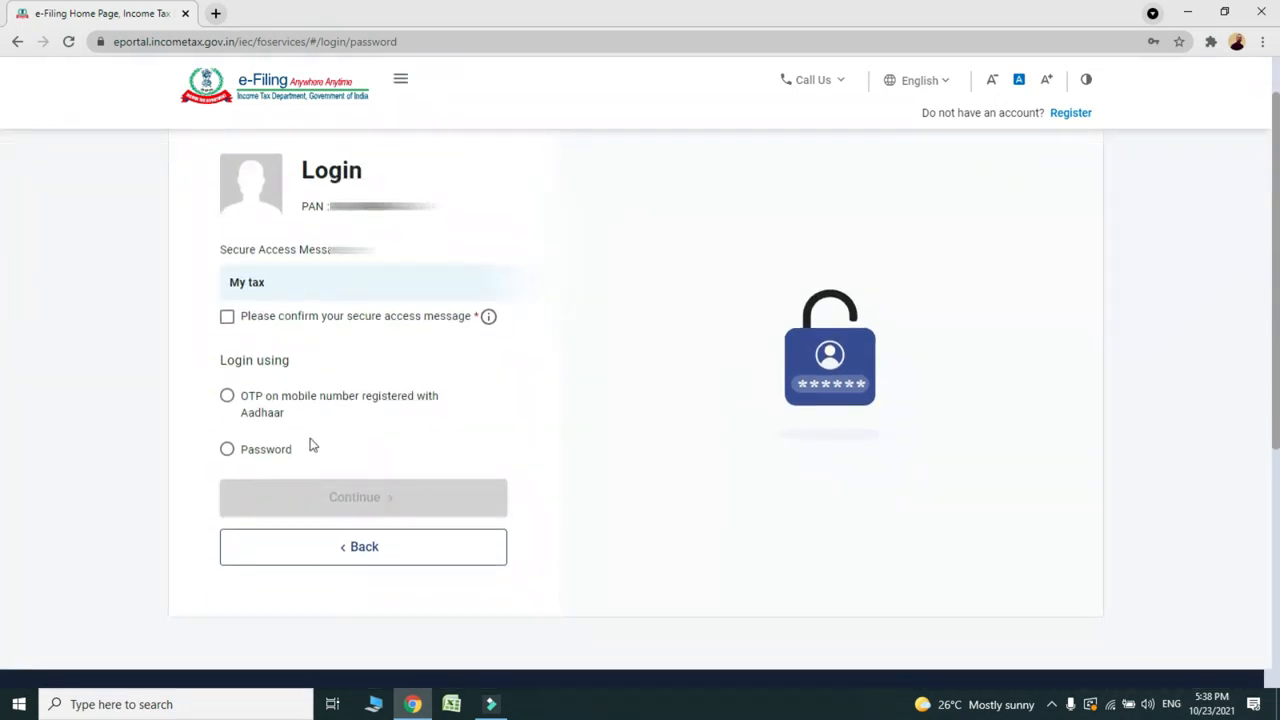
click(226, 451)
click(278, 544)
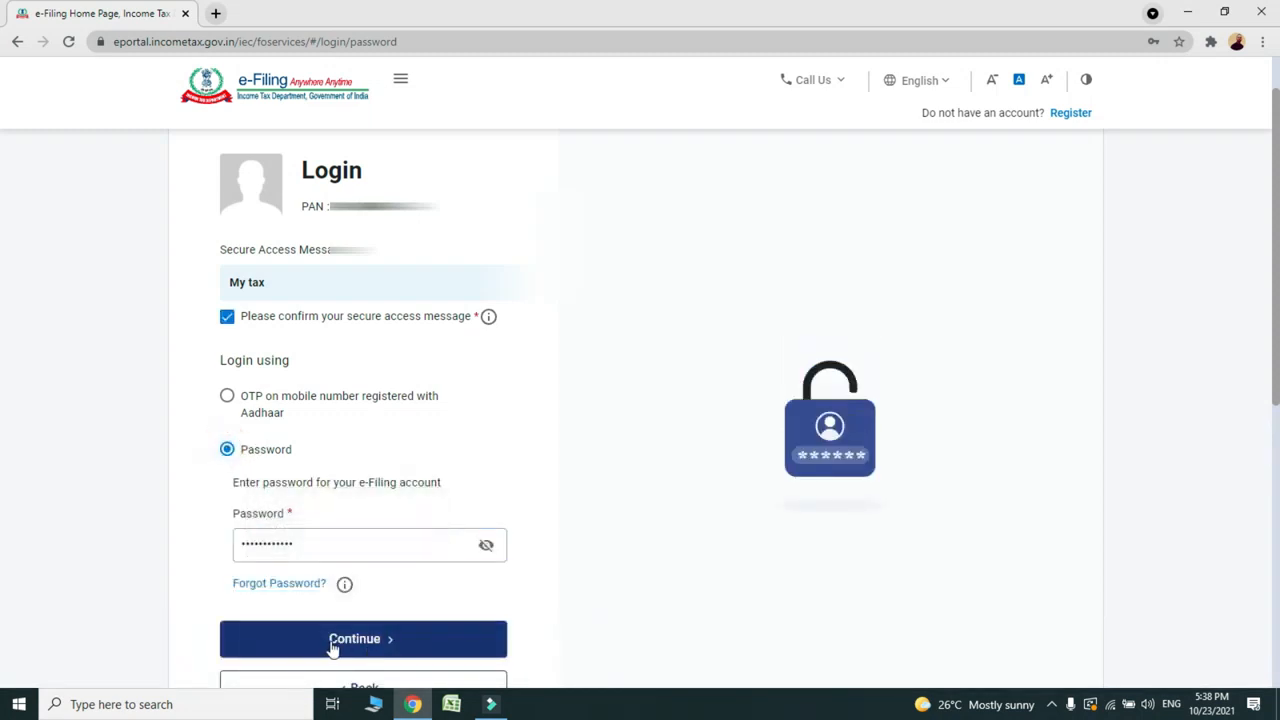
click(330, 643)
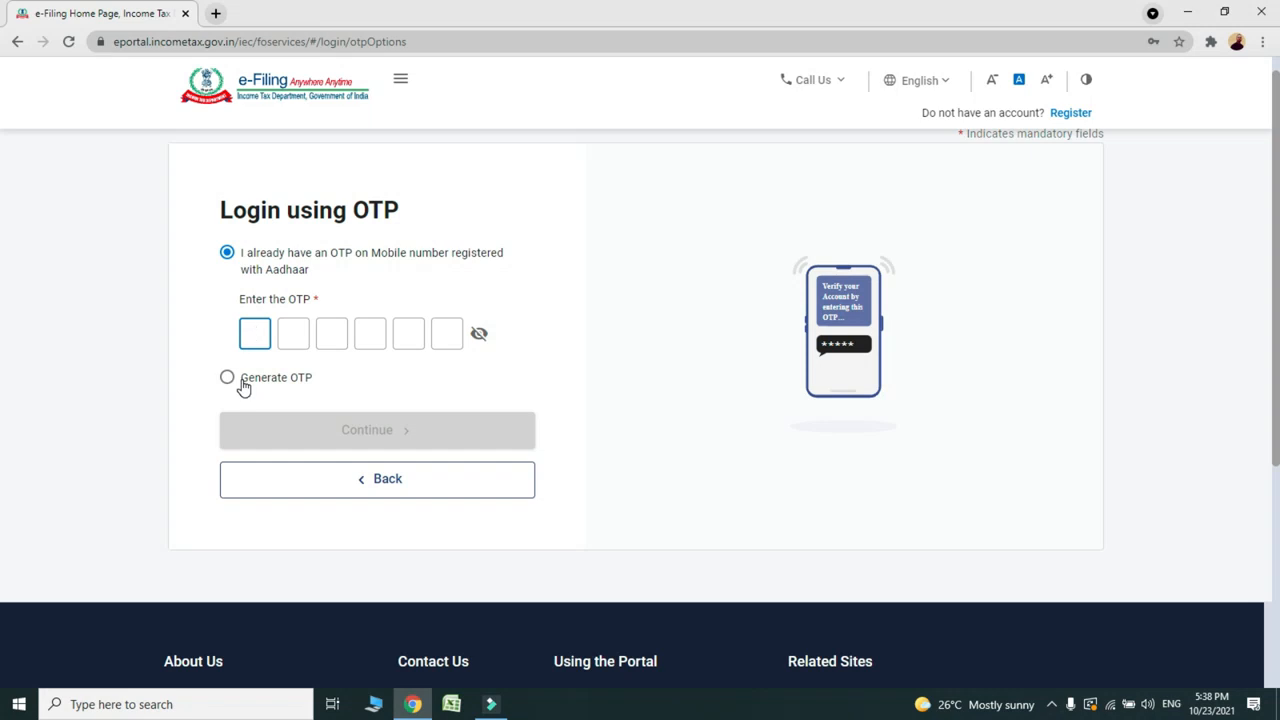
Step: Generate a fresh Aadhaar OTP with consent, paste it and log in to the dashboard
click(229, 380)
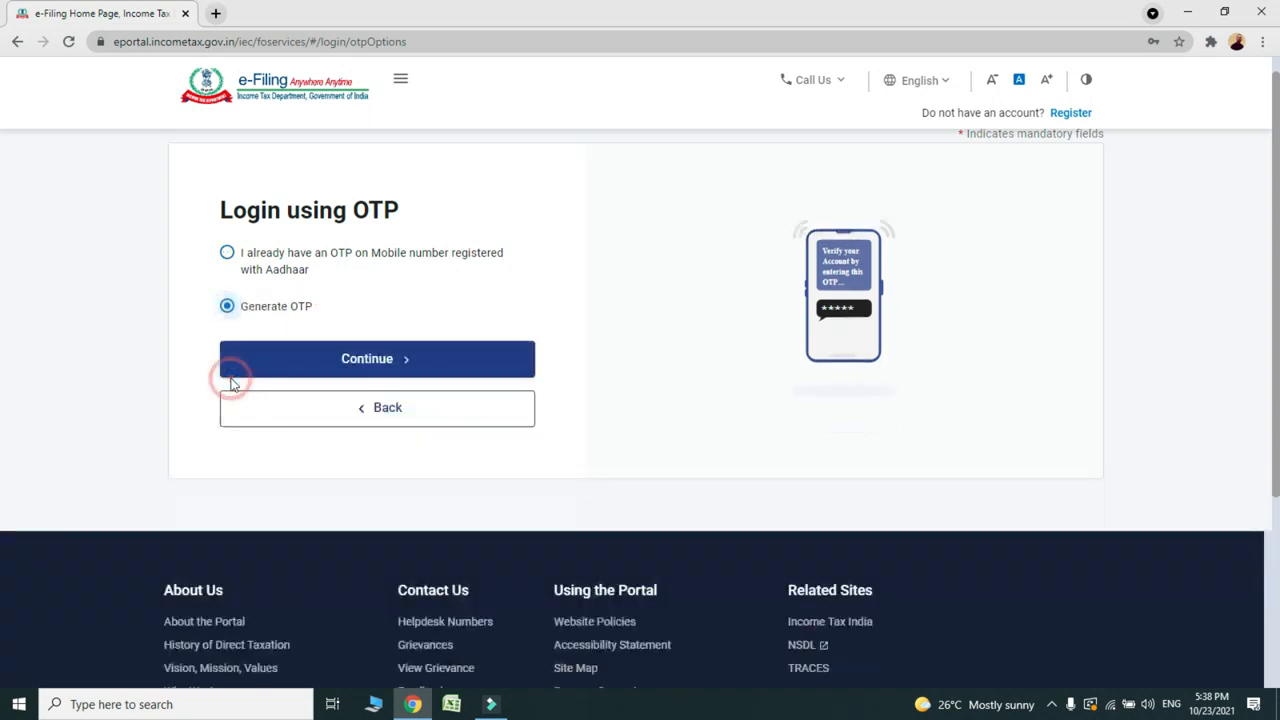
click(304, 367)
click(230, 364)
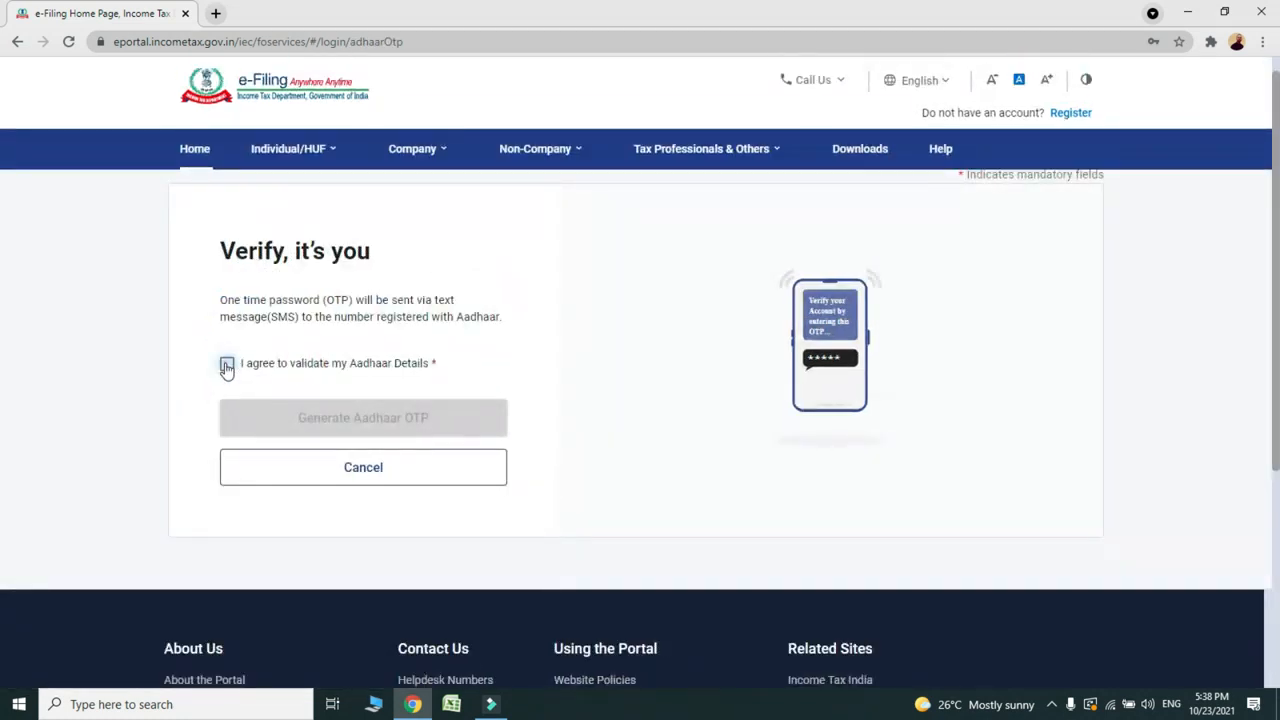
click(316, 430)
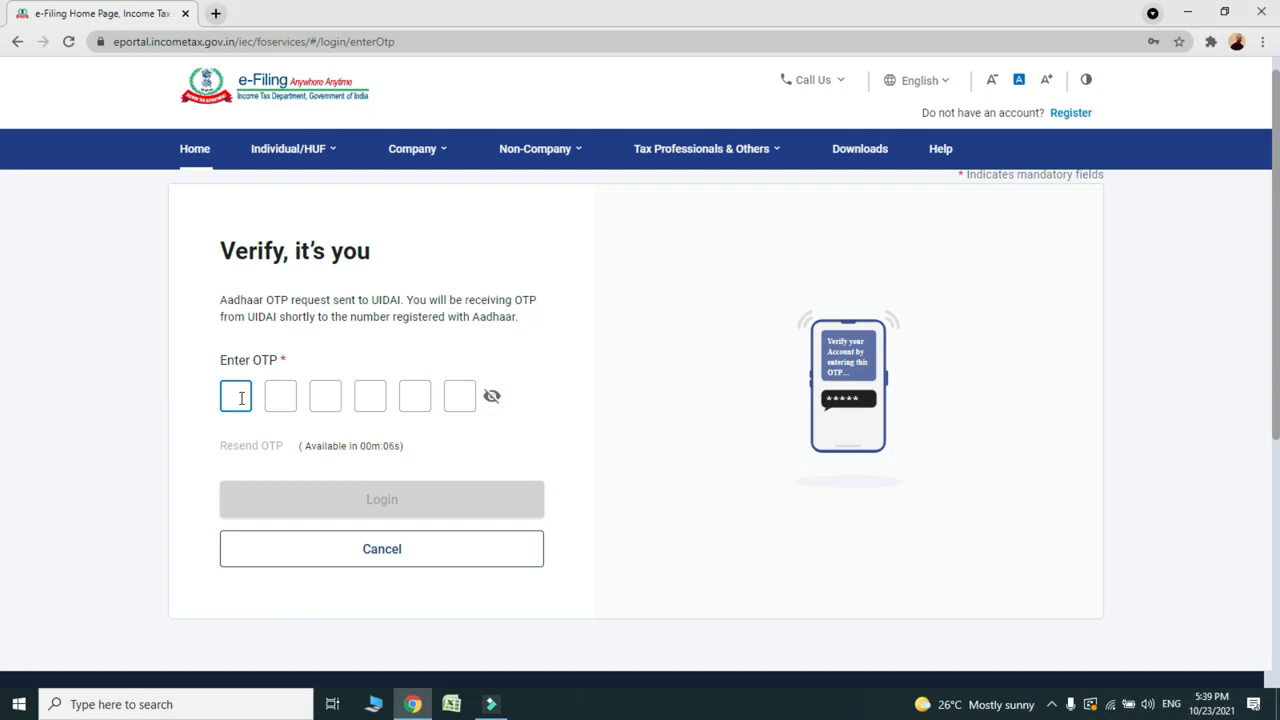
key(ctrl+v)
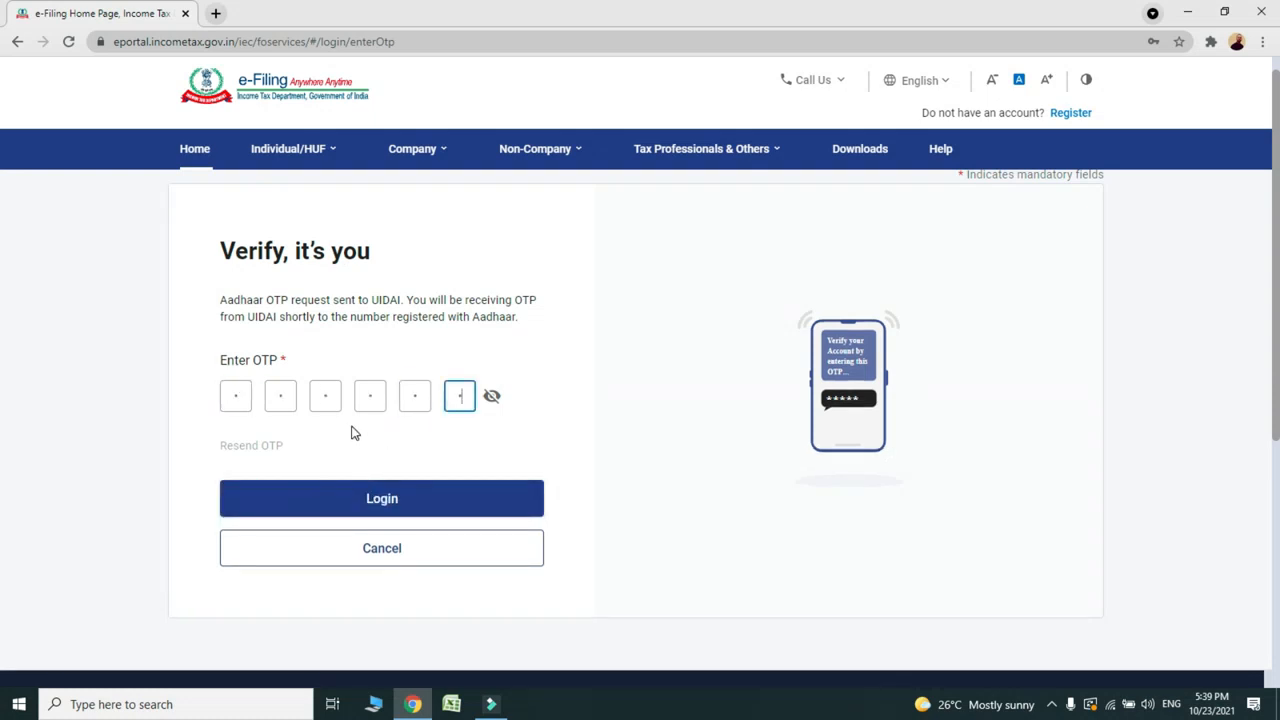
click(355, 505)
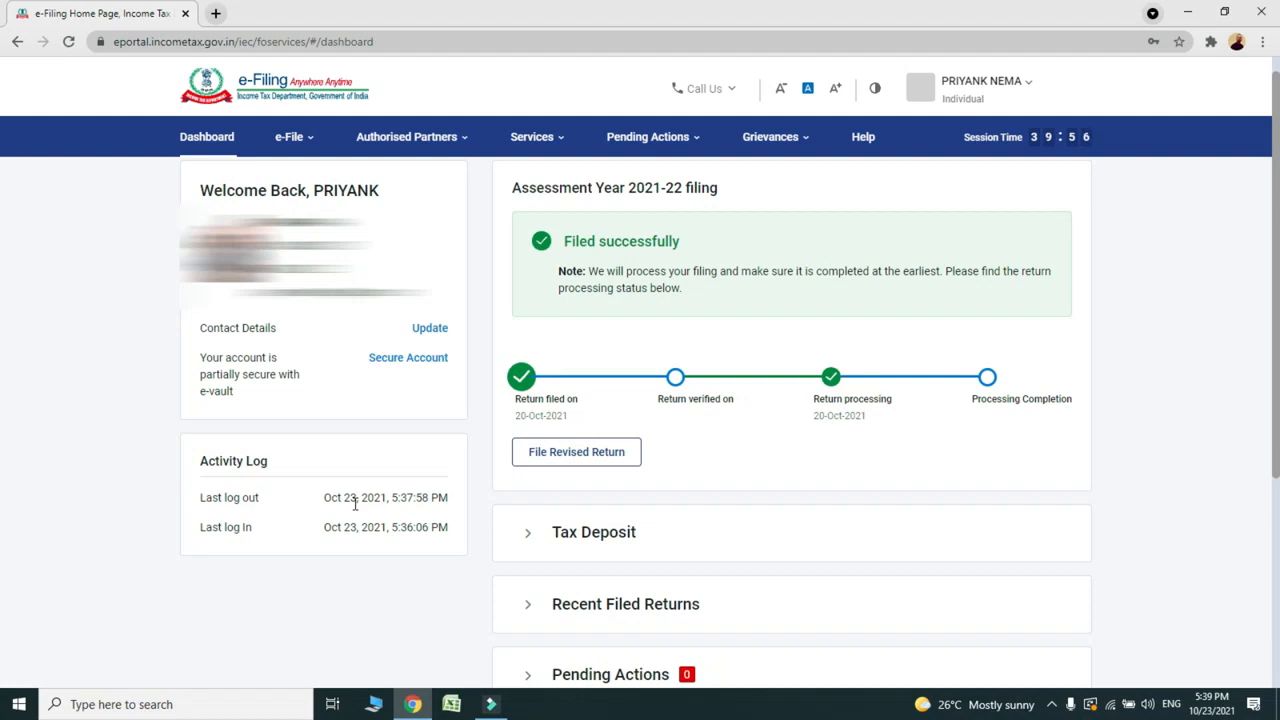
Step: Go back to My Profile's E-filing Vault-Higher Security settings
click(980, 84)
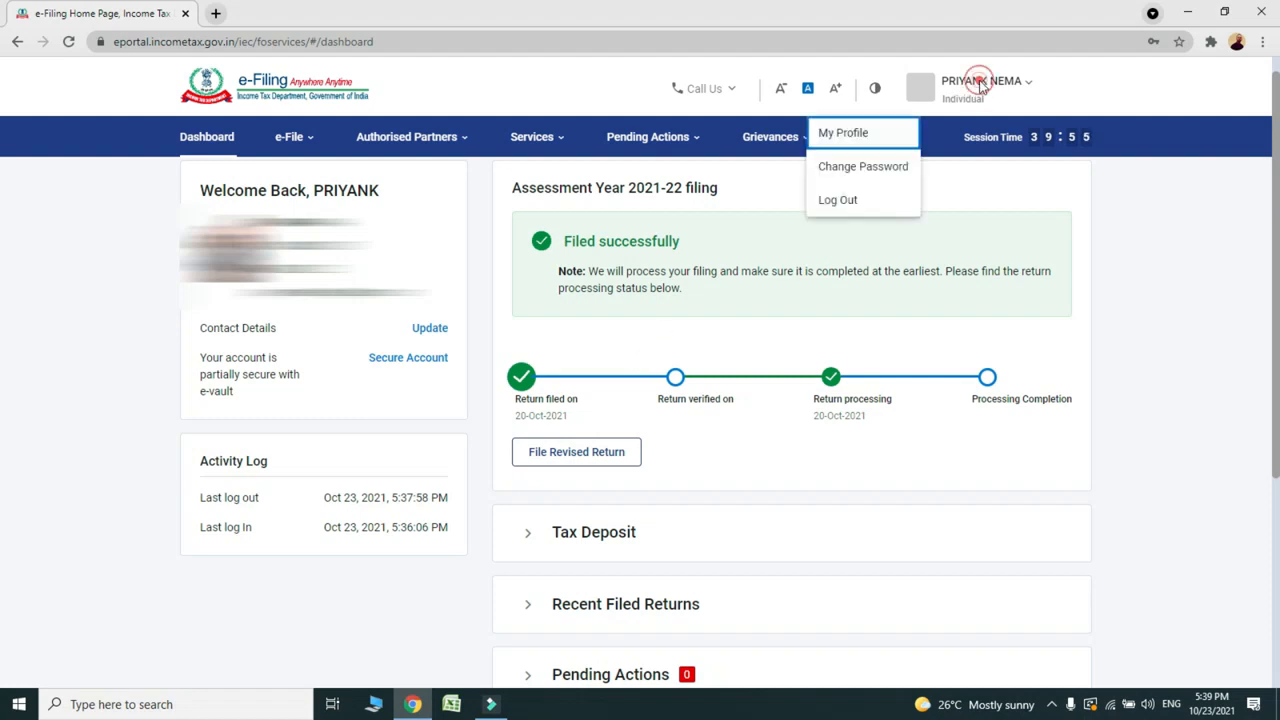
click(849, 135)
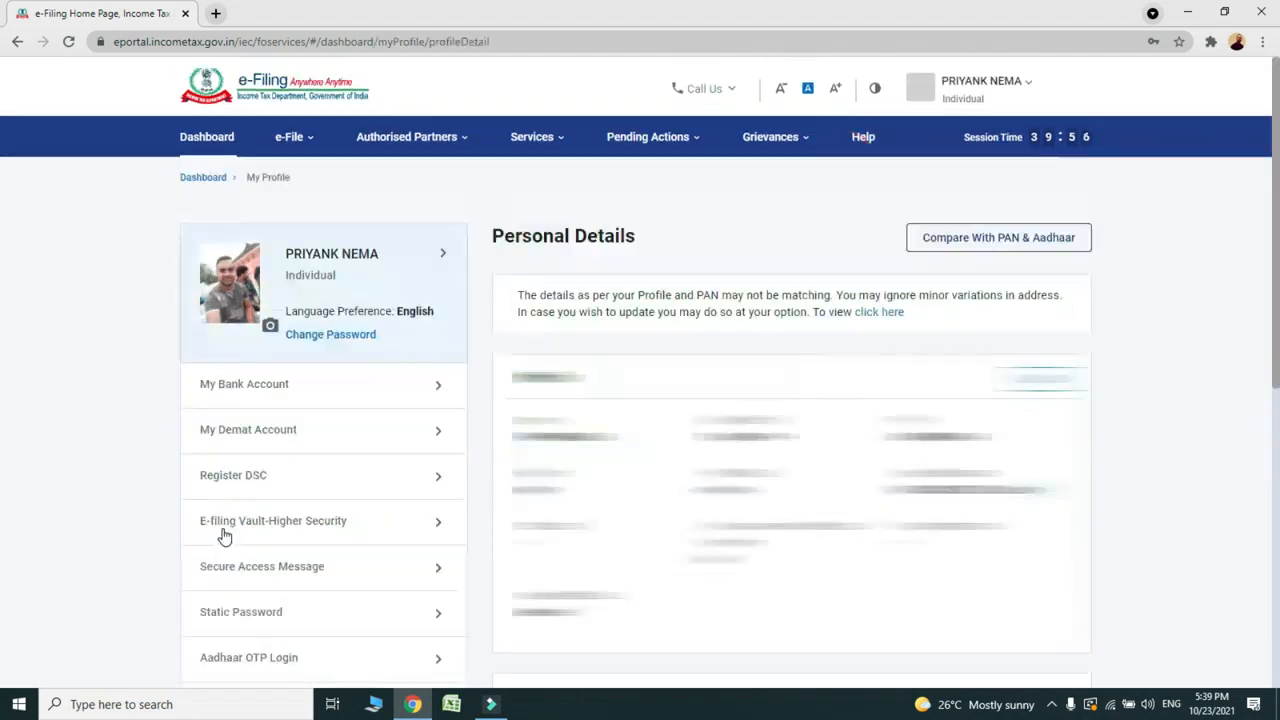
click(284, 531)
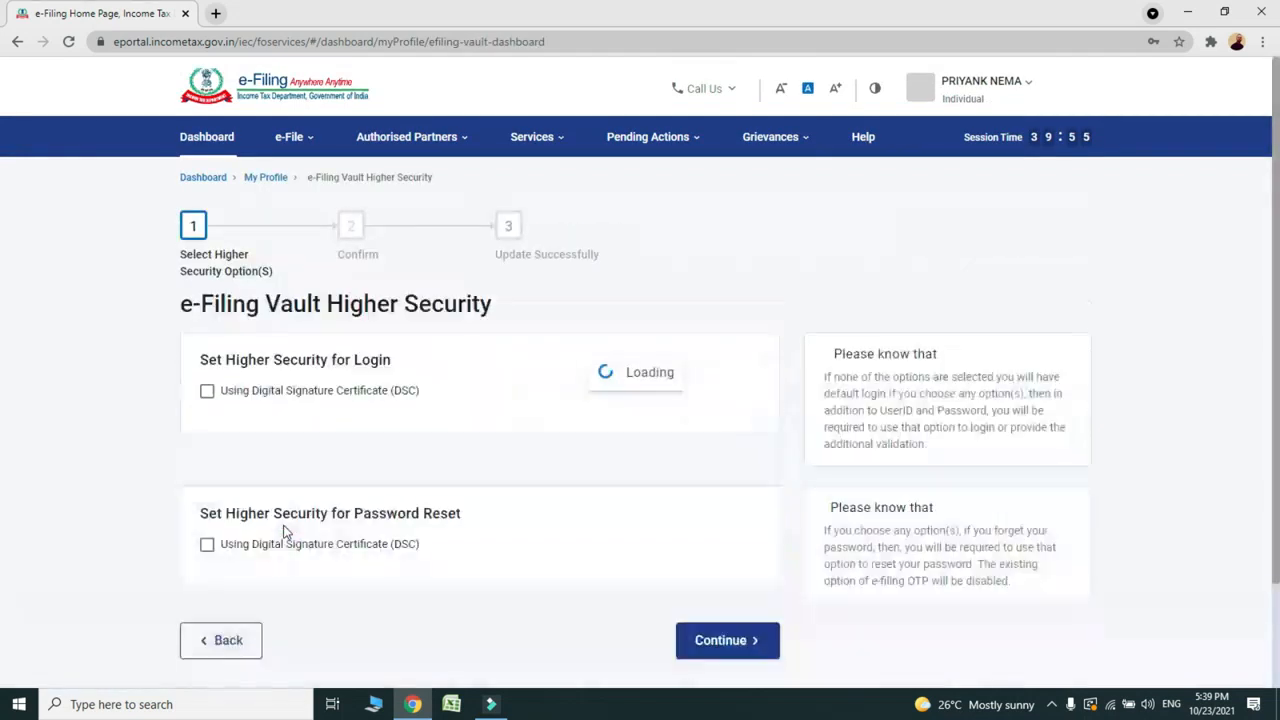
Step: Replace Aadhaar OTP with Through Net-Banking as the login requirement, confirm, and return to login
click(207, 457)
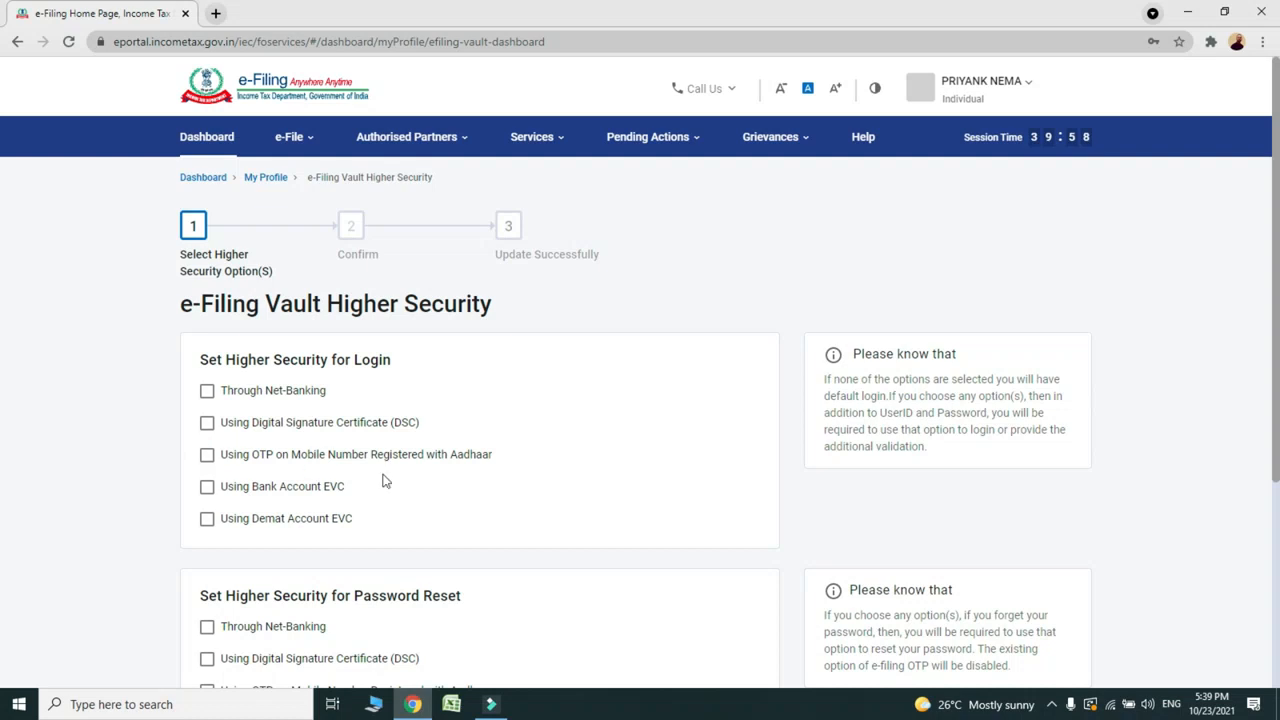
scroll(418, 430, down, 1)
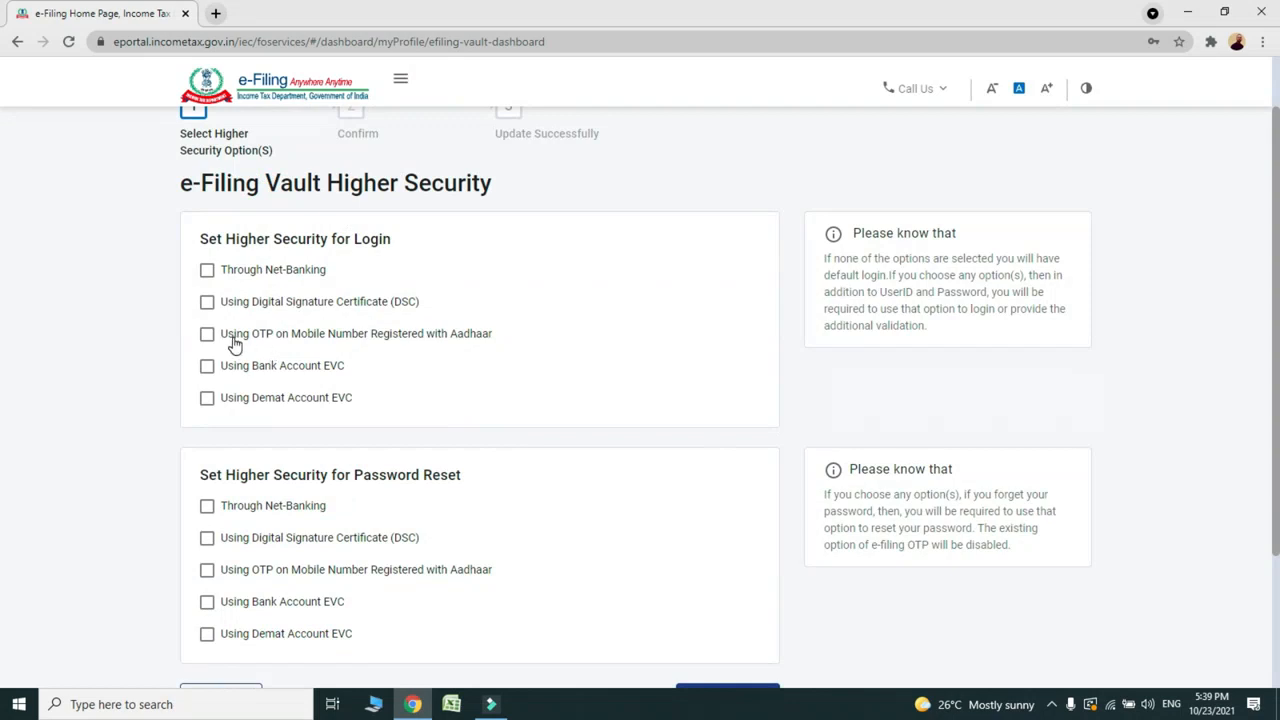
click(207, 271)
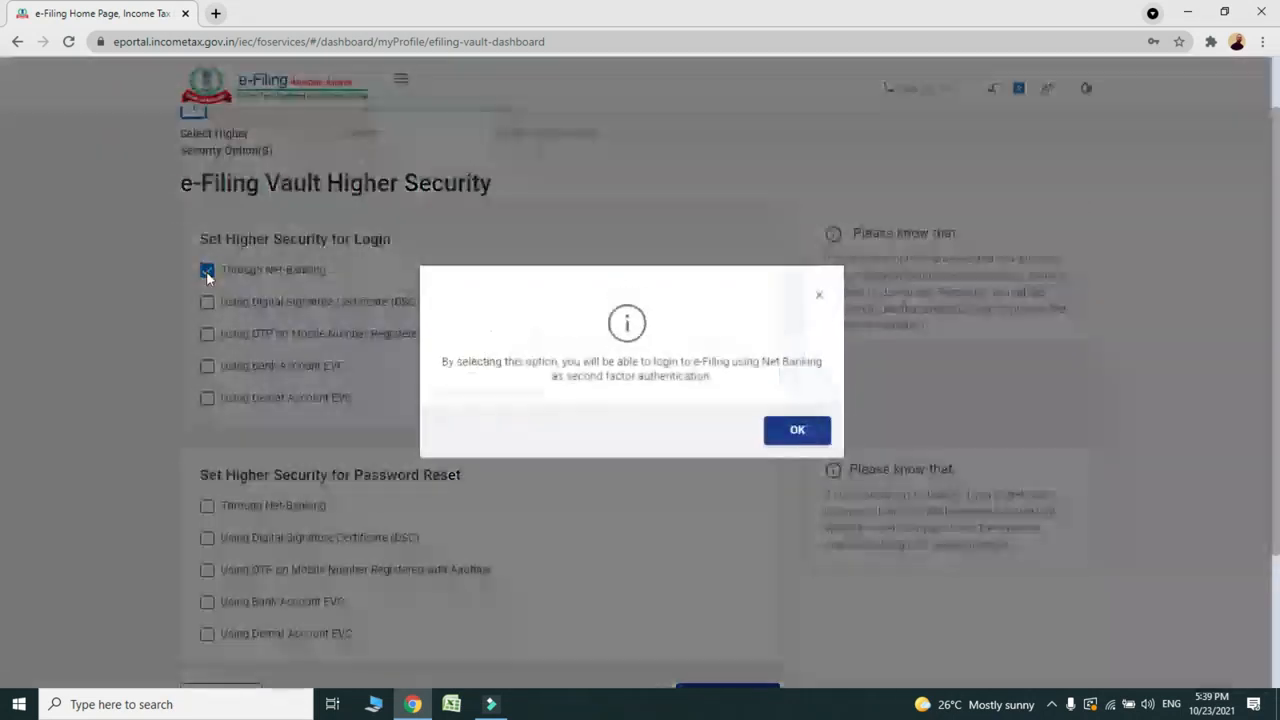
click(785, 446)
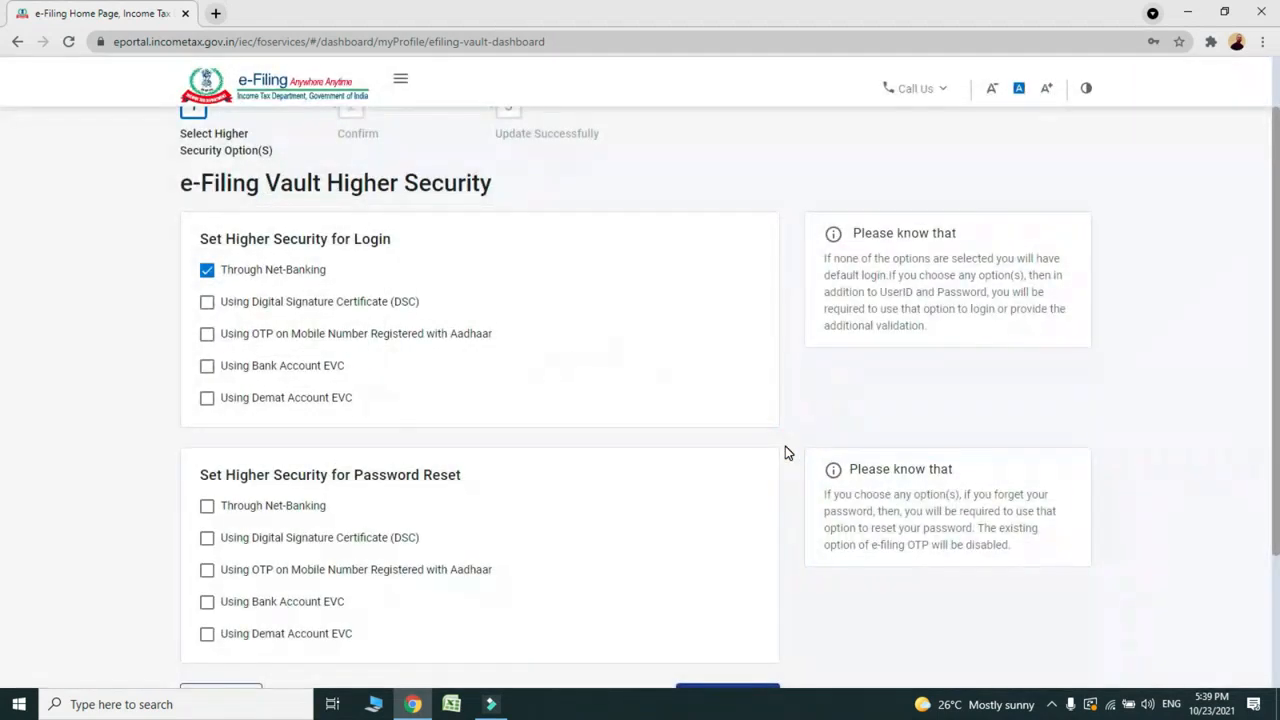
drag(1277, 322, 1275, 408)
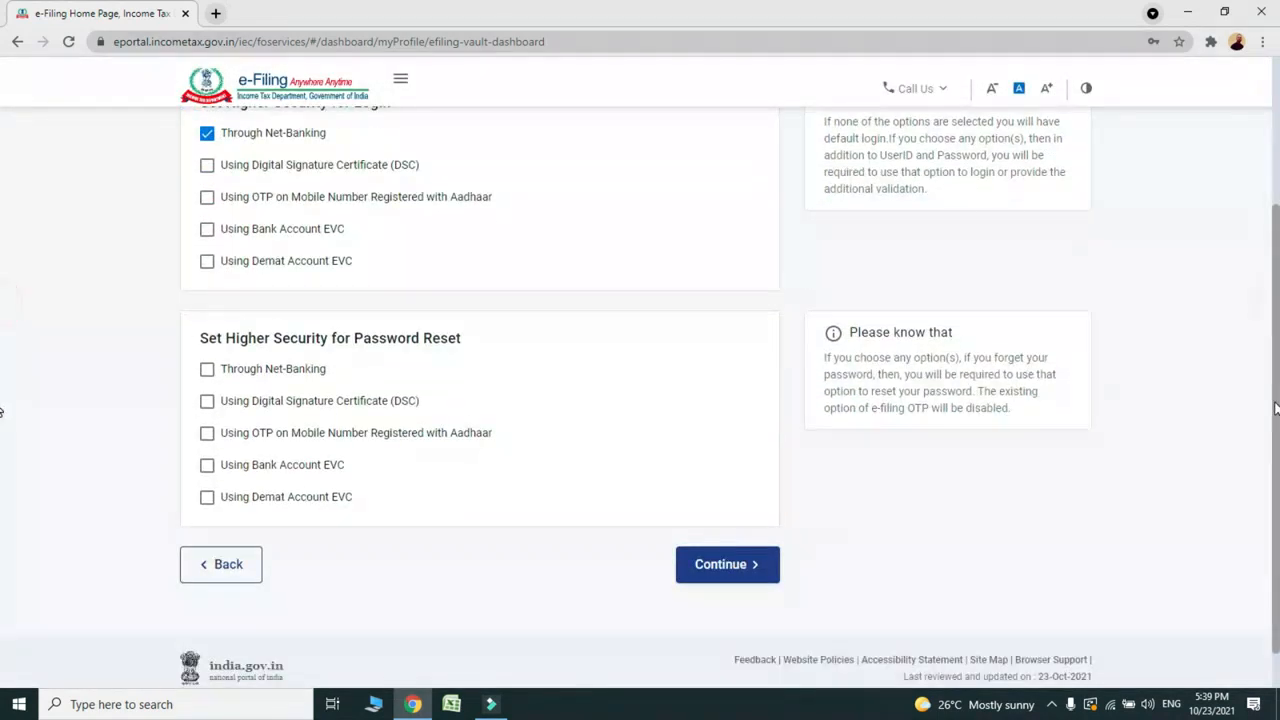
click(746, 571)
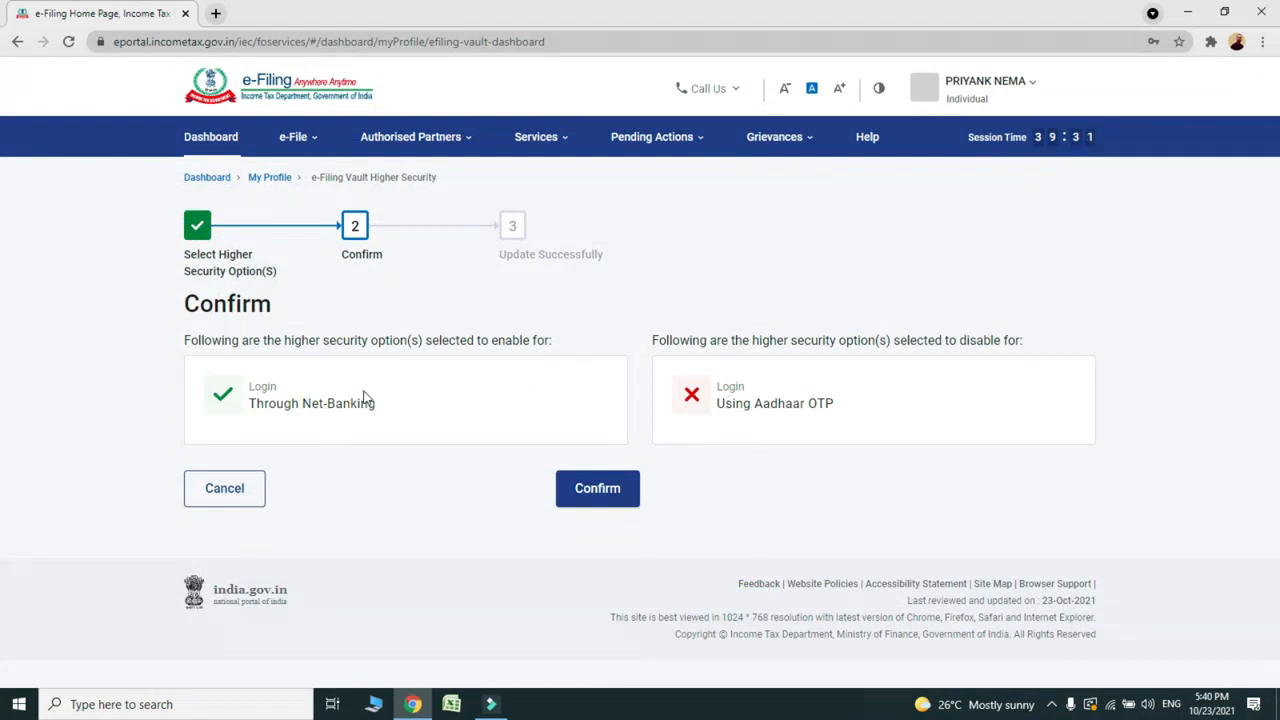
click(598, 505)
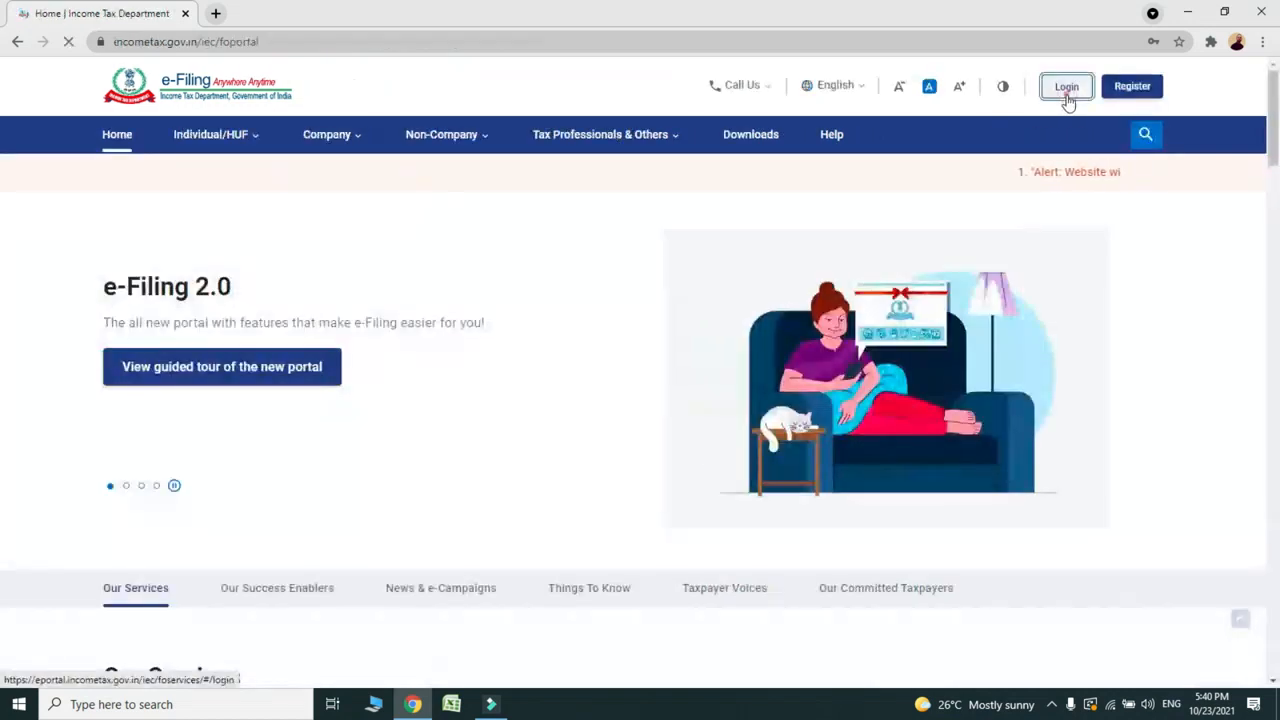
click(1066, 92)
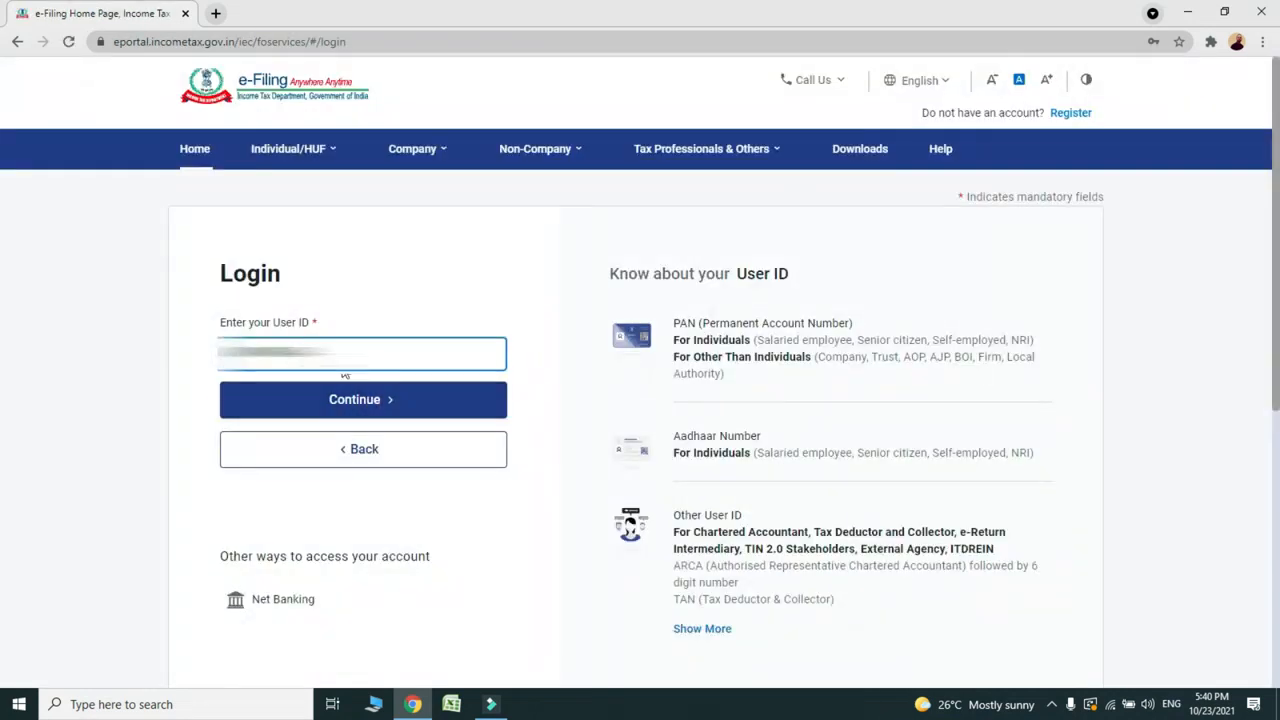
Step: Continue with the user ID, confirm the secure message, choose Password and submit the account password
click(349, 407)
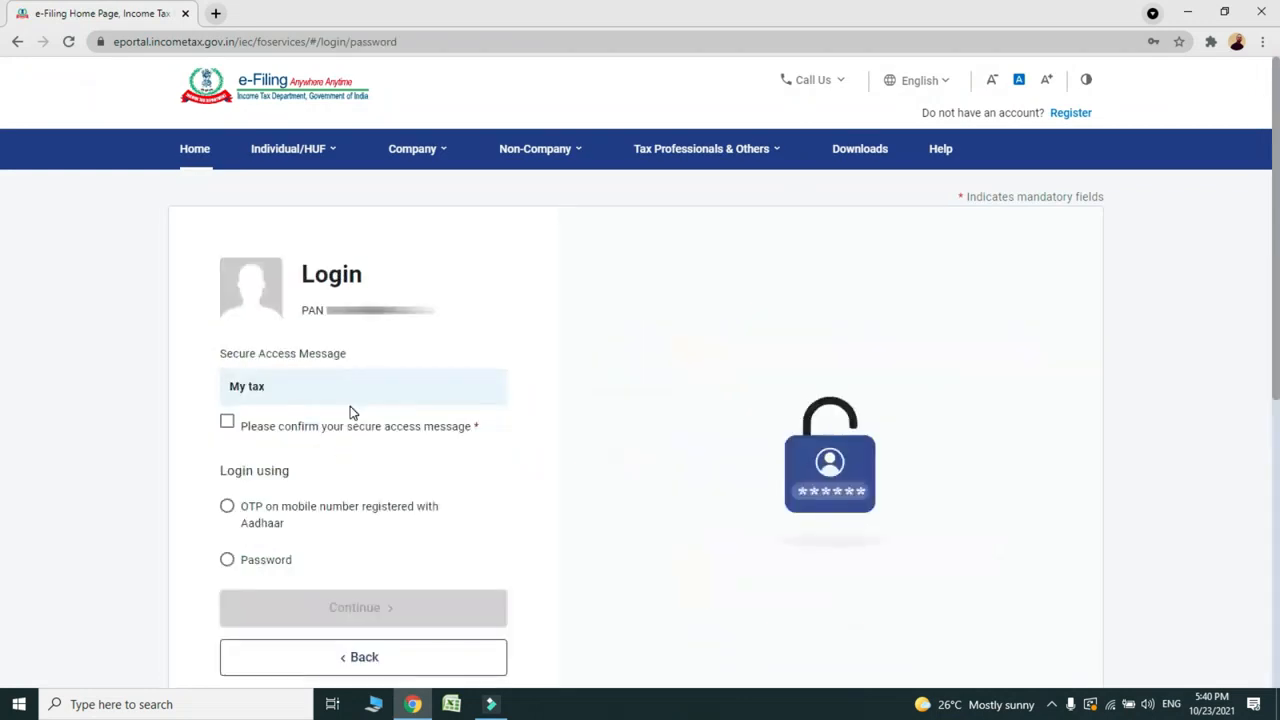
click(227, 421)
click(226, 553)
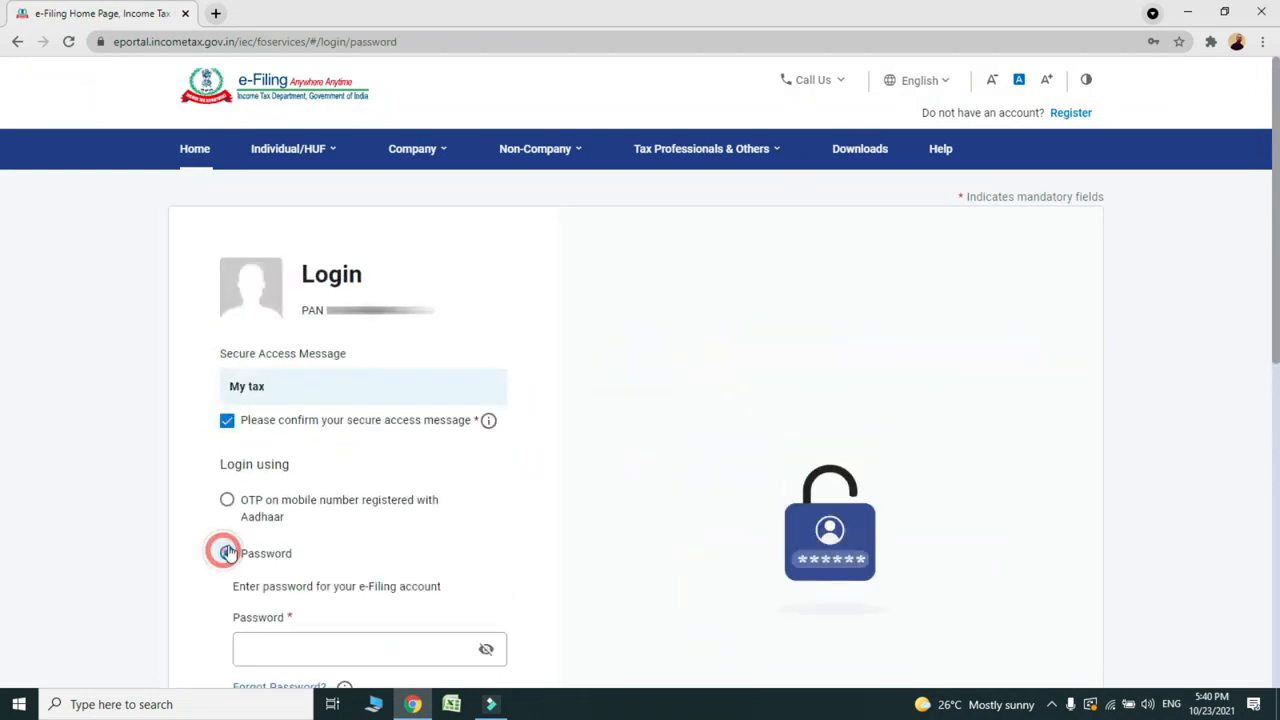
scroll(1276, 322, down, 3)
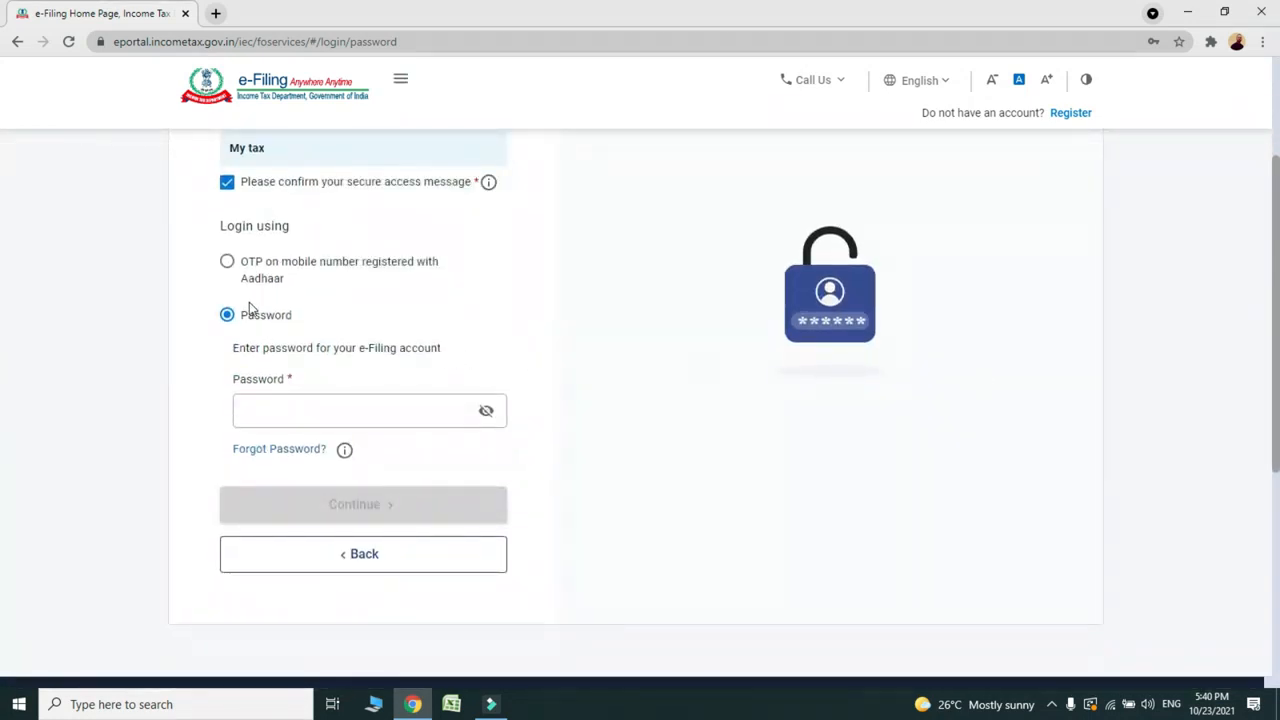
click(270, 414)
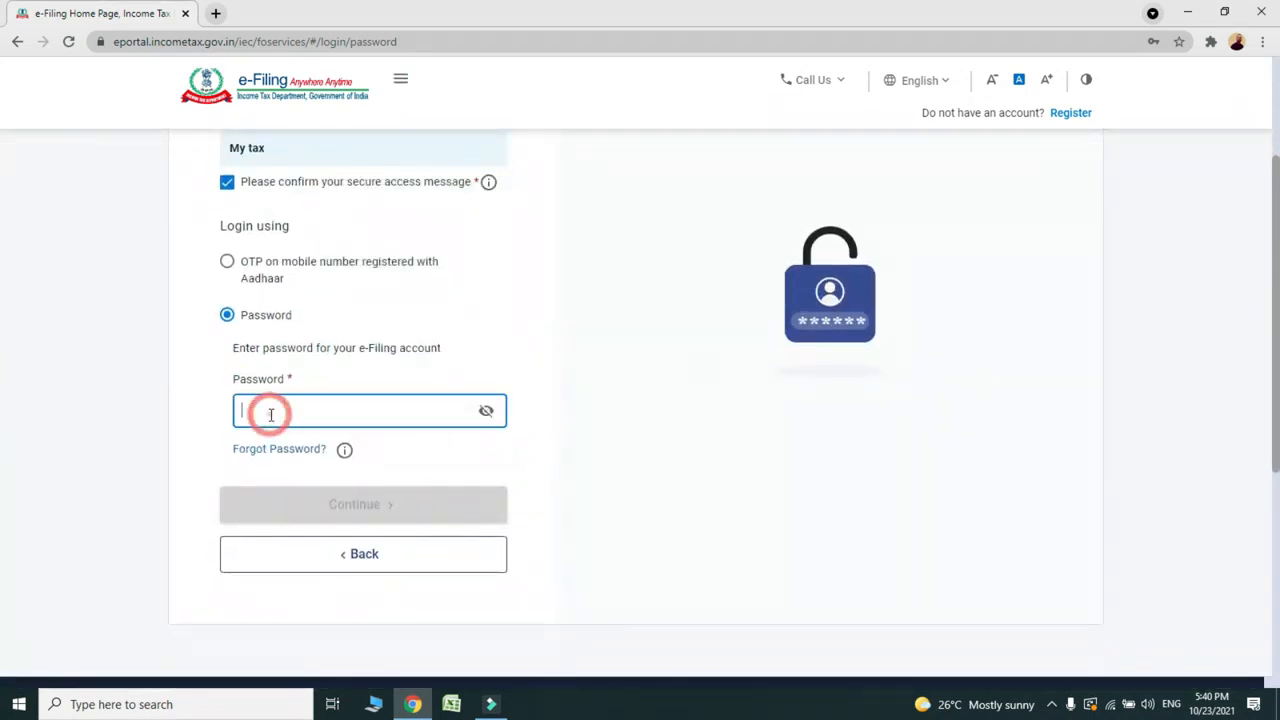
text(*)
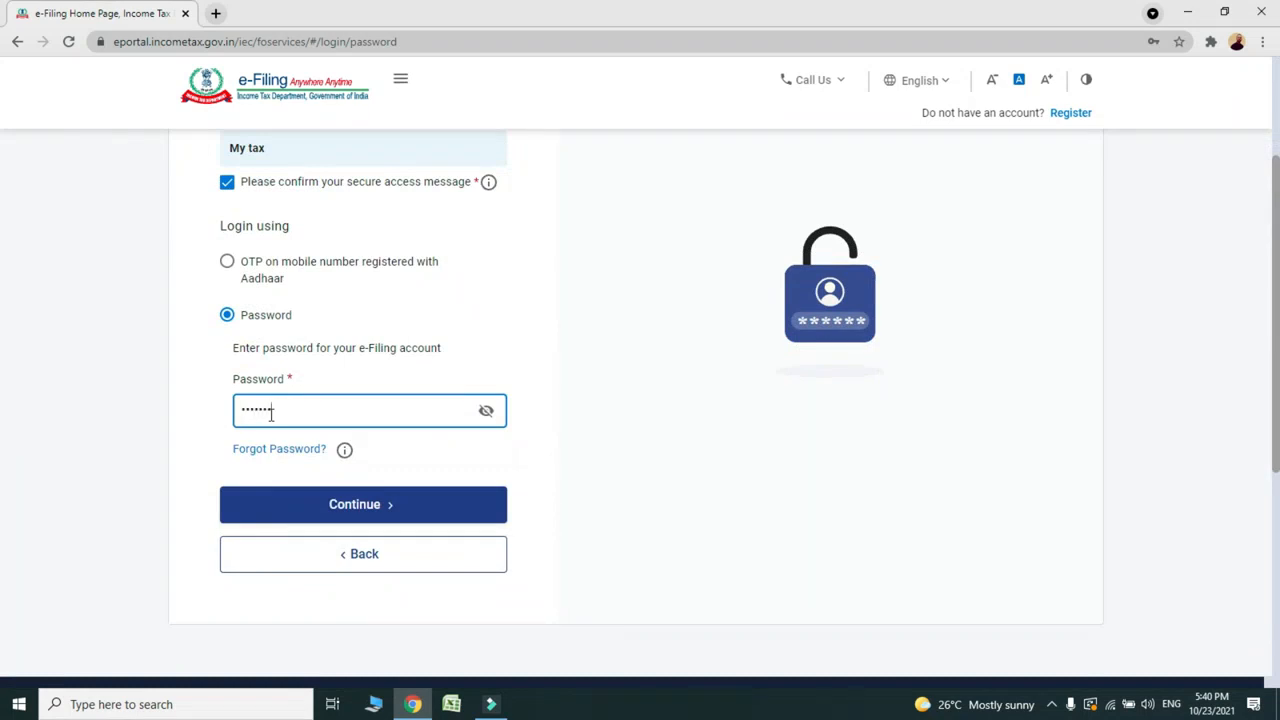
click(323, 504)
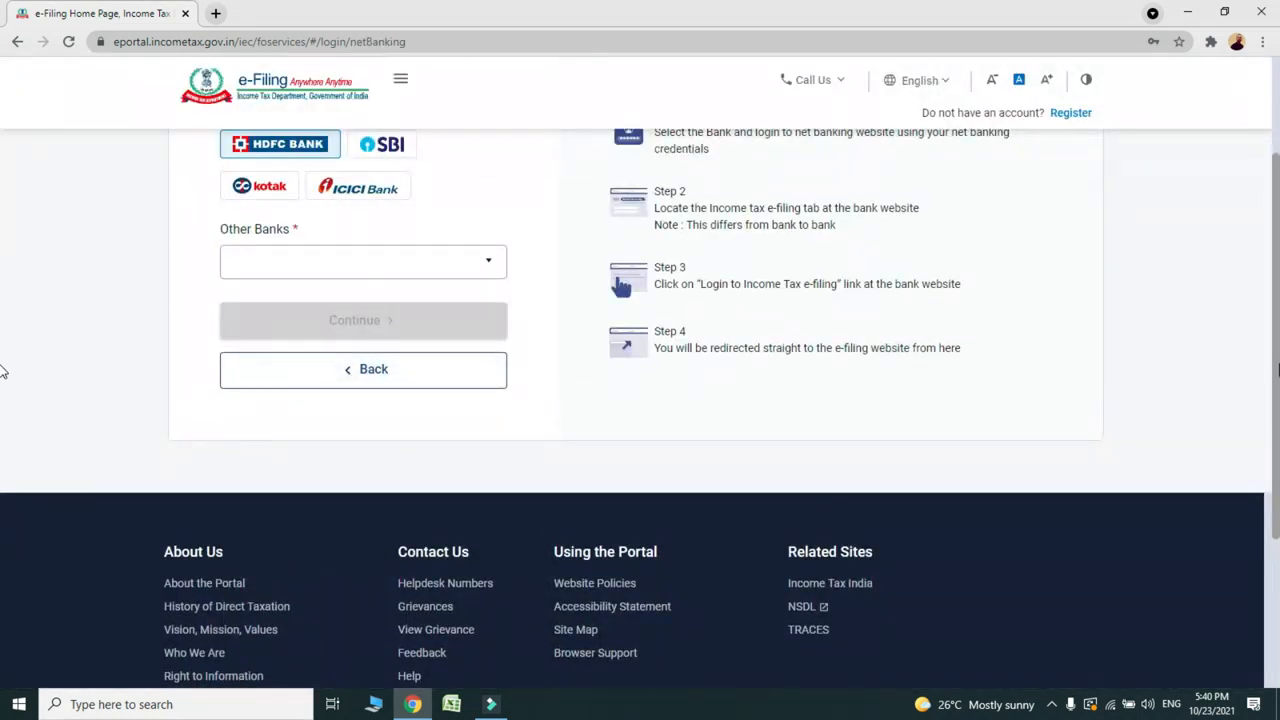
Step: Pick Indian Bank from Other Banks and accept the disclaimer to reach its net-banking site
scroll(3, 365, up, 1)
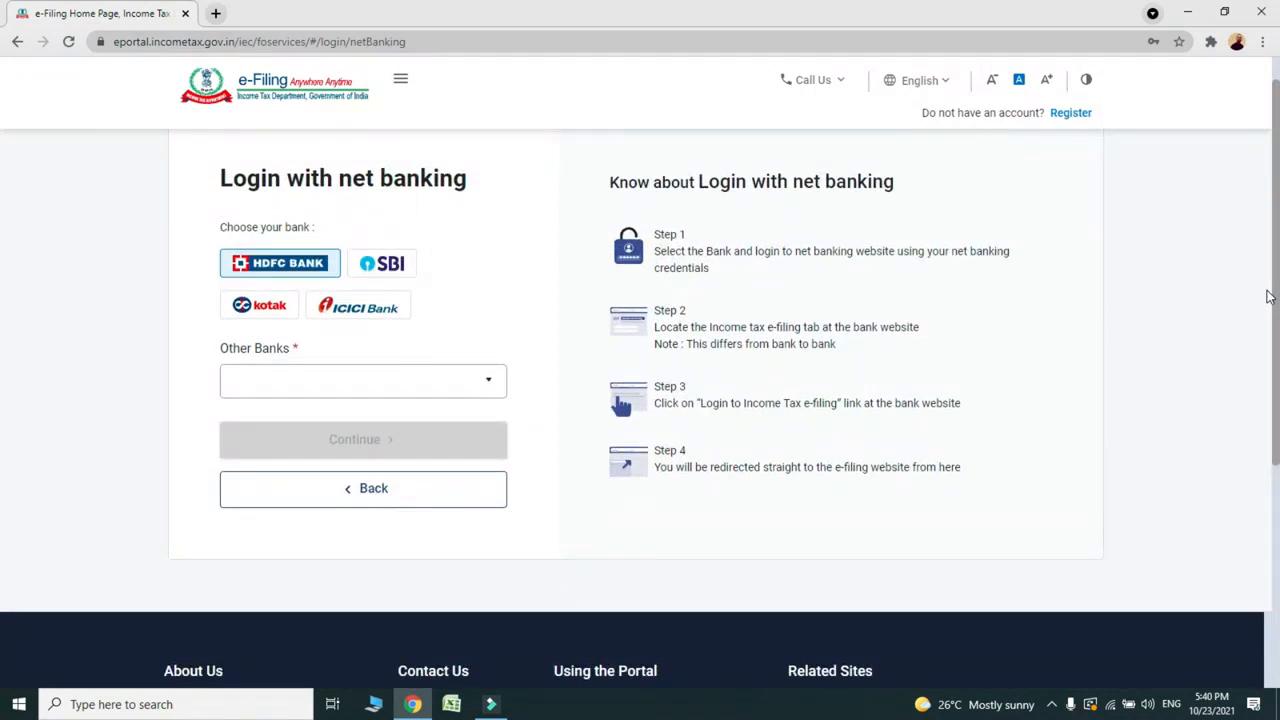
click(489, 382)
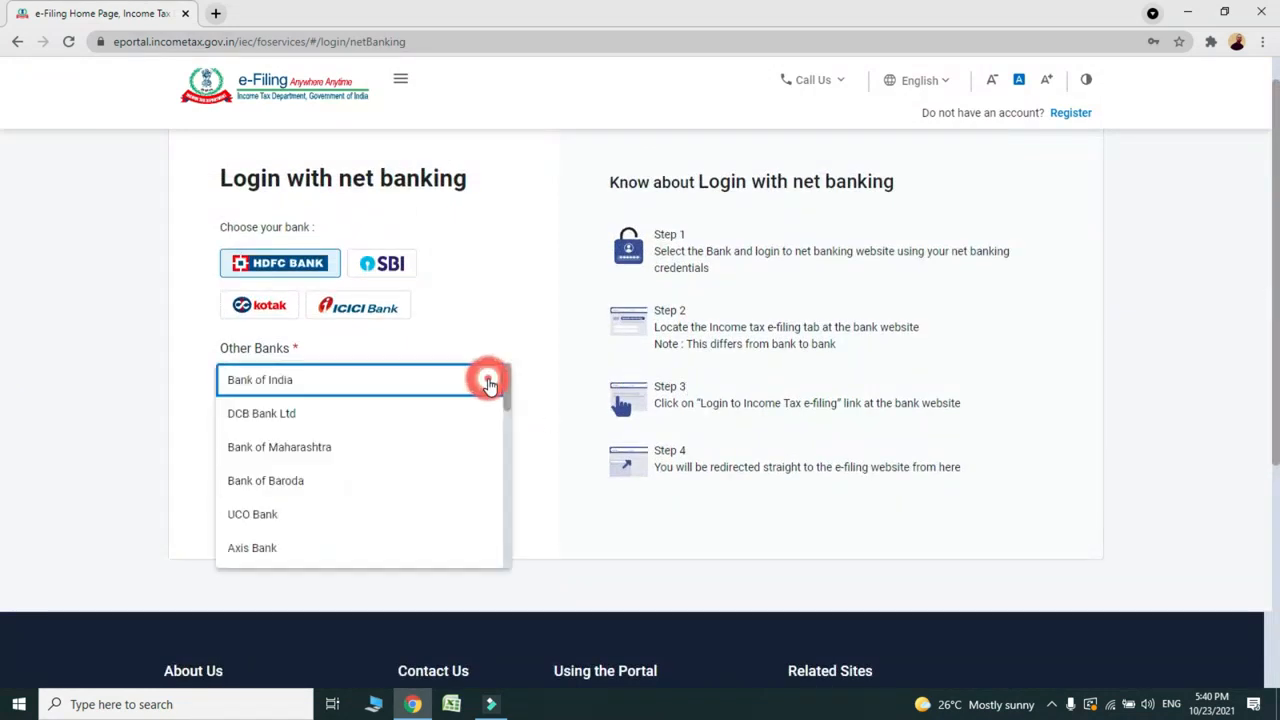
key(Down)
key(Down)
key(Down)
key(Down)
key(Down)
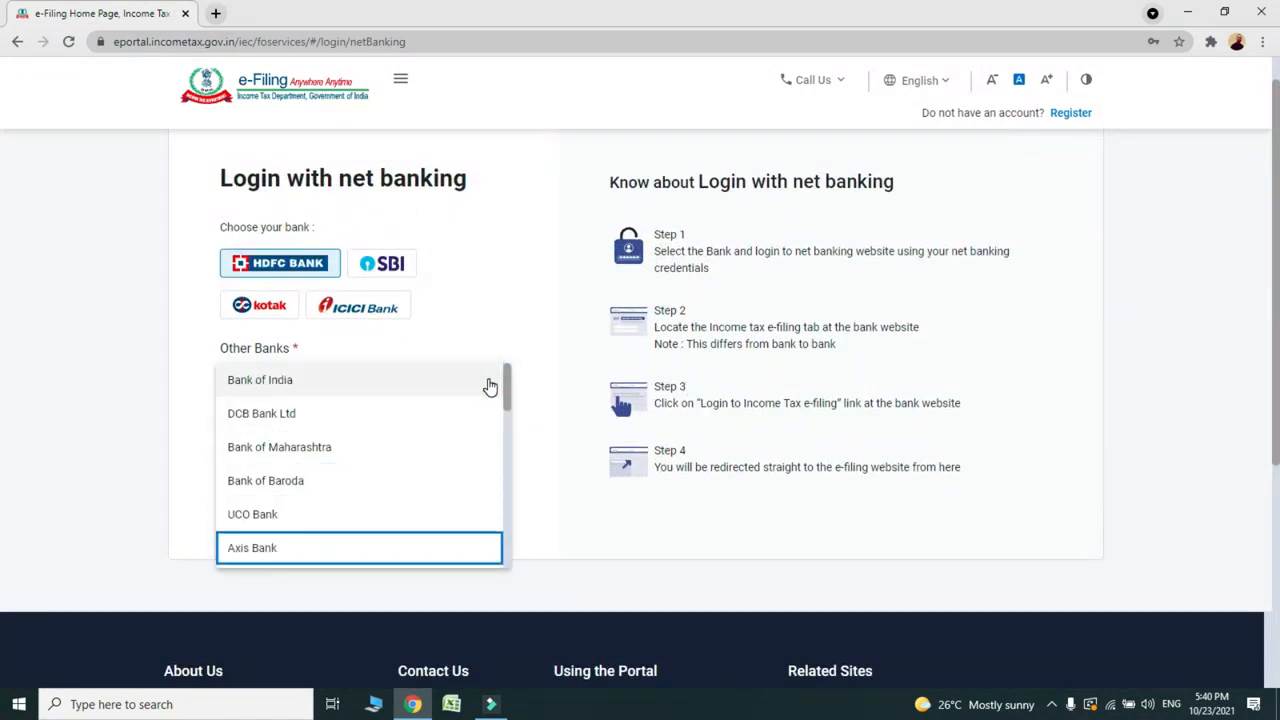
key(Down)
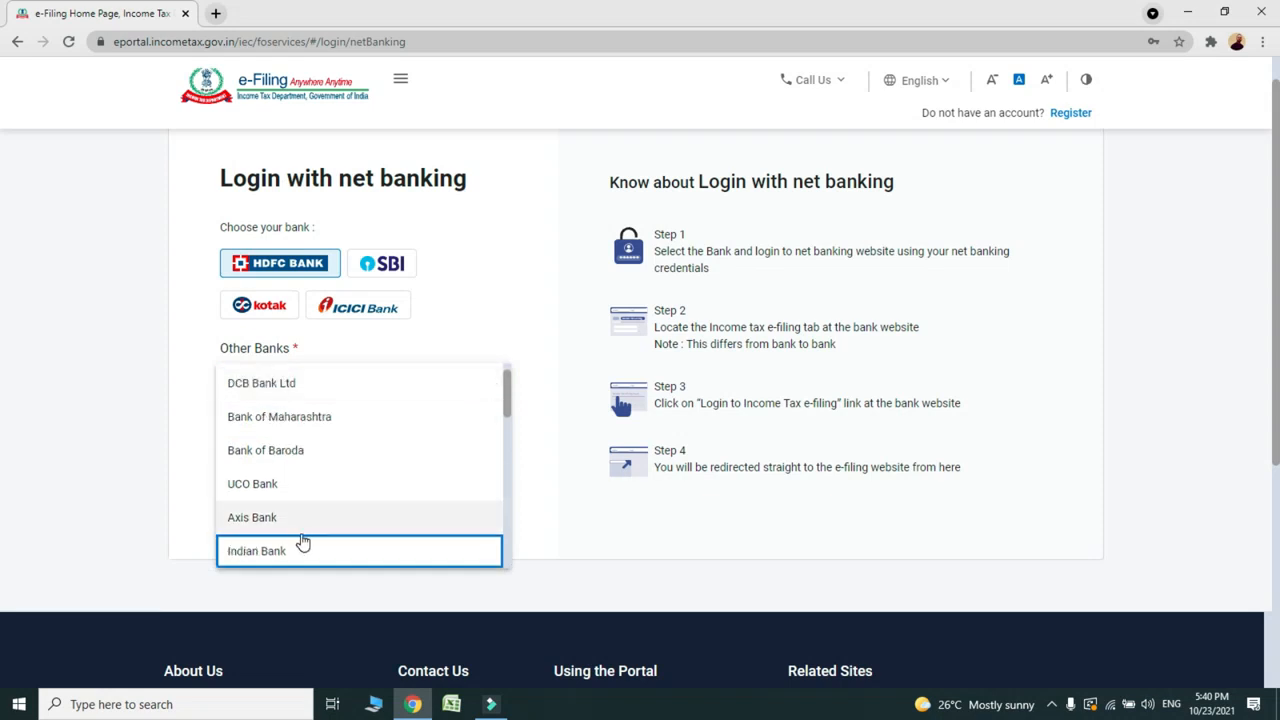
click(290, 556)
click(306, 451)
click(800, 483)
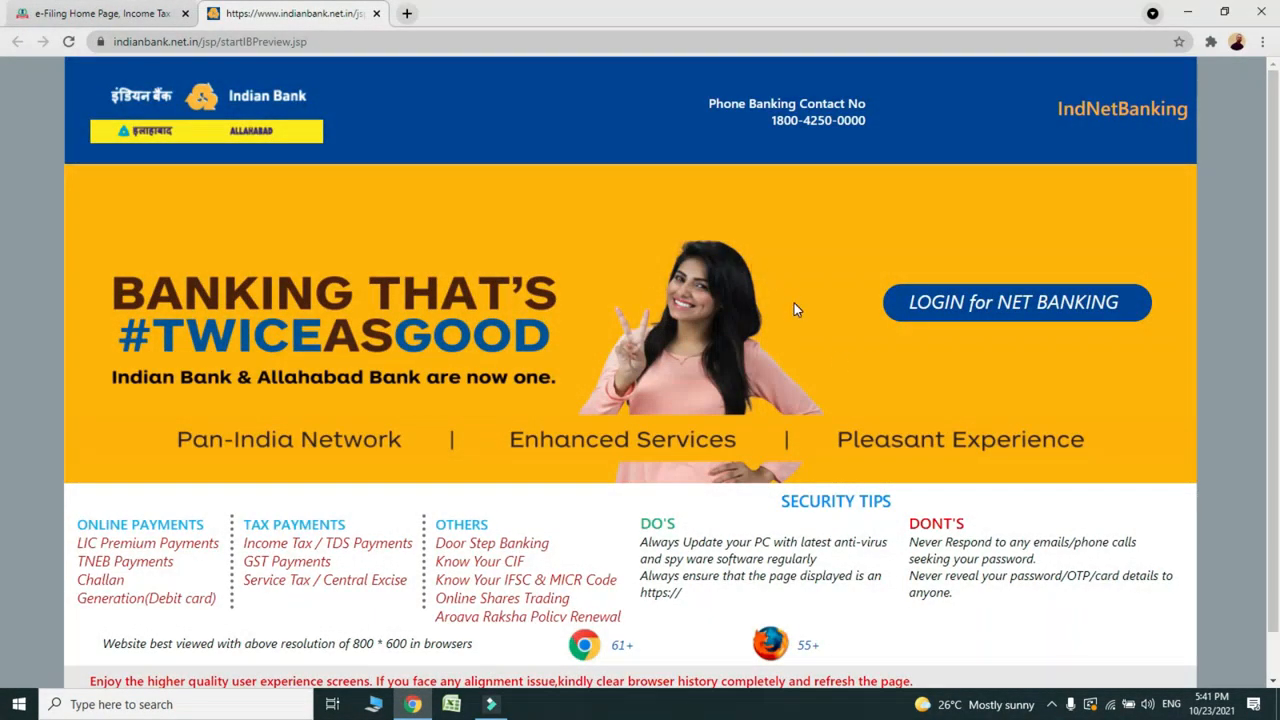
Step: Log in to Indian Bank net banking and open the E-Filing form under Govt/Tax Payments
click(993, 312)
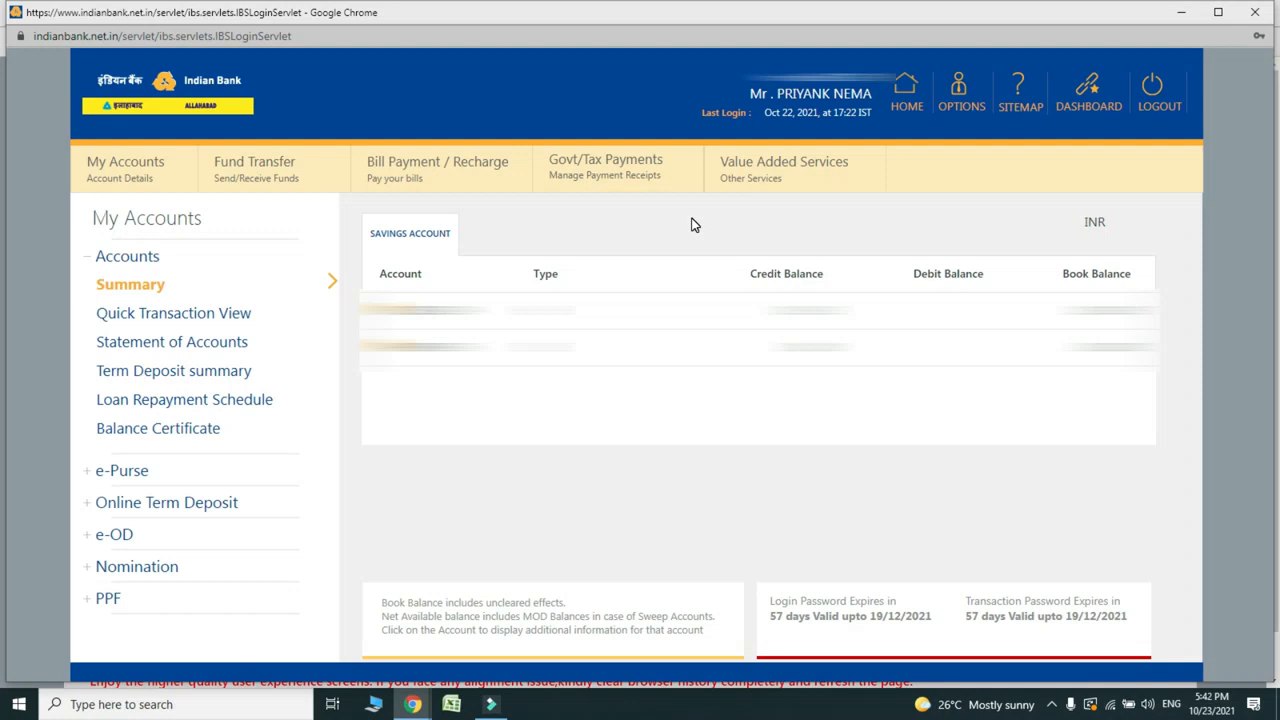
click(589, 170)
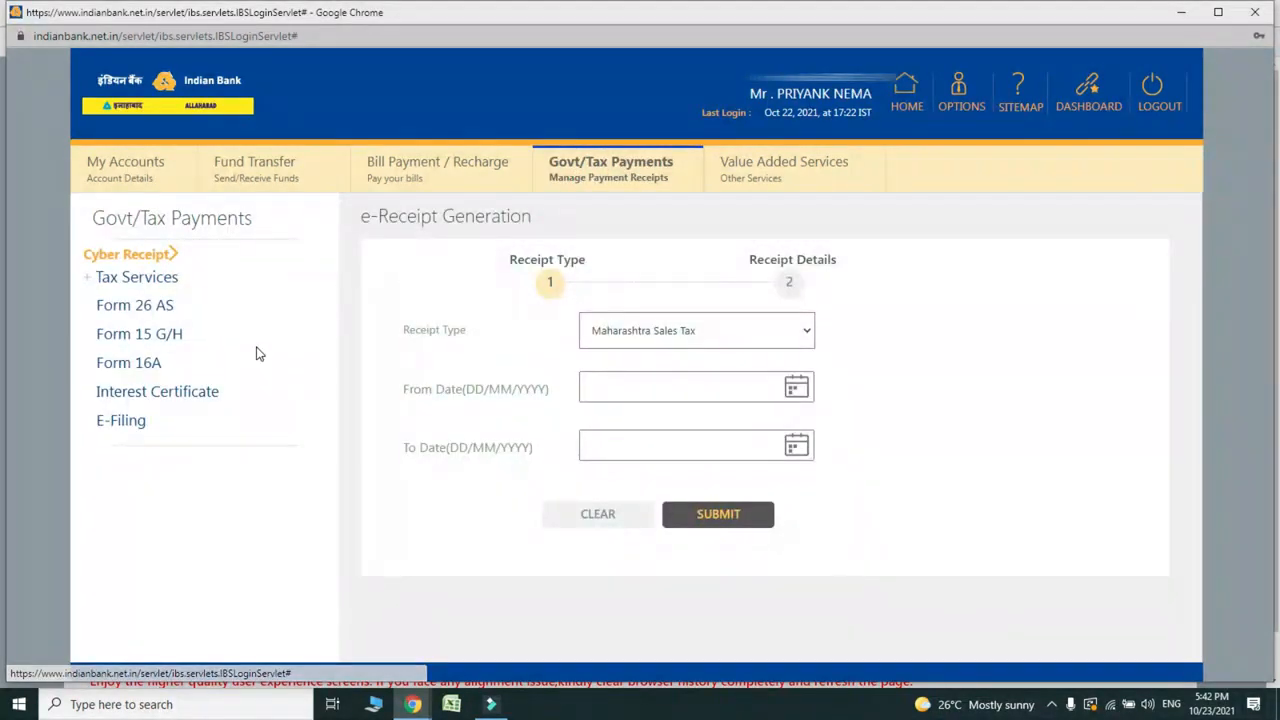
click(121, 421)
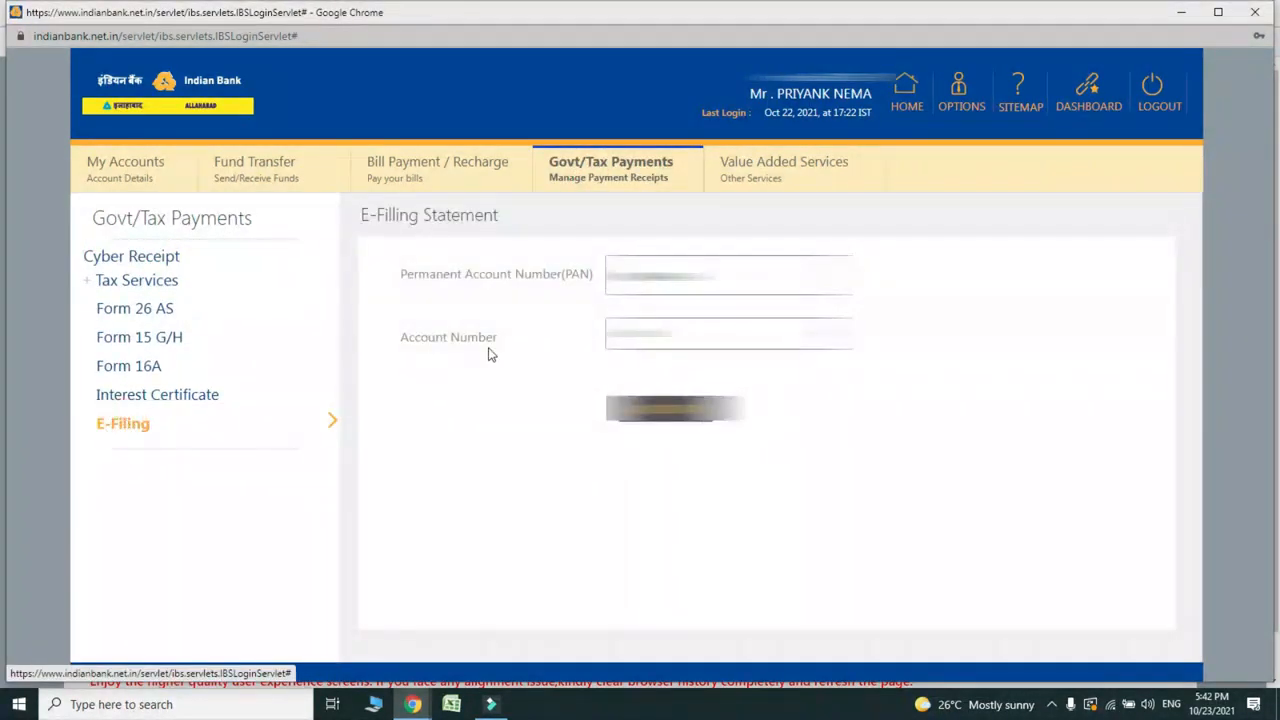
Step: Select the account, submit the E-Filing request, and maximize the loading e-Filing window
click(660, 333)
click(660, 388)
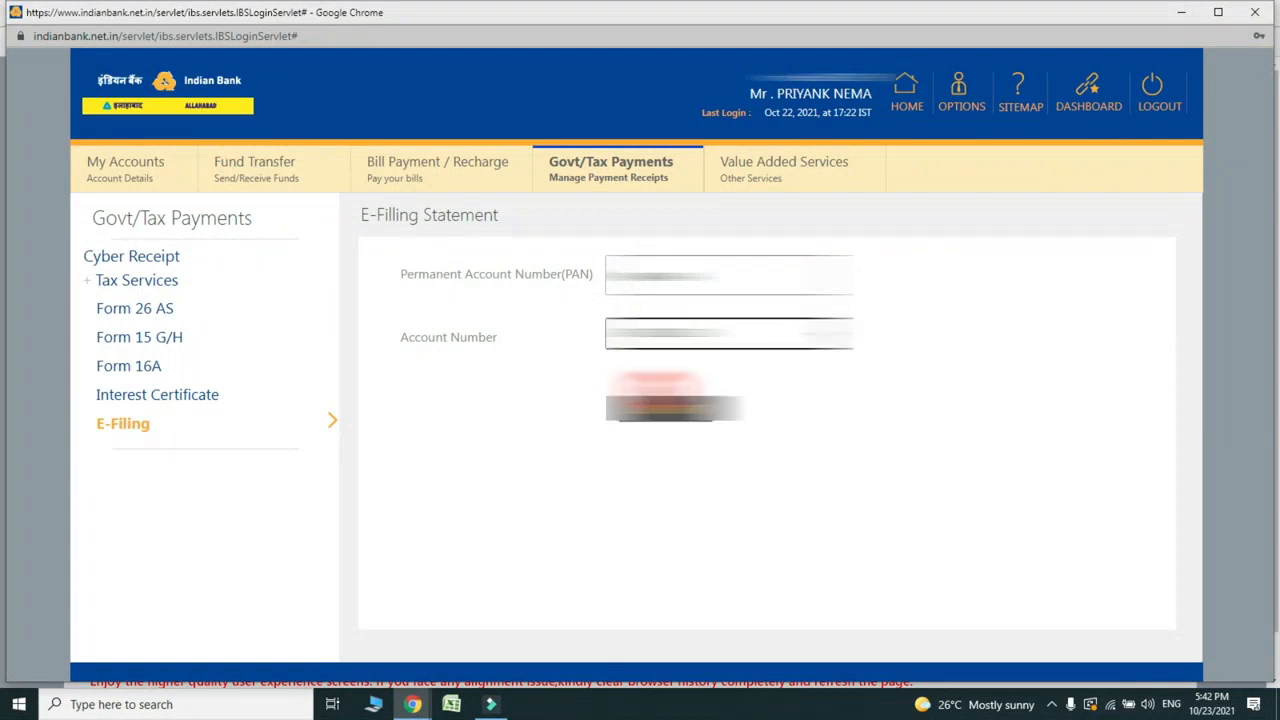
click(643, 412)
click(845, 457)
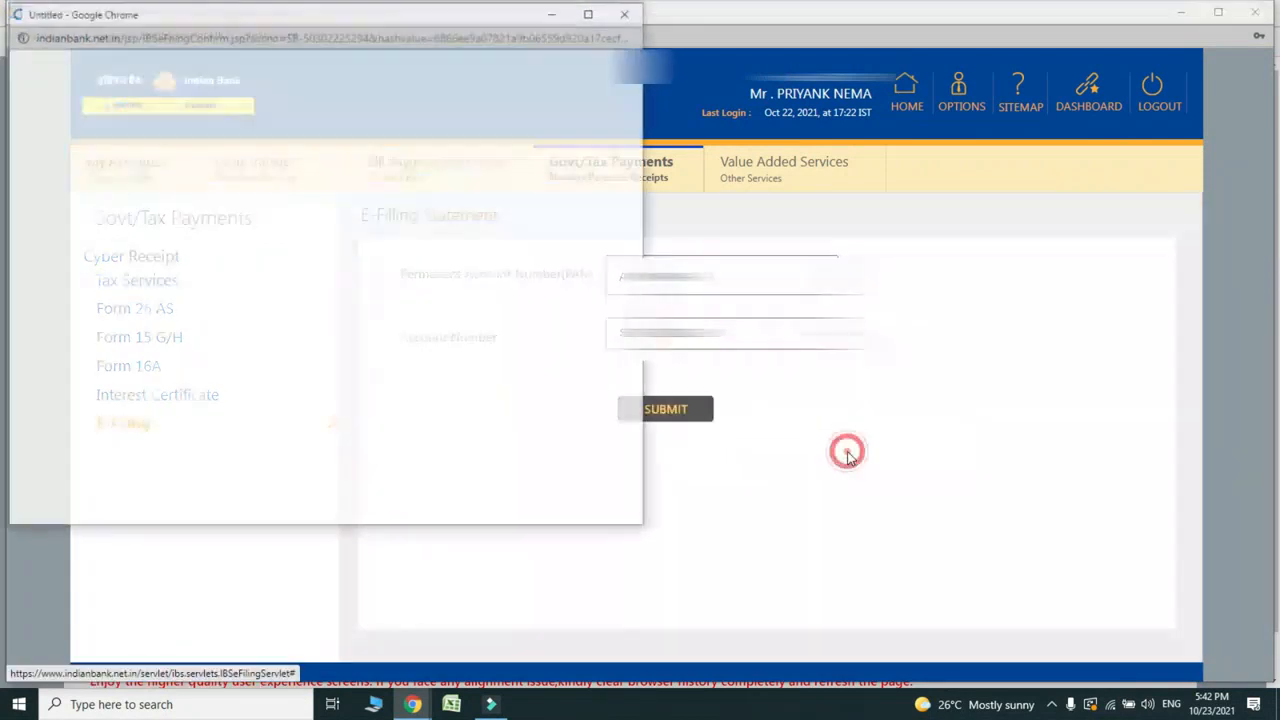
click(591, 14)
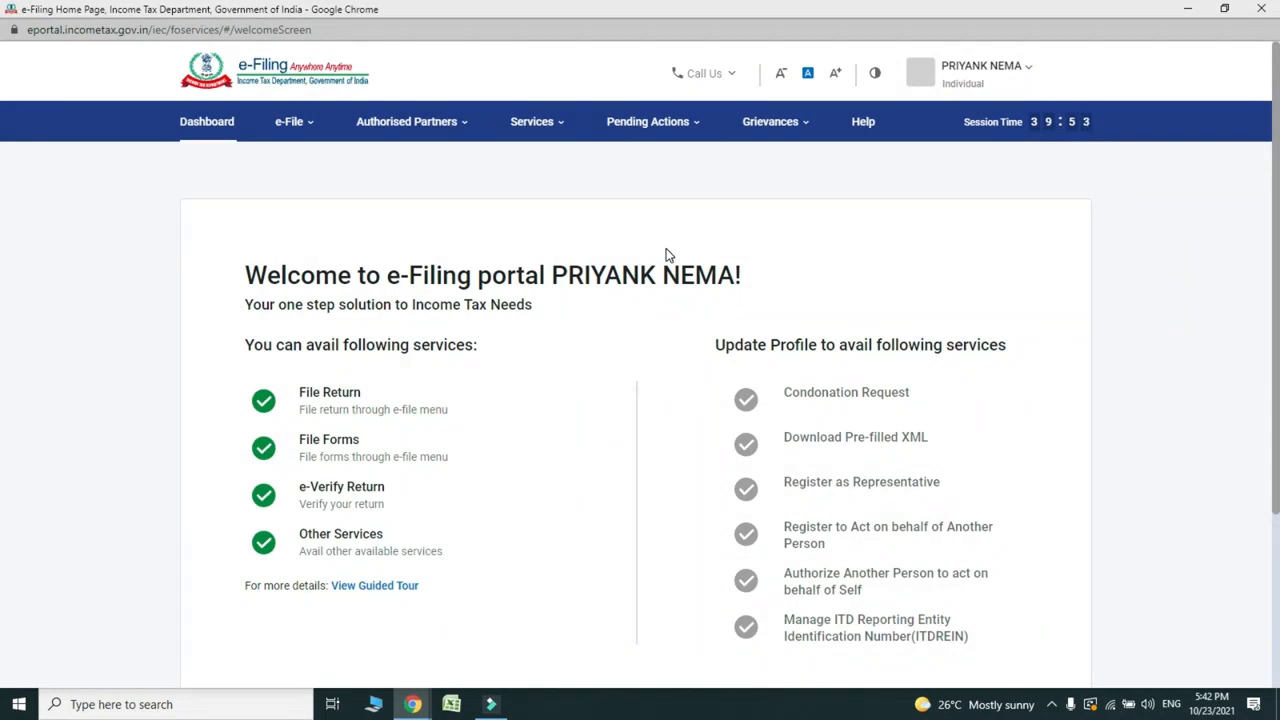
Step: Go to the My Profile page from the profile menu
click(995, 72)
click(845, 184)
click(975, 68)
click(868, 117)
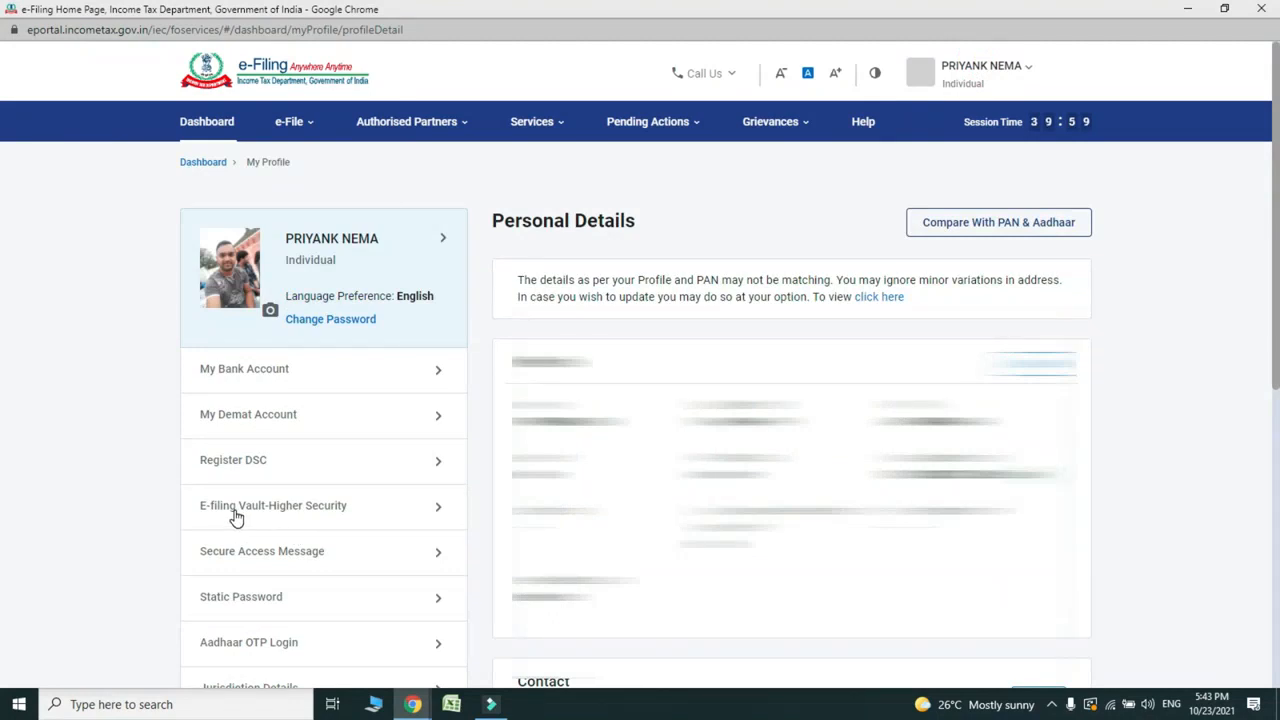
Step: In e-Filing Vault Higher Security, untick Through Net-Banking and tick Using Bank Account EVC
click(280, 517)
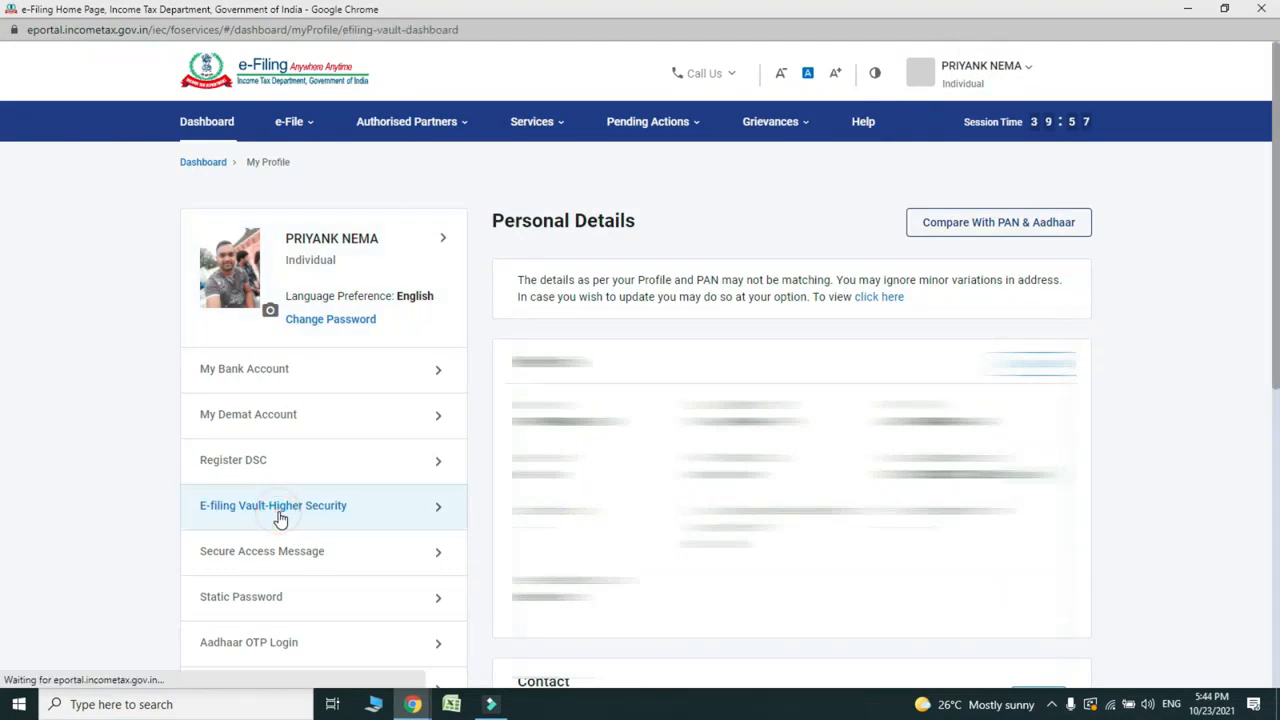
click(208, 376)
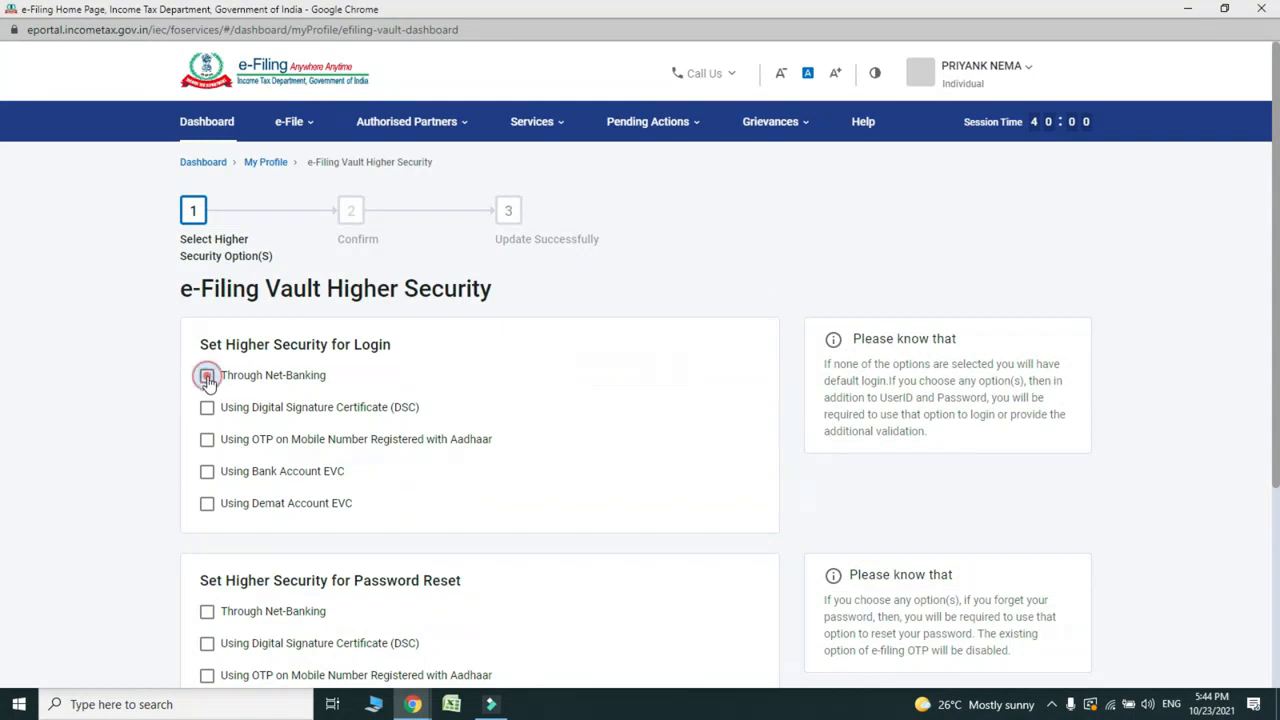
click(207, 474)
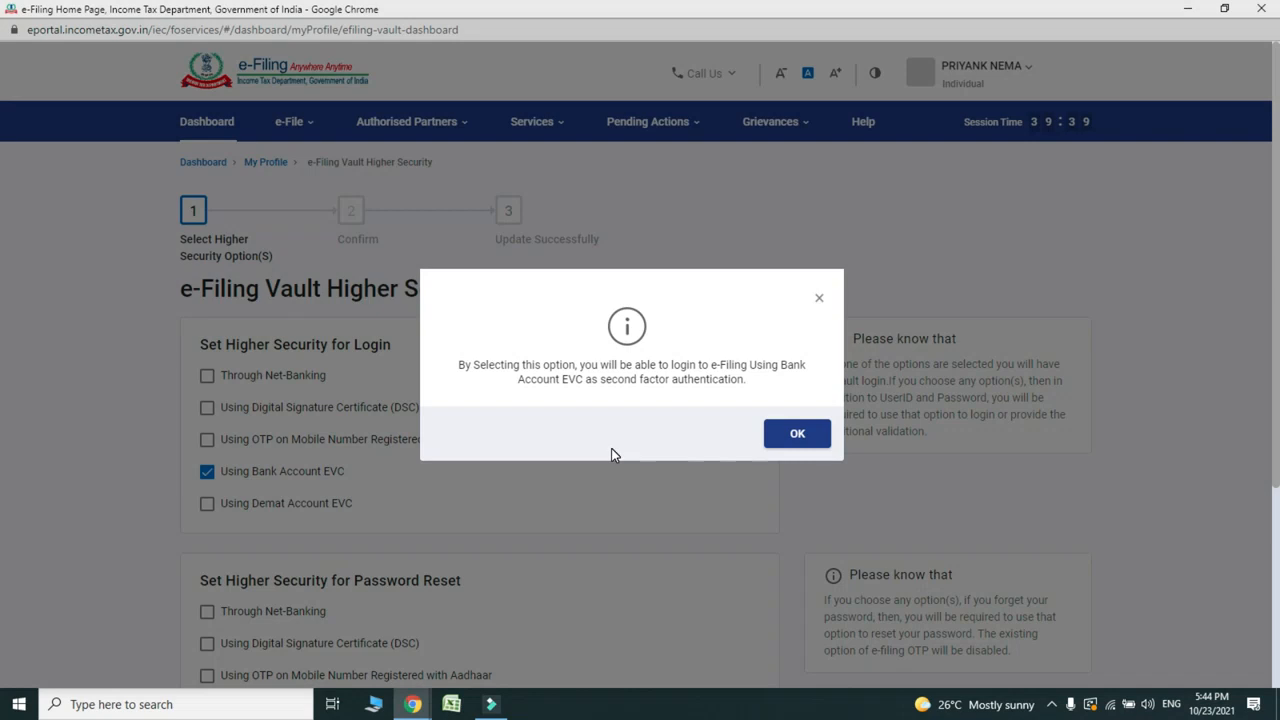
Step: Confirm the Bank Account EVC security update and log out of the portal
click(796, 436)
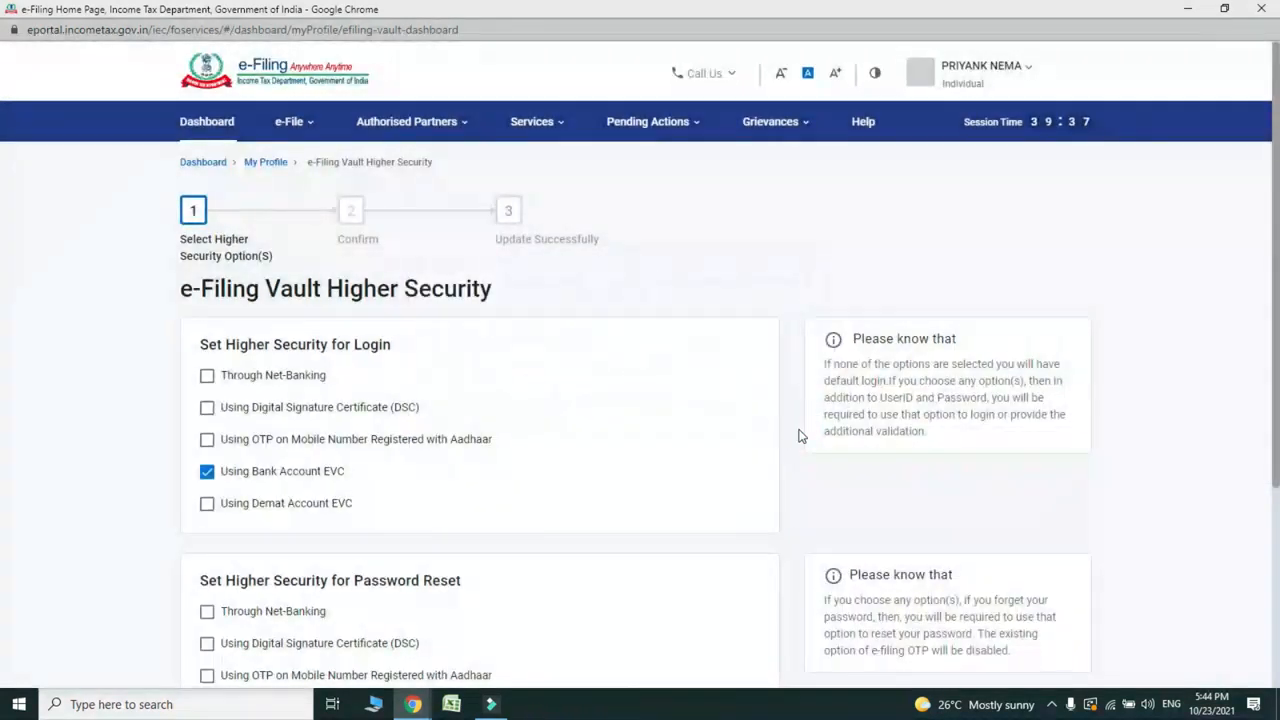
scroll(3, 312, down, 3)
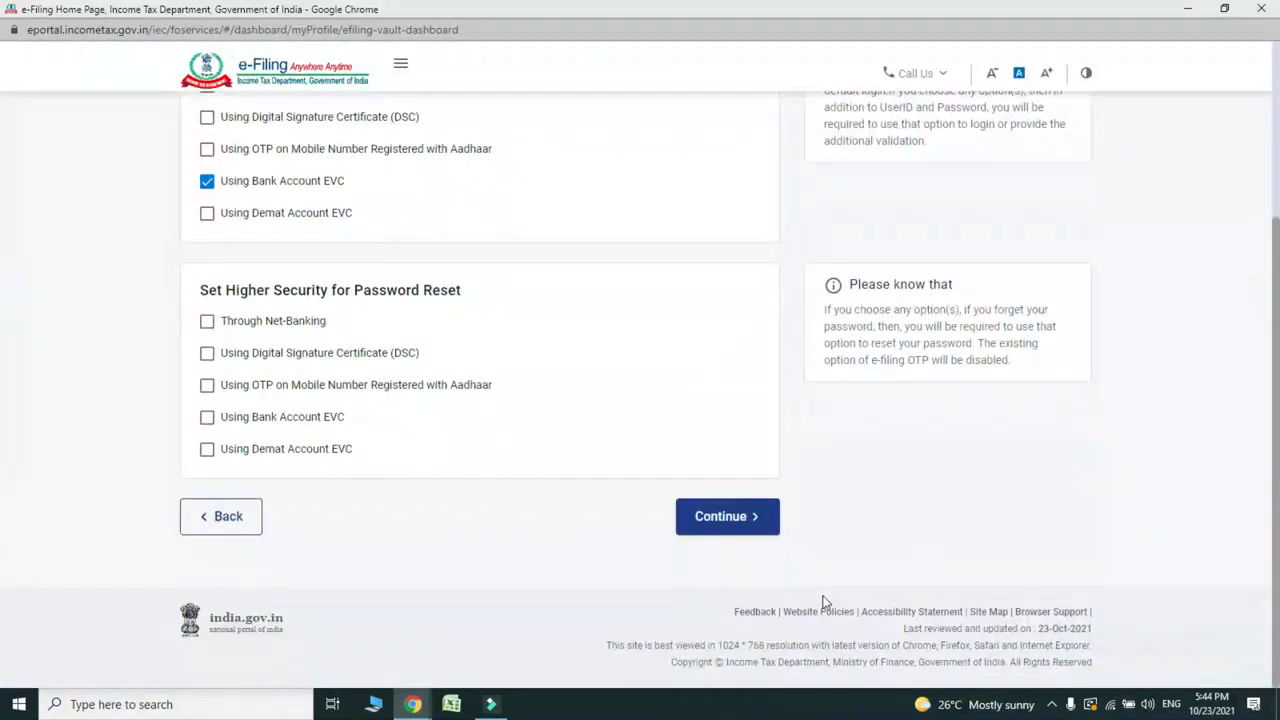
click(735, 530)
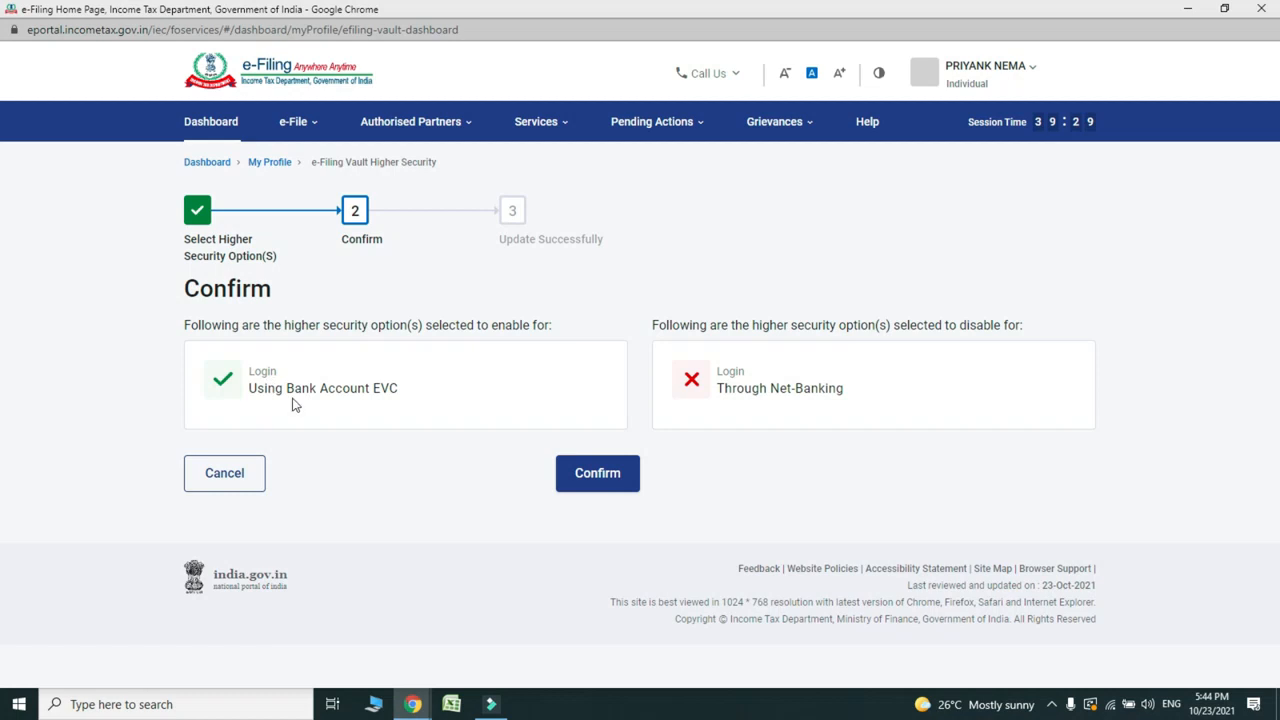
click(586, 480)
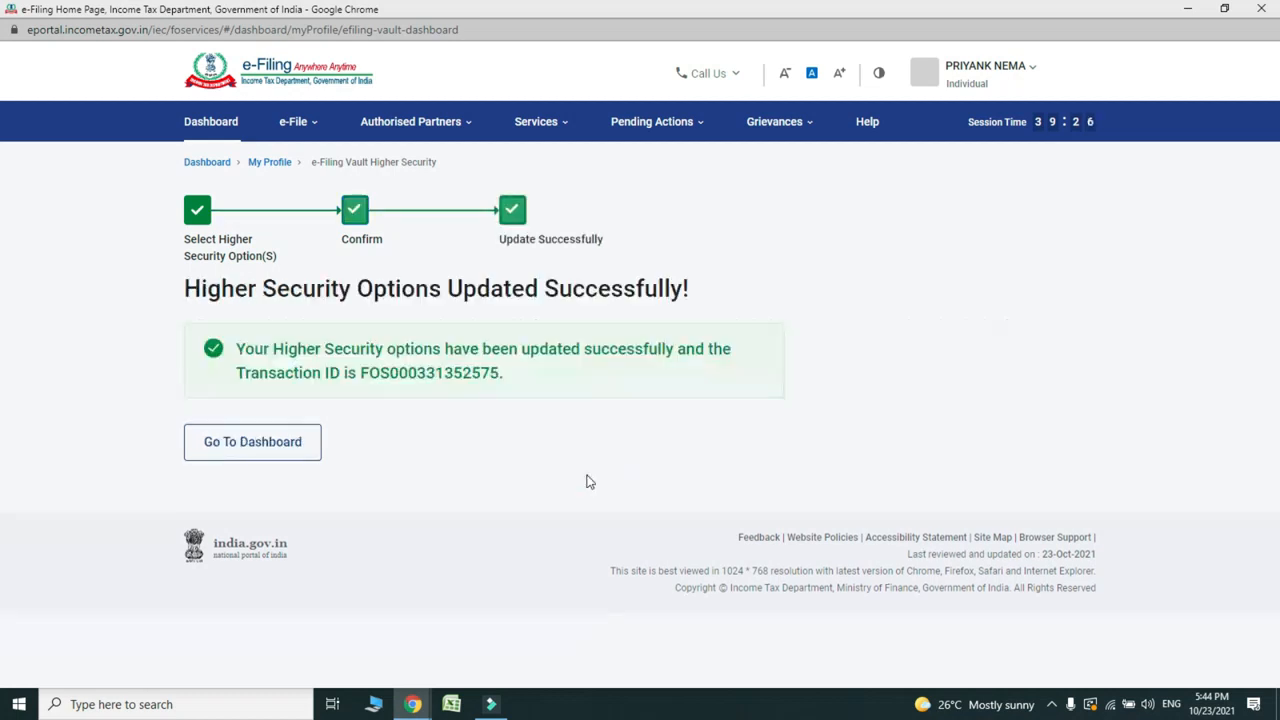
click(976, 72)
click(845, 186)
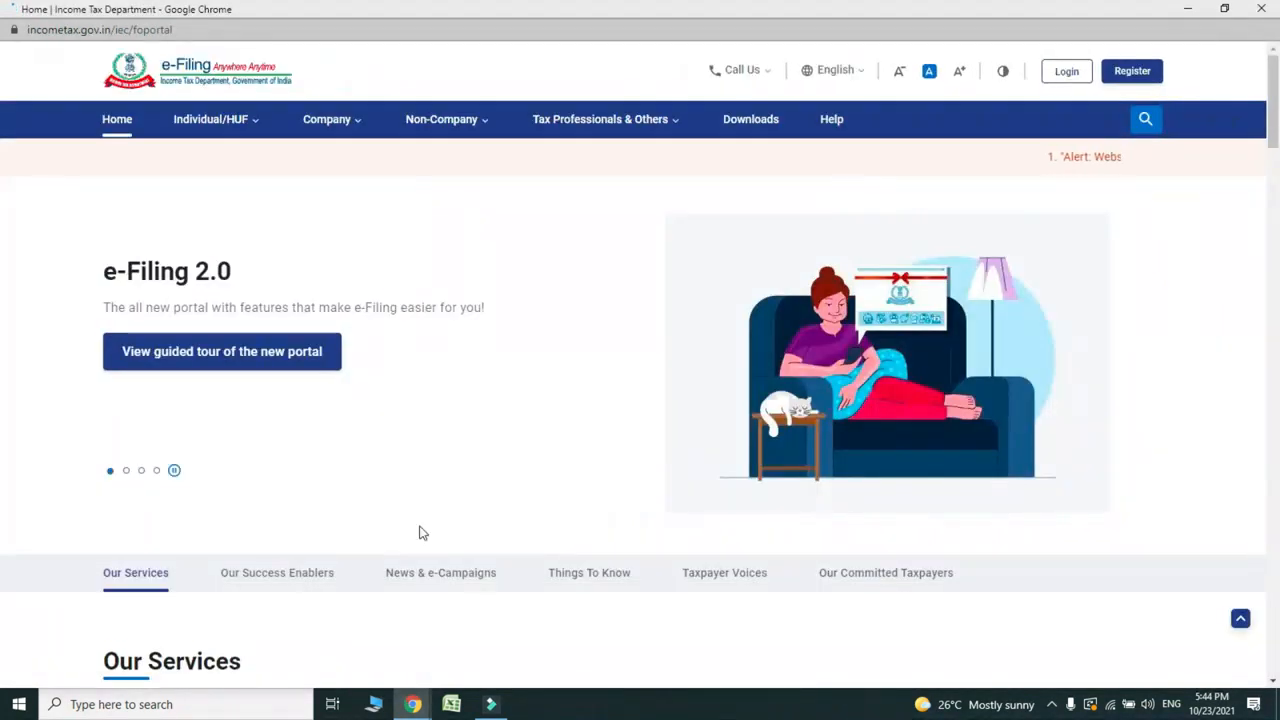
Step: Enter the user ID and confirm the secure access message
text(...)
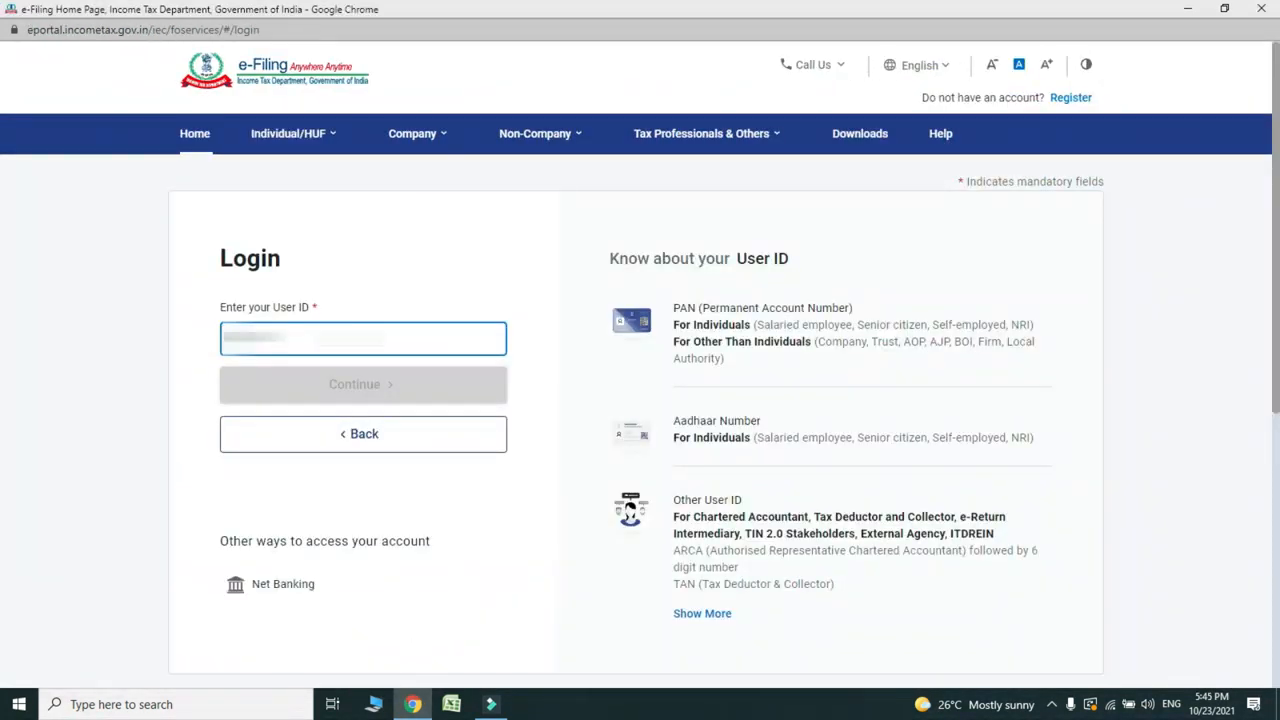
text(..)
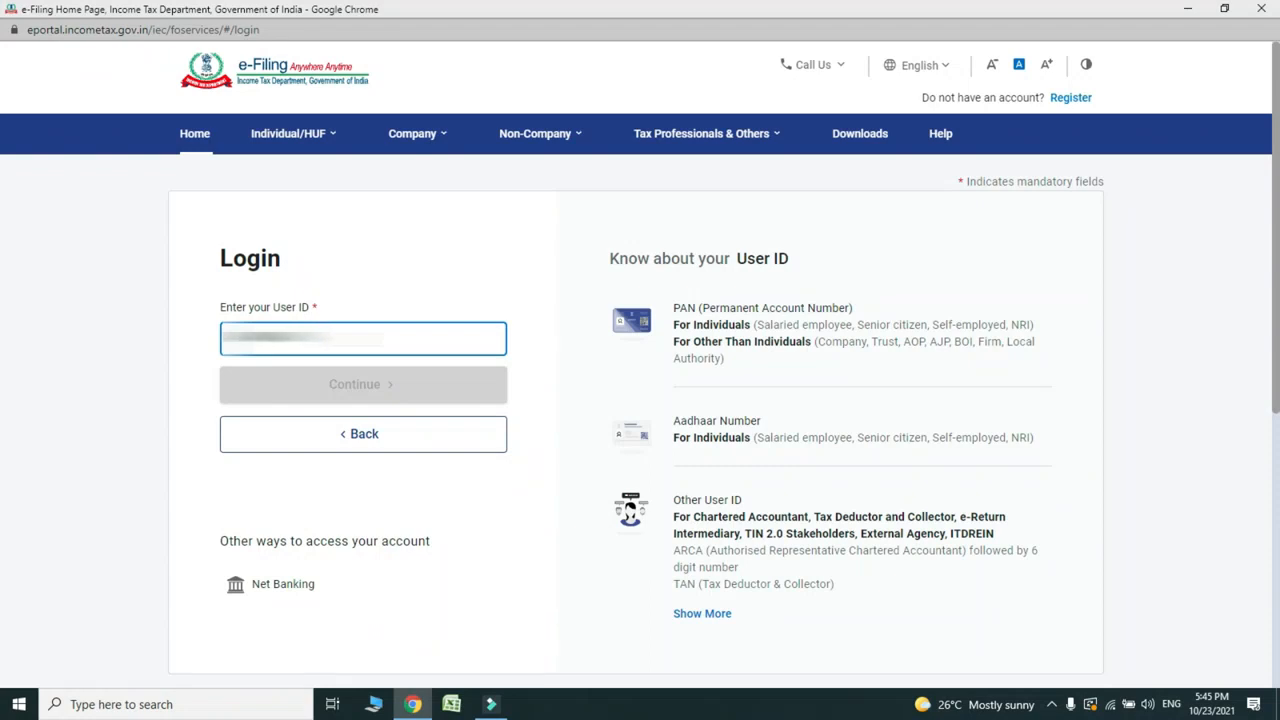
text(.)
click(334, 390)
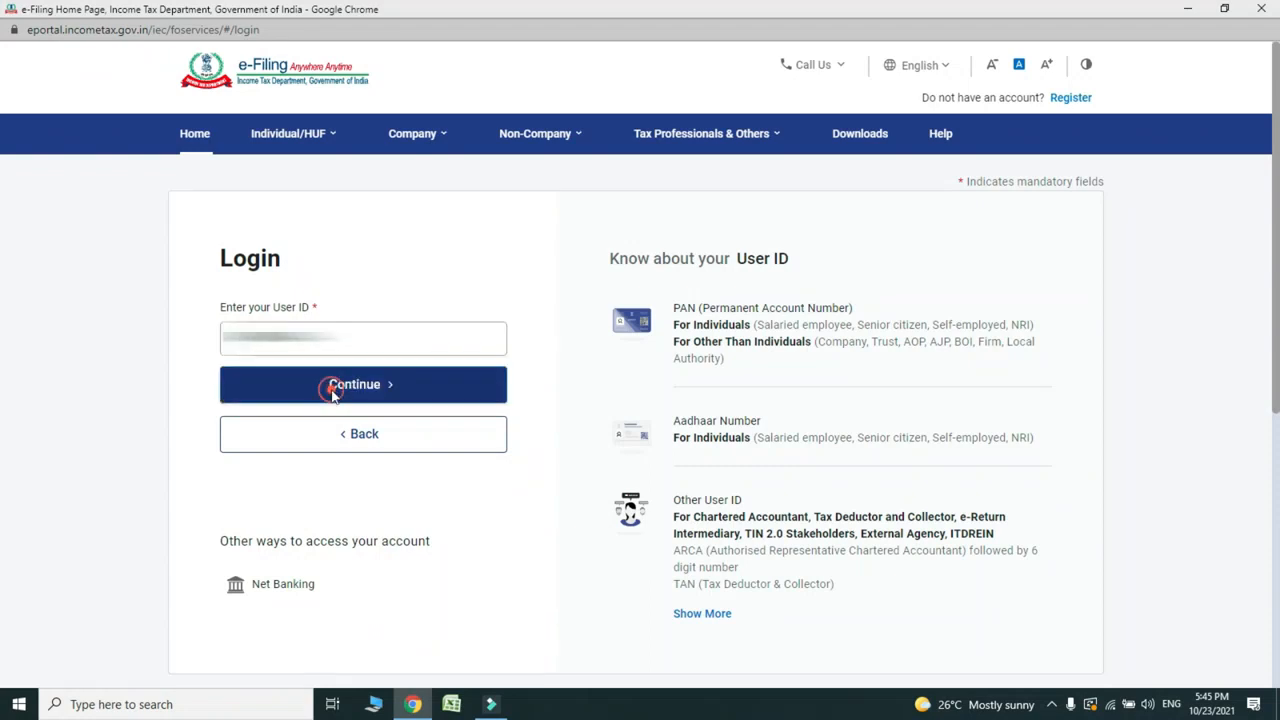
click(229, 408)
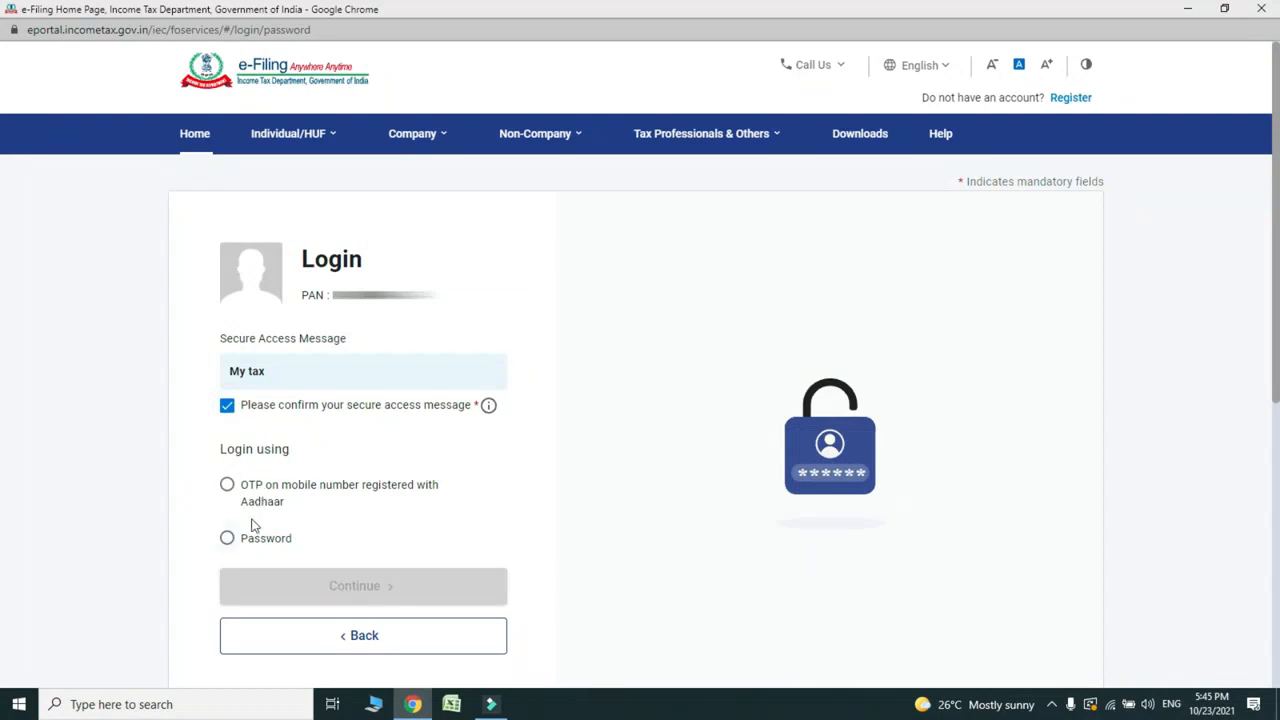
Step: Choose password login, enter the account password, and continue to verification
scroll(3, 245, down, 2)
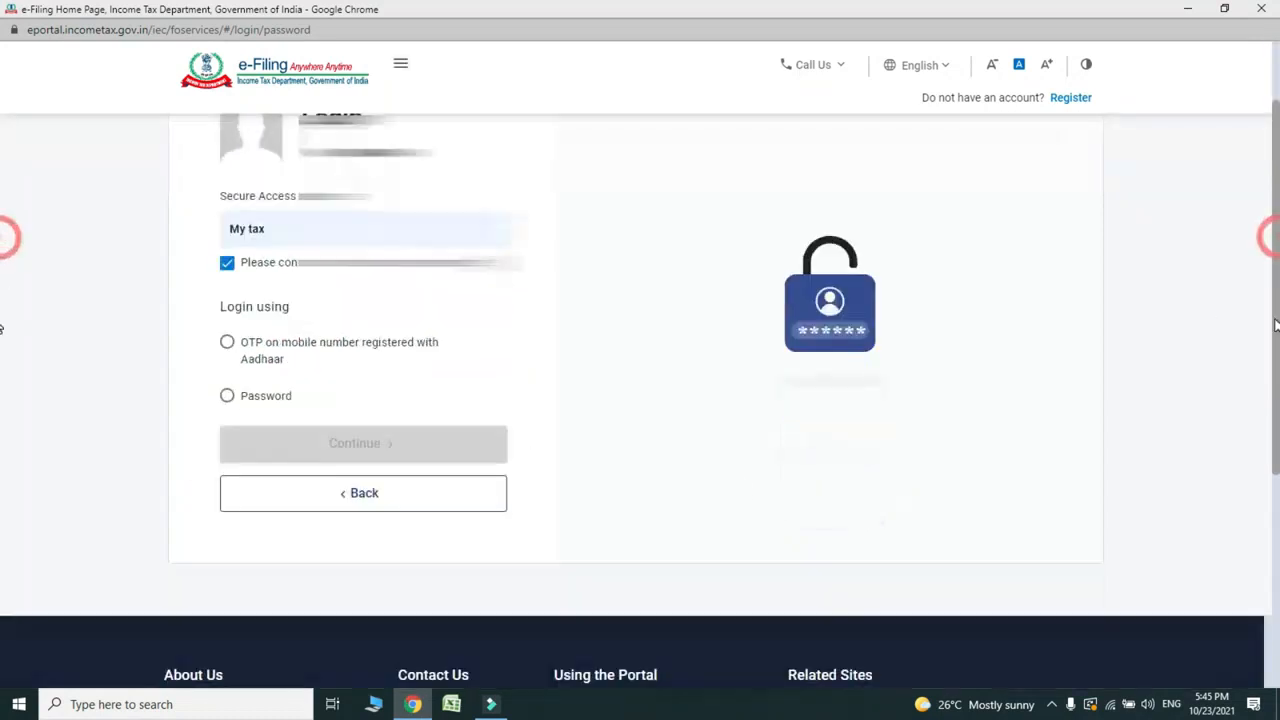
click(227, 398)
click(266, 500)
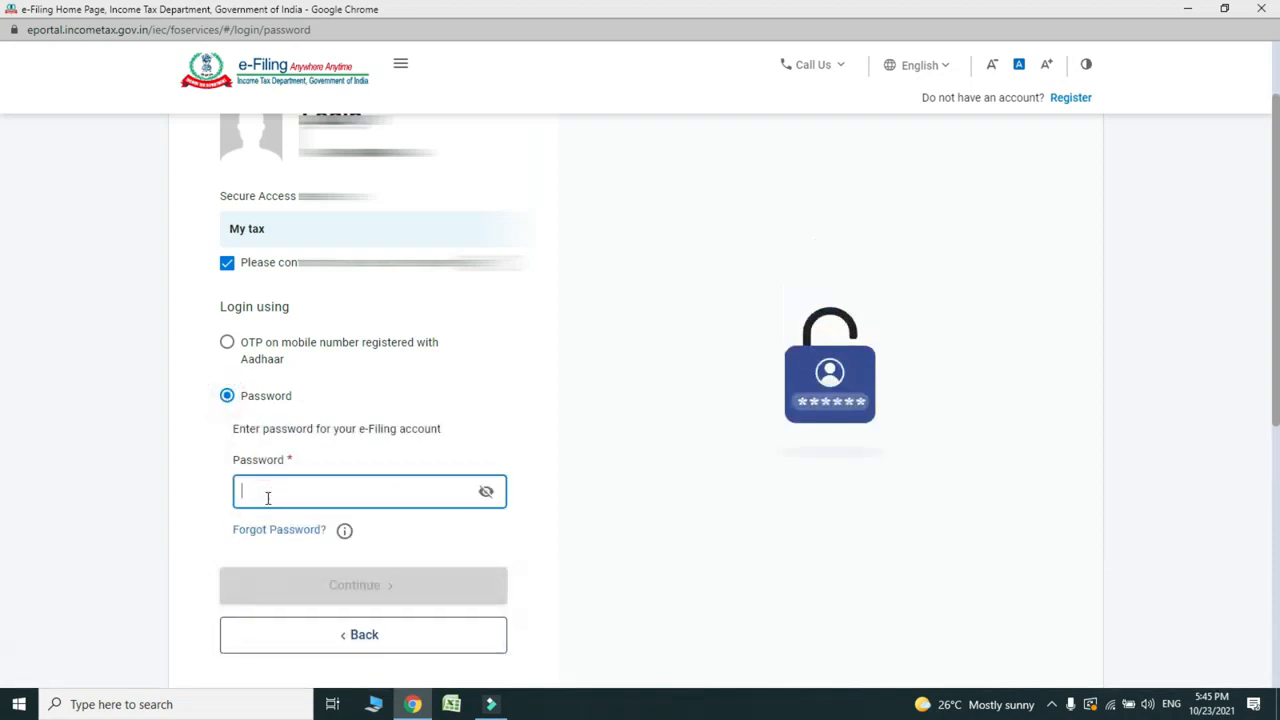
text(a)
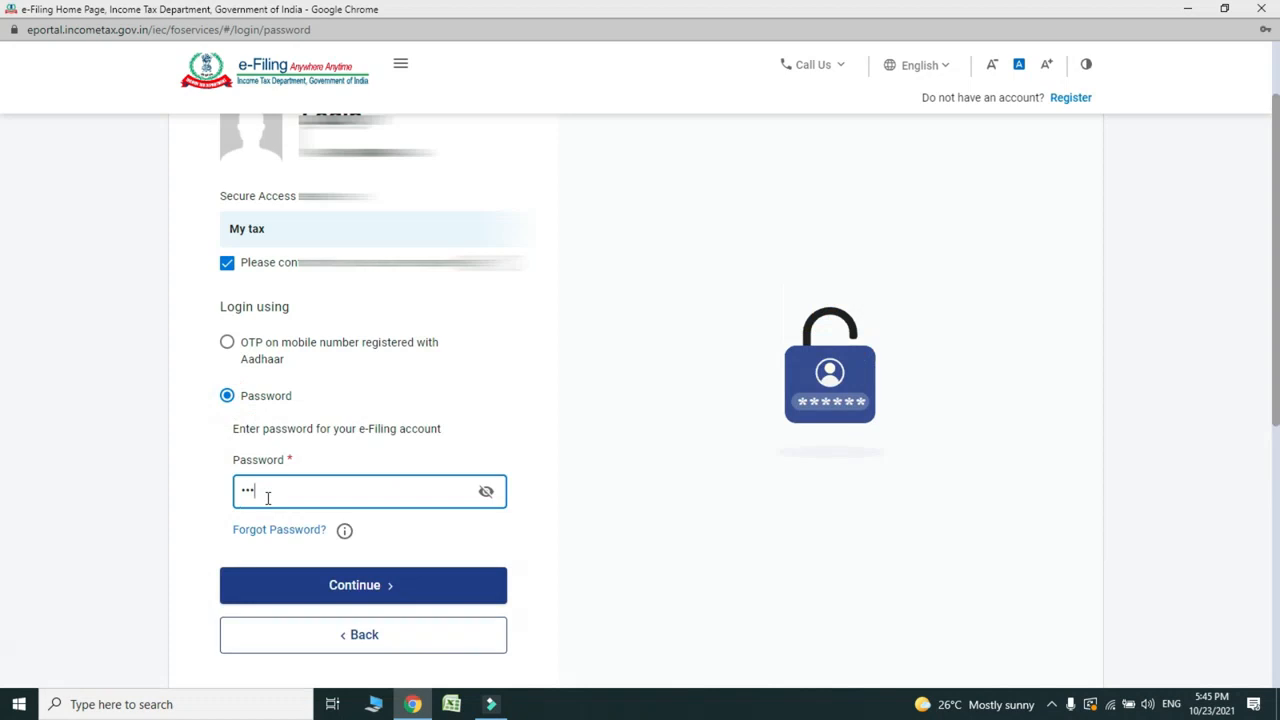
click(300, 584)
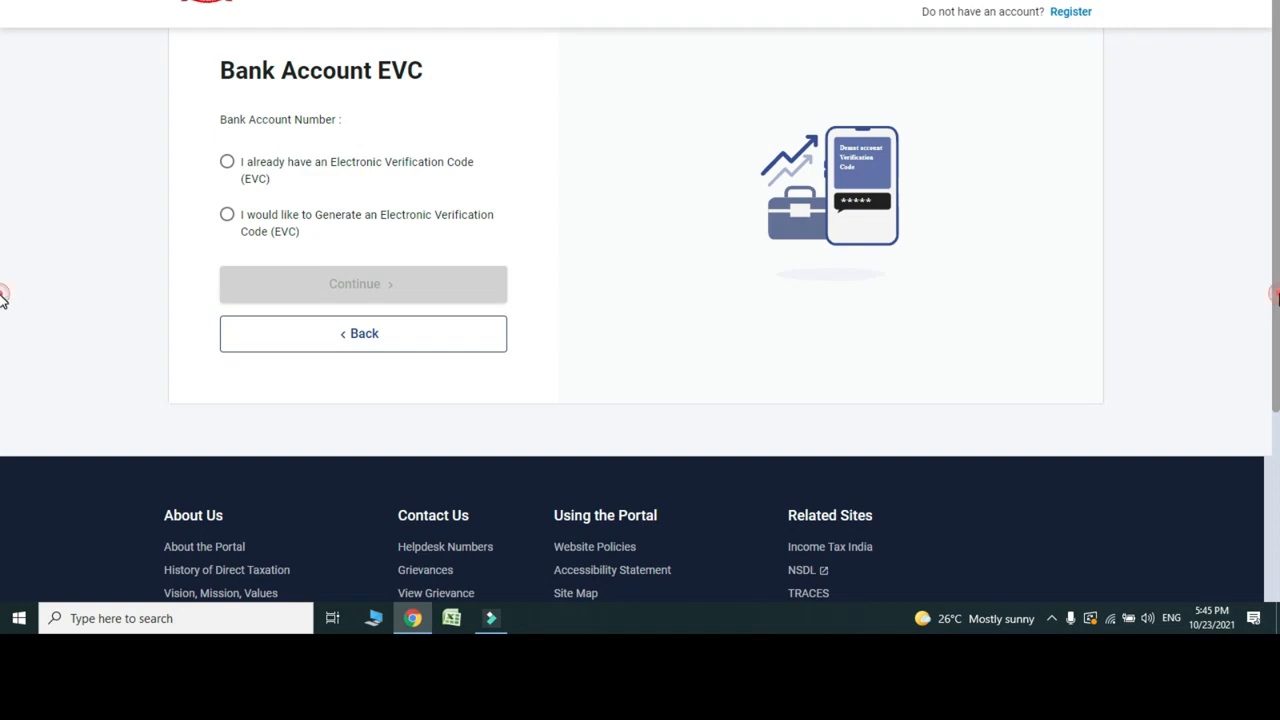
Step: Choose 'I would like to Generate an EVC' and continue
drag(1277, 382, 1278, 370)
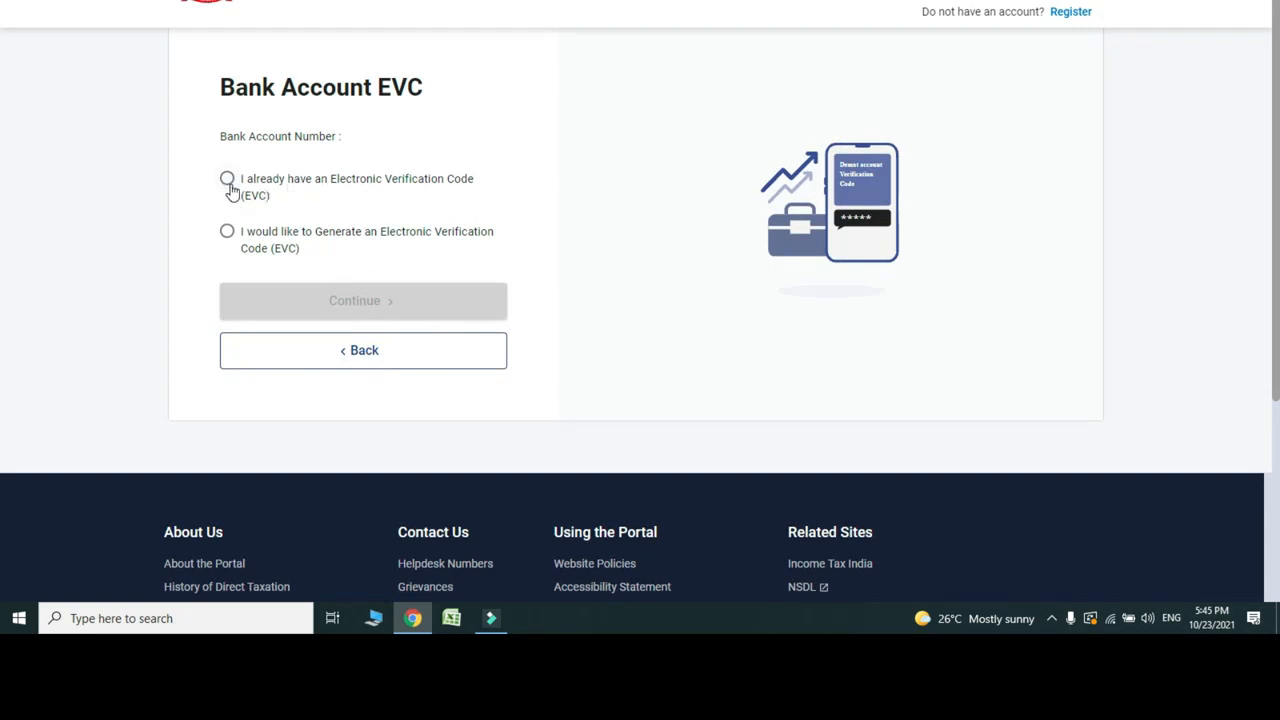
click(228, 233)
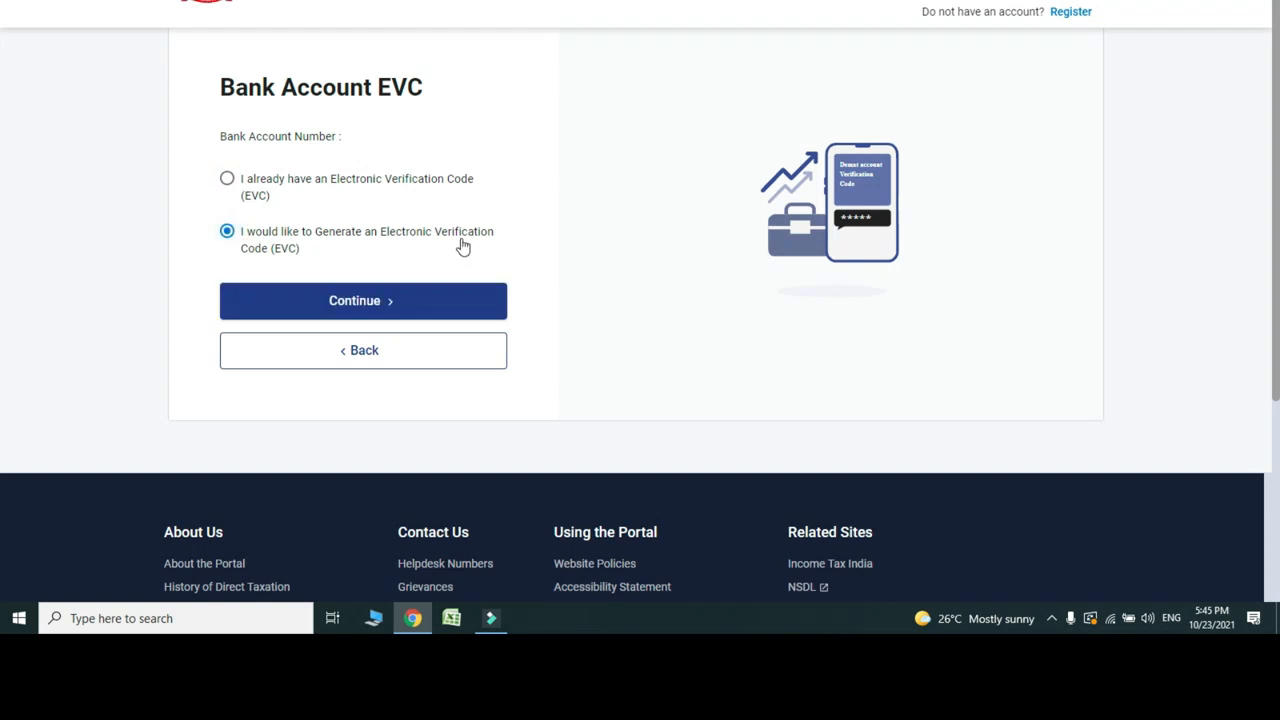
click(355, 311)
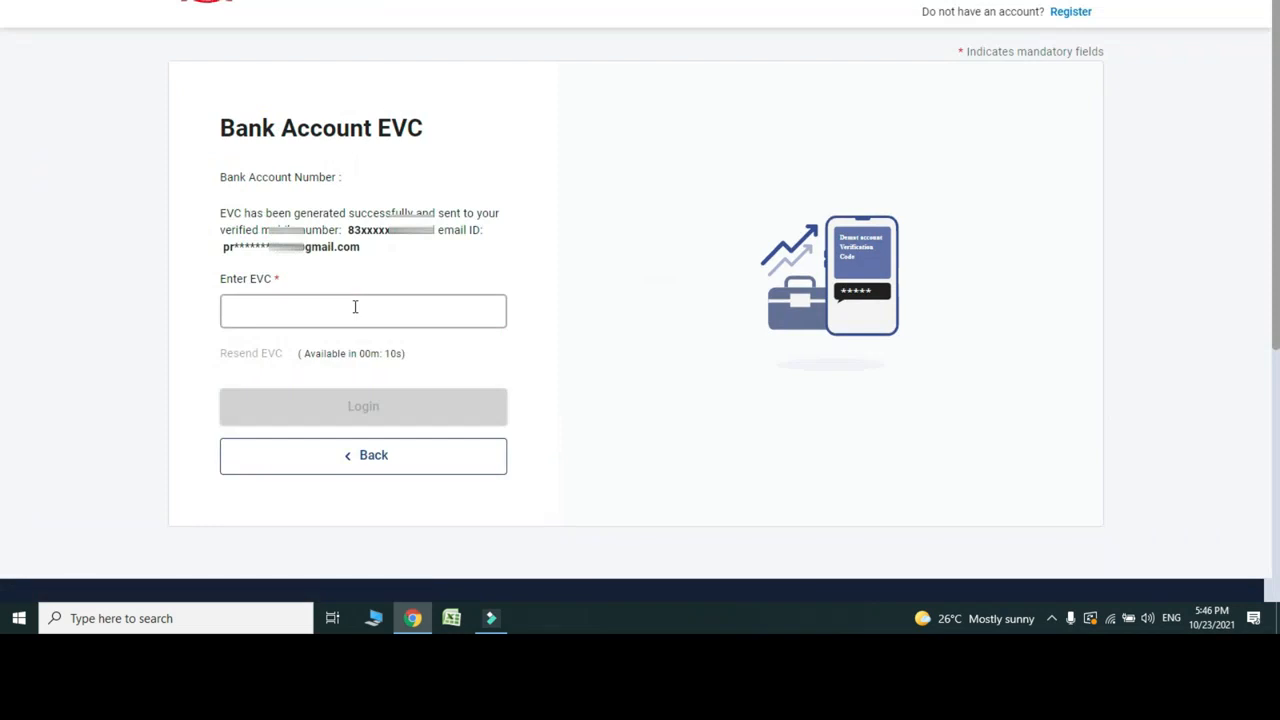
Step: Enter the received EVC and log in to the dashboard
click(312, 307)
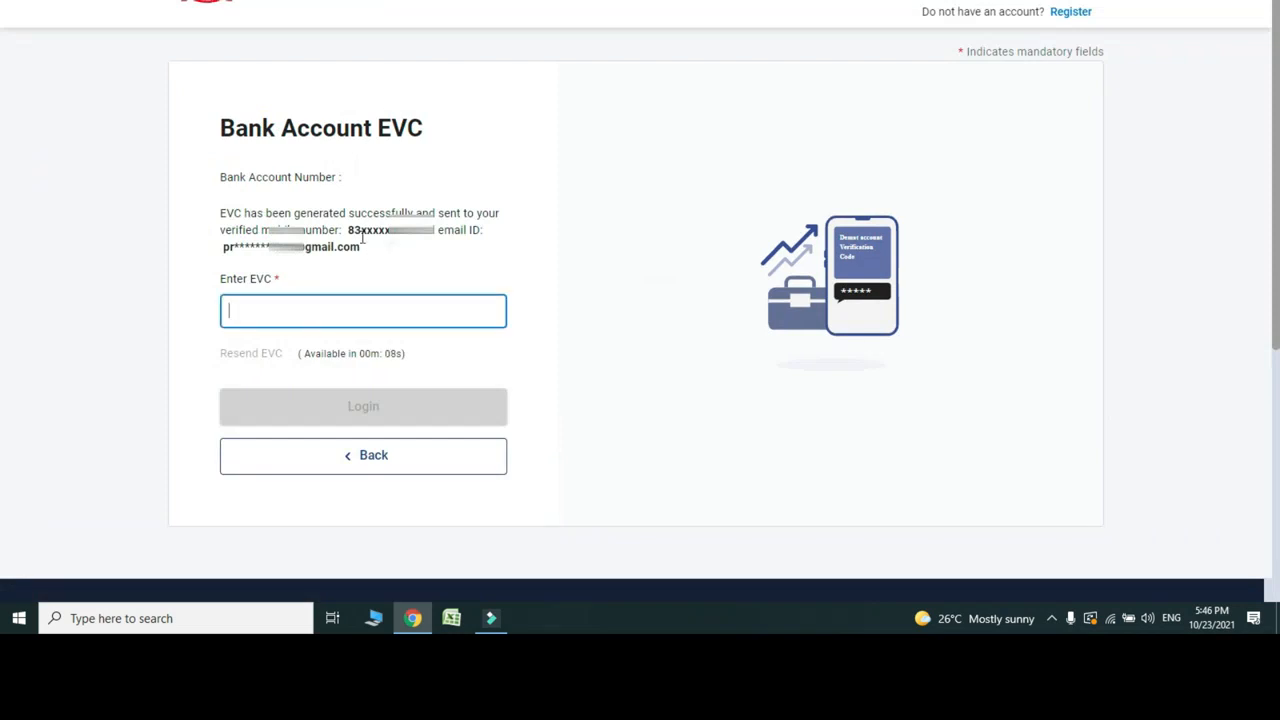
click(281, 310)
text(••••••••••)
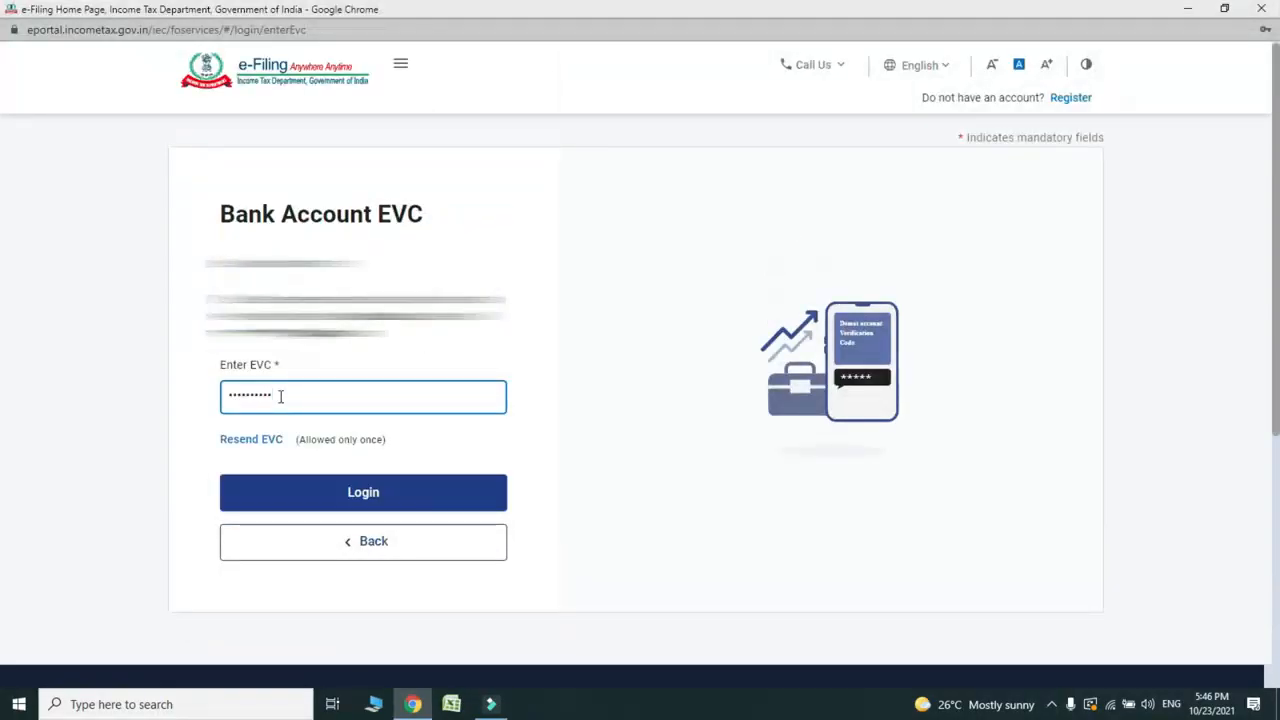
click(330, 508)
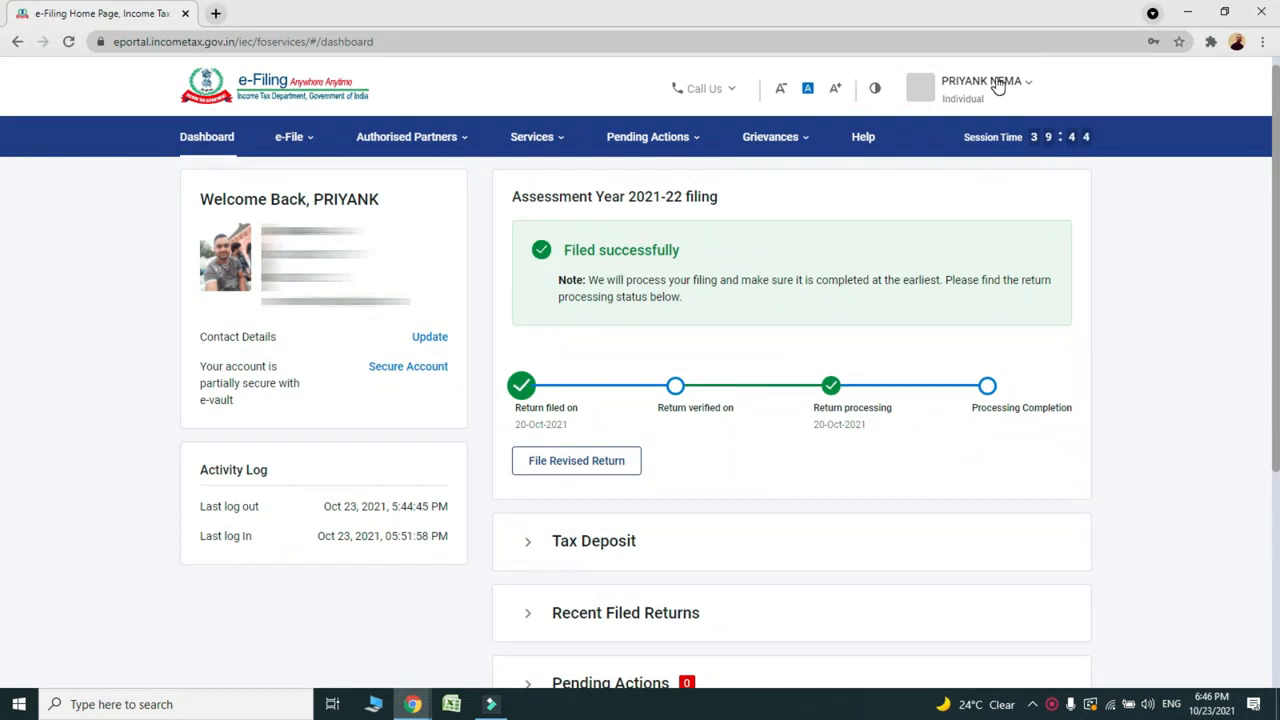
Step: Use Secure Account on the dashboard to reach the e-Filing Vault Higher Security page
click(408, 366)
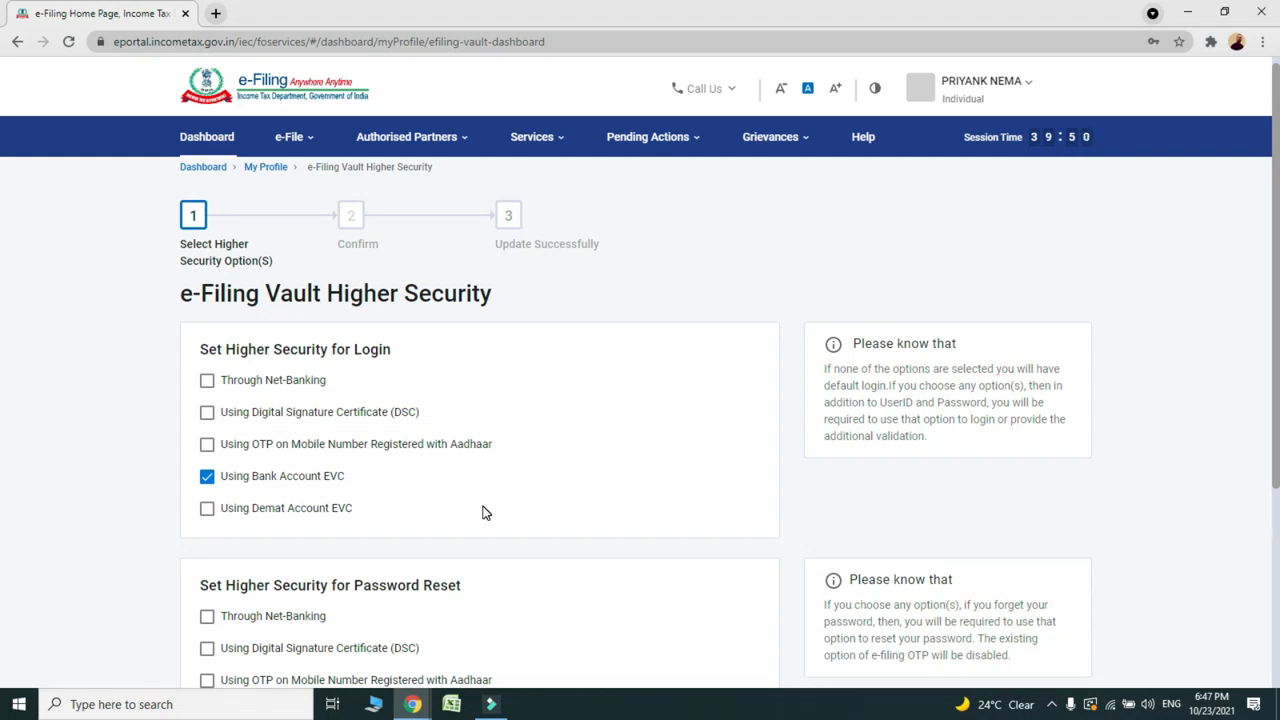
scroll(483, 512, up, 1)
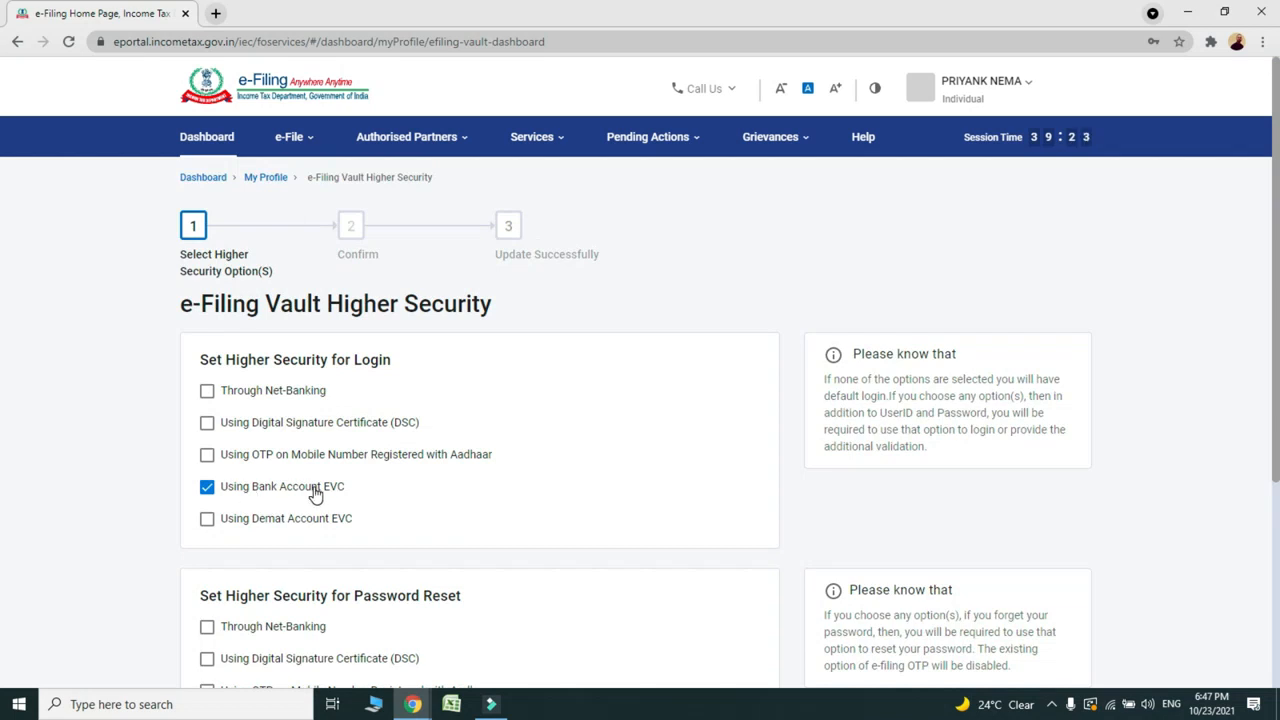
Step: Tick 'Using OTP on Mobile Number Registered with Aadhaar' and request a new Aadhaar OTP
click(207, 457)
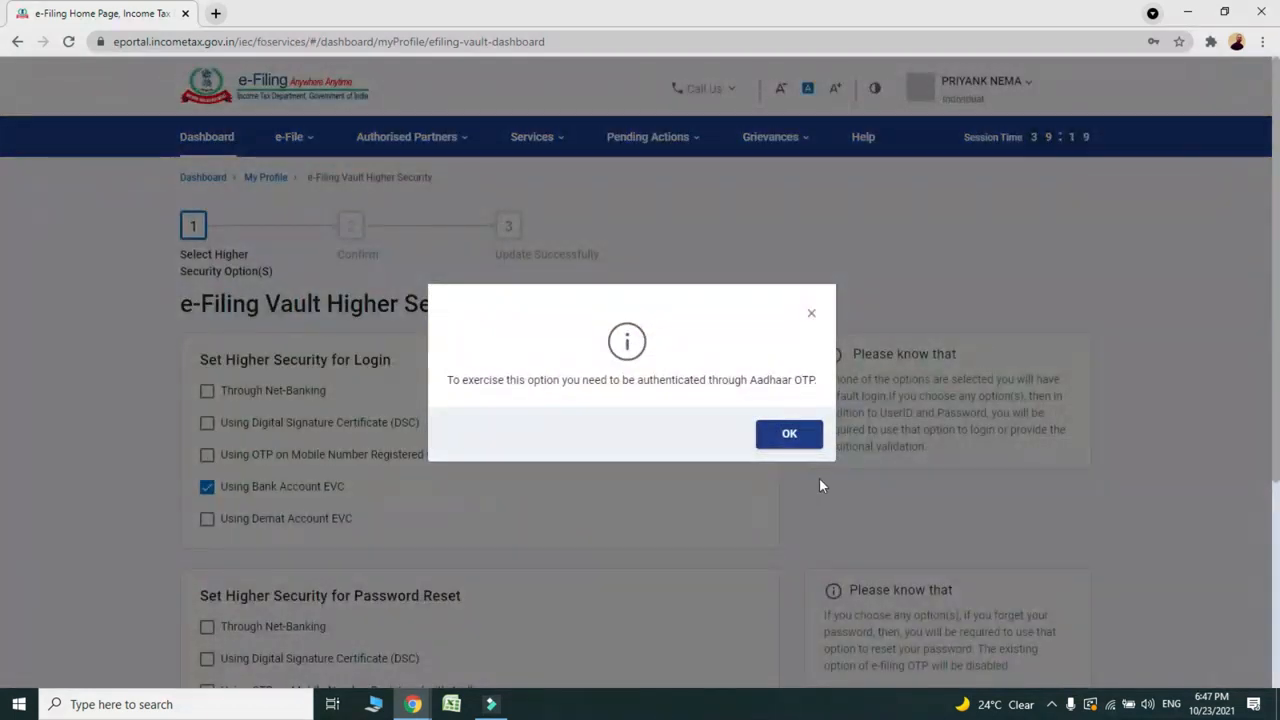
click(786, 433)
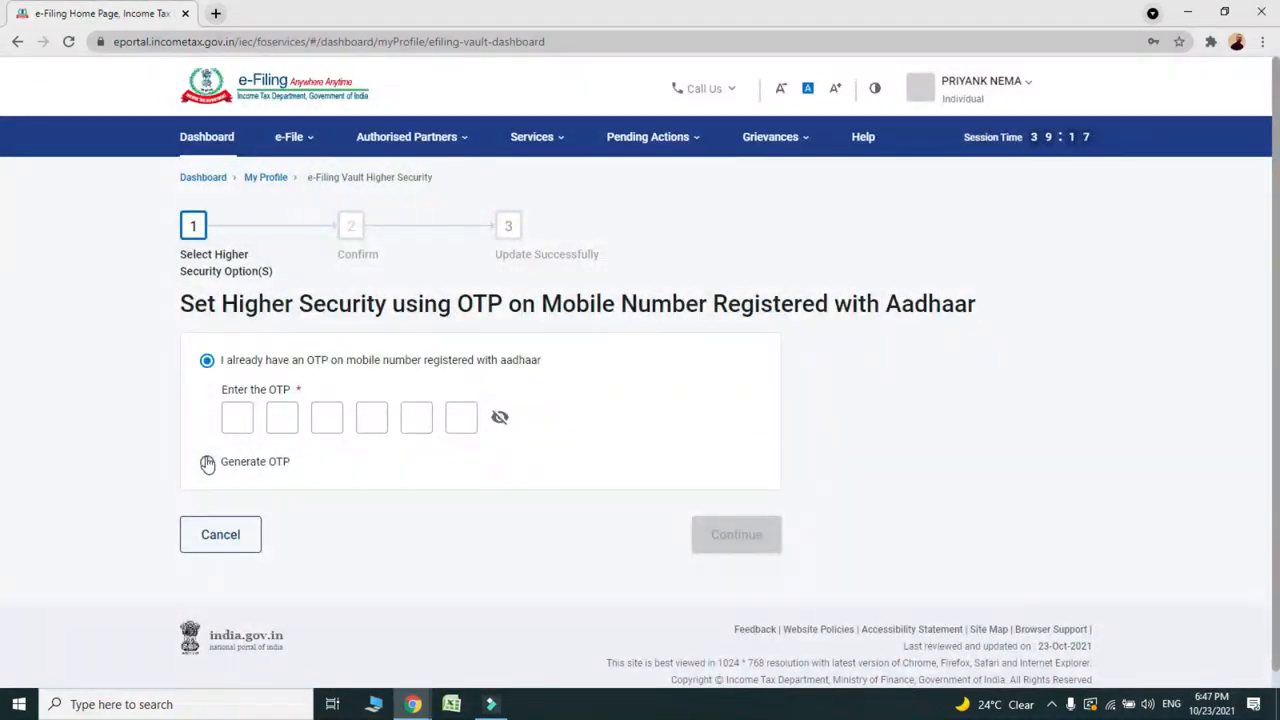
click(207, 462)
click(728, 469)
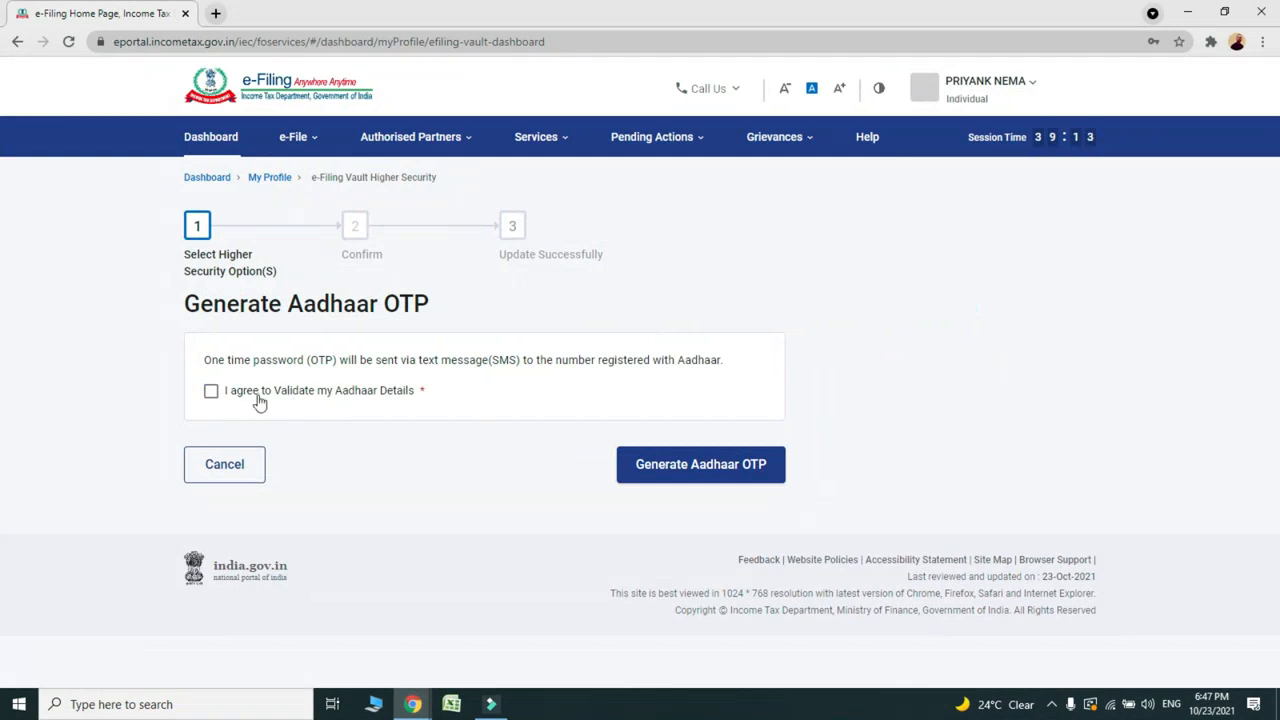
click(211, 391)
click(703, 482)
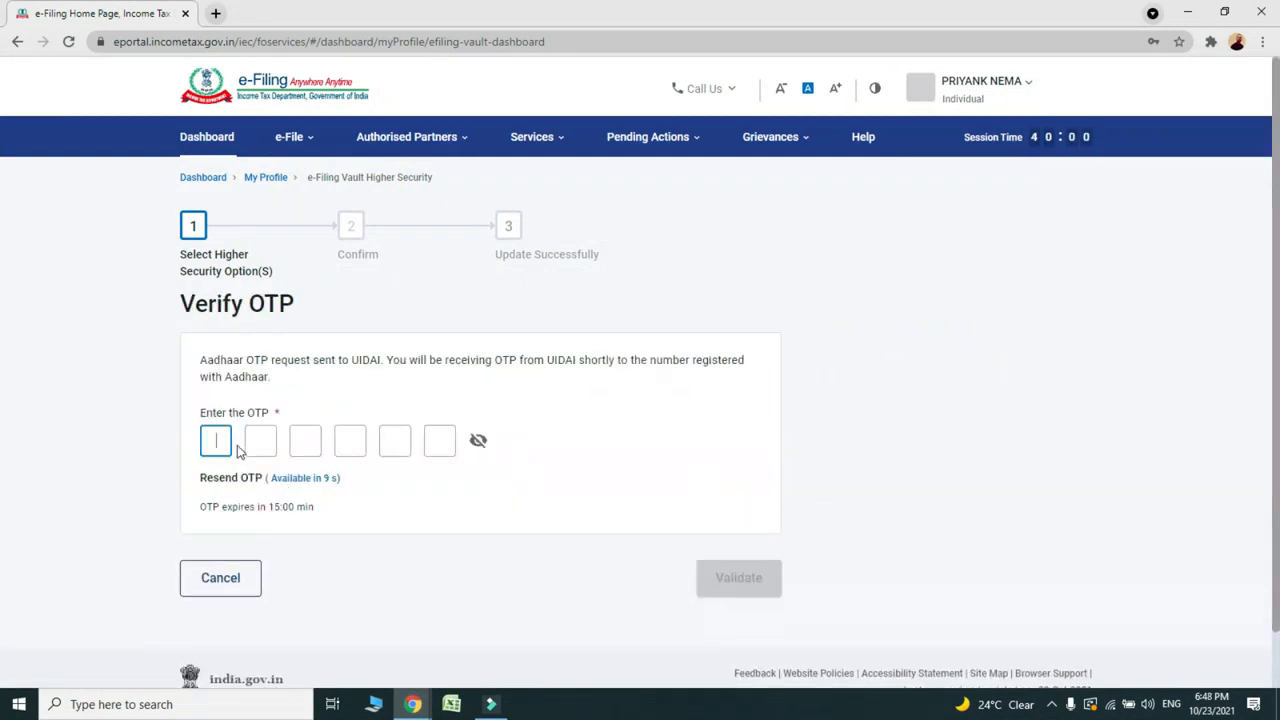
Step: Paste the six-digit Aadhaar OTP, validate it, and dismiss the success message
click(219, 436)
key(ctrl+v)
click(516, 515)
click(757, 594)
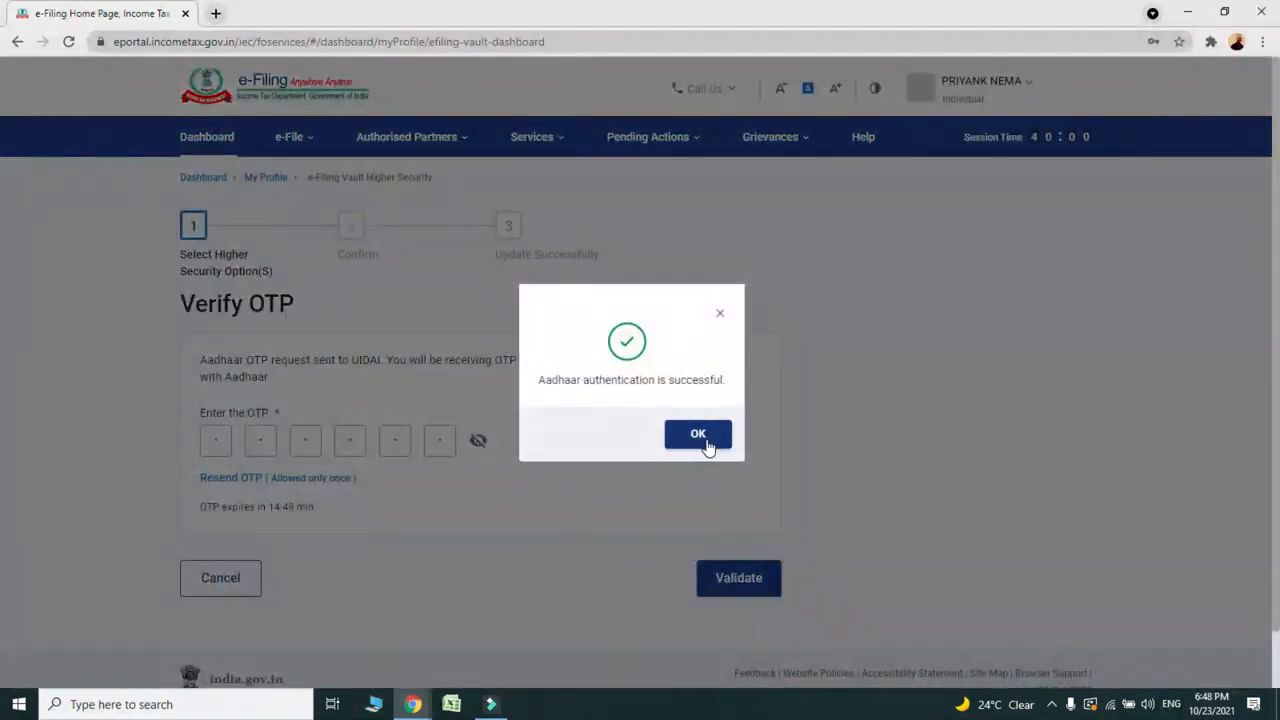
click(702, 438)
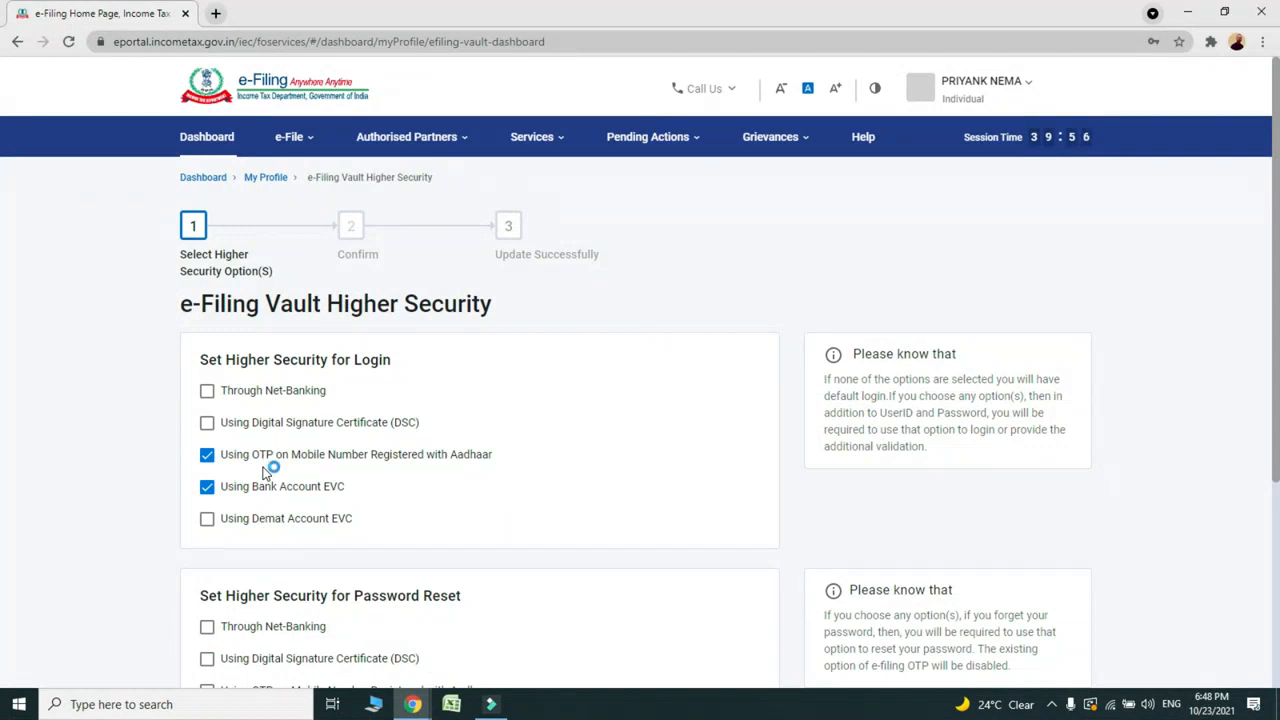
Step: Tick Through Net-Banking alongside Aadhaar OTP, confirm the security update, and log out
click(208, 393)
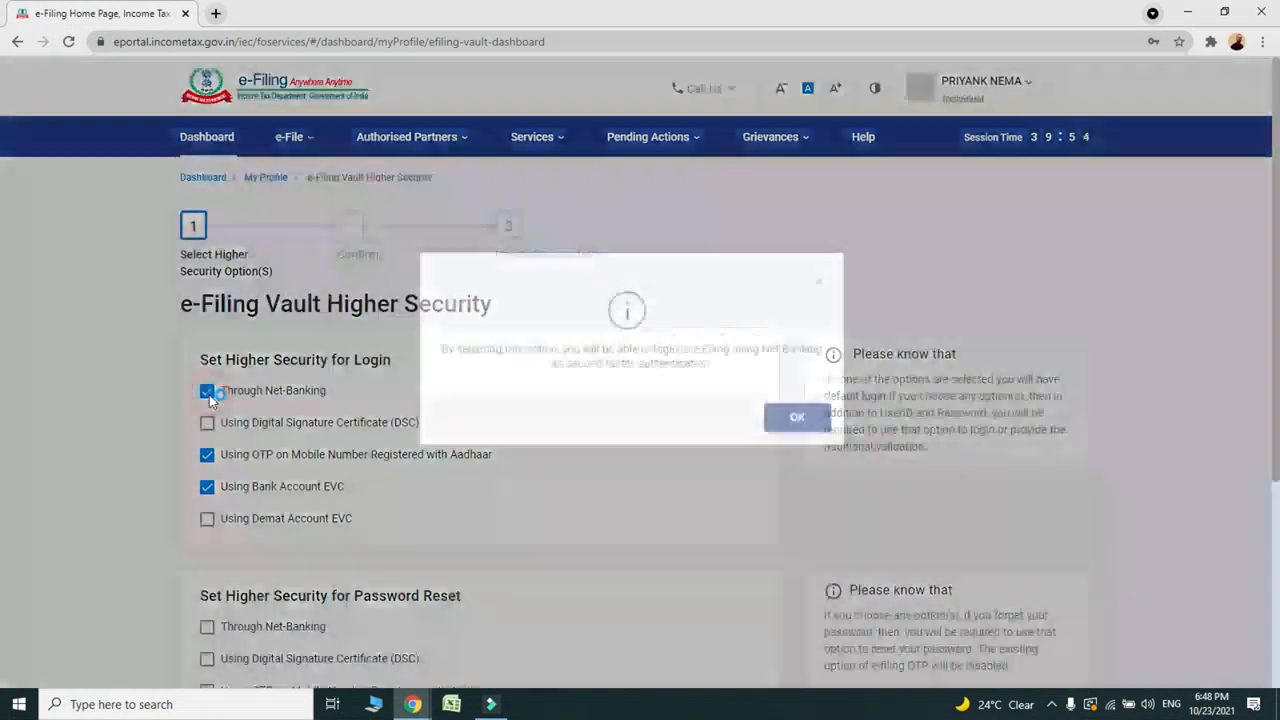
click(799, 446)
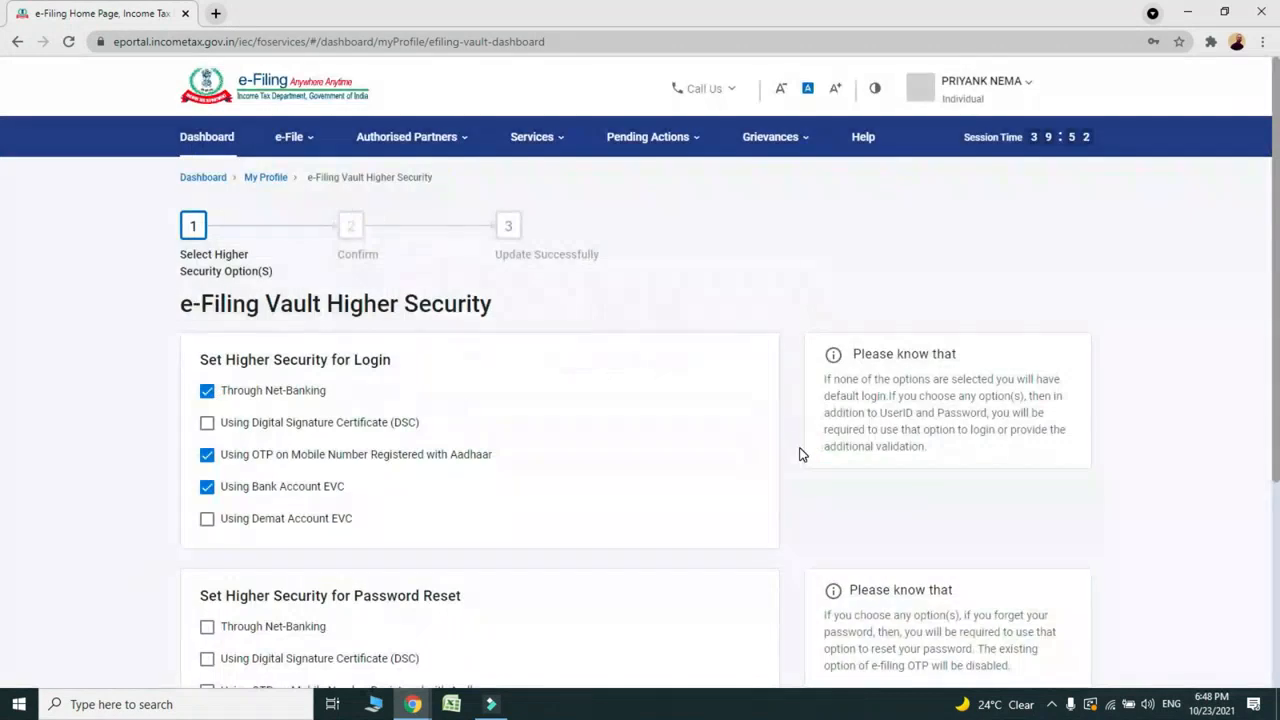
scroll(3, 330, down, 1)
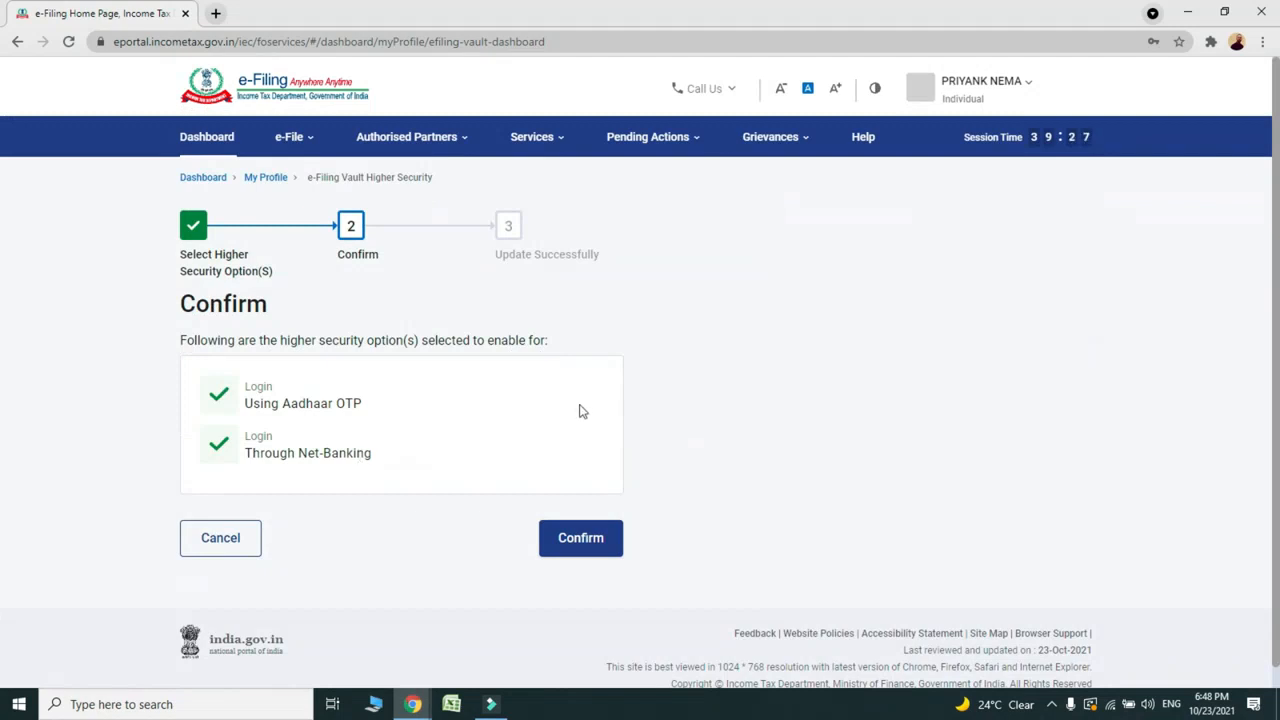
click(590, 539)
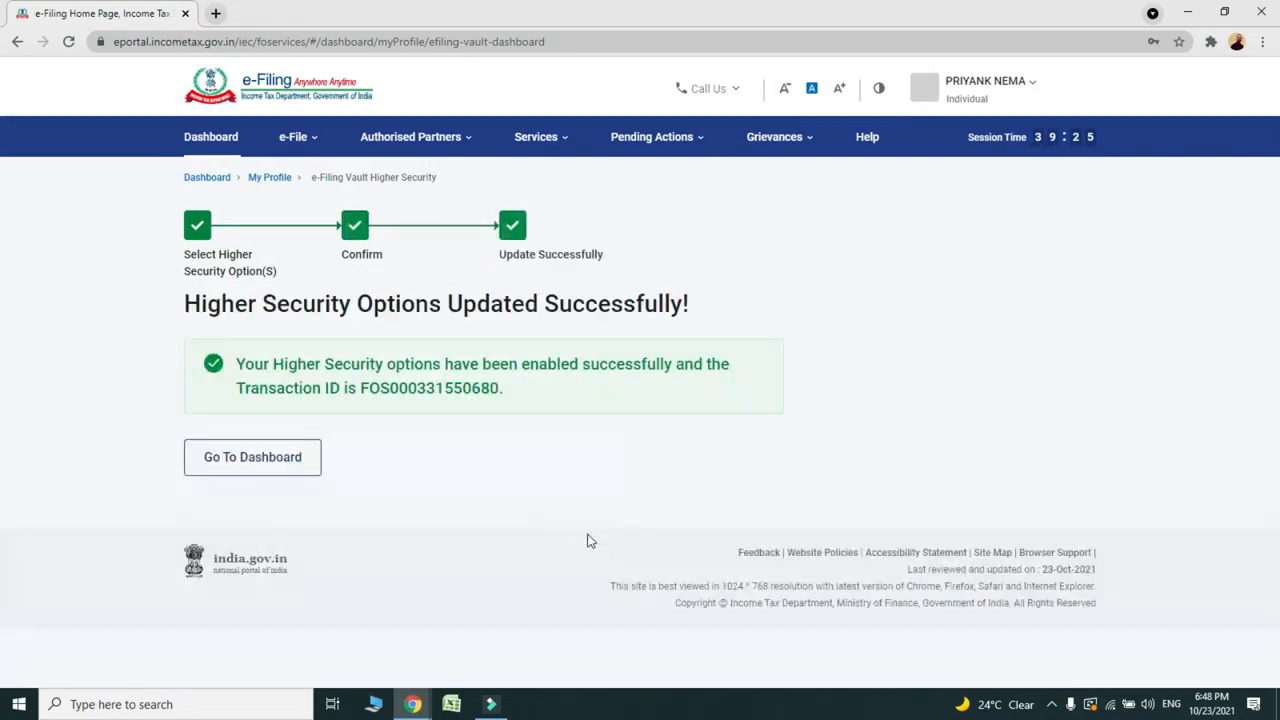
click(988, 83)
click(845, 200)
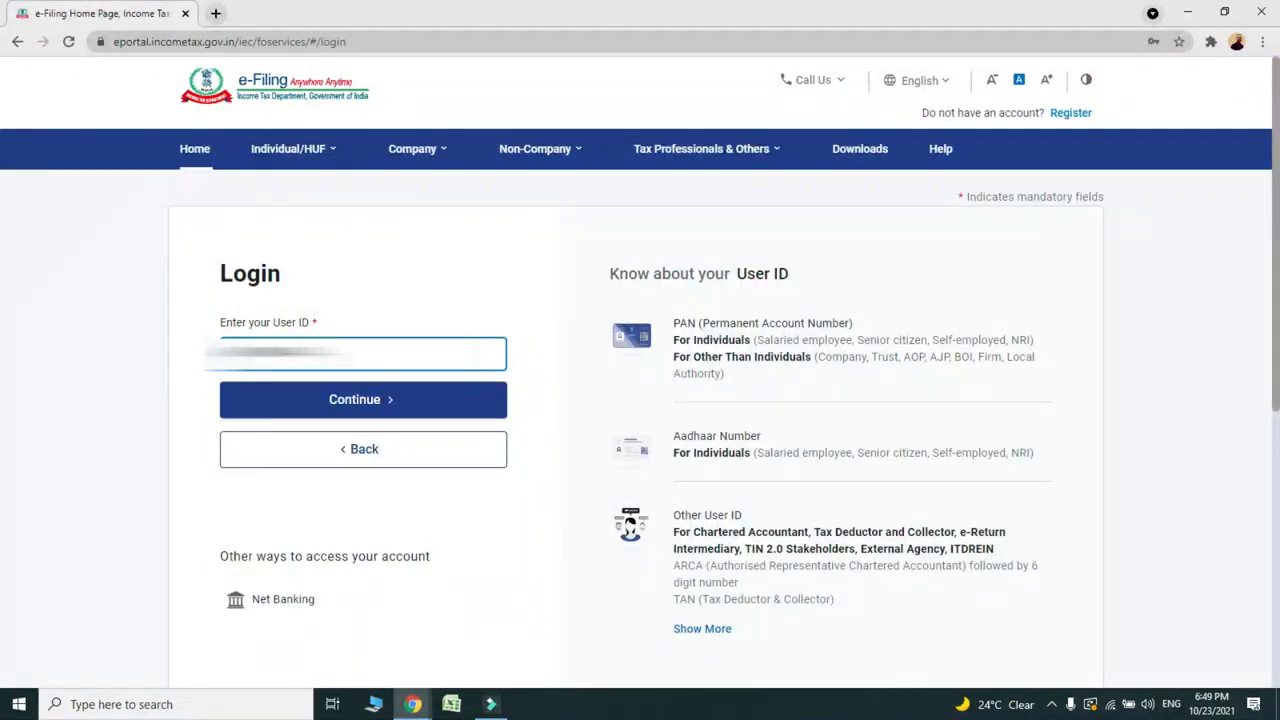
Step: Submit the user ID, choose password login, and paste the account password to continue
click(323, 402)
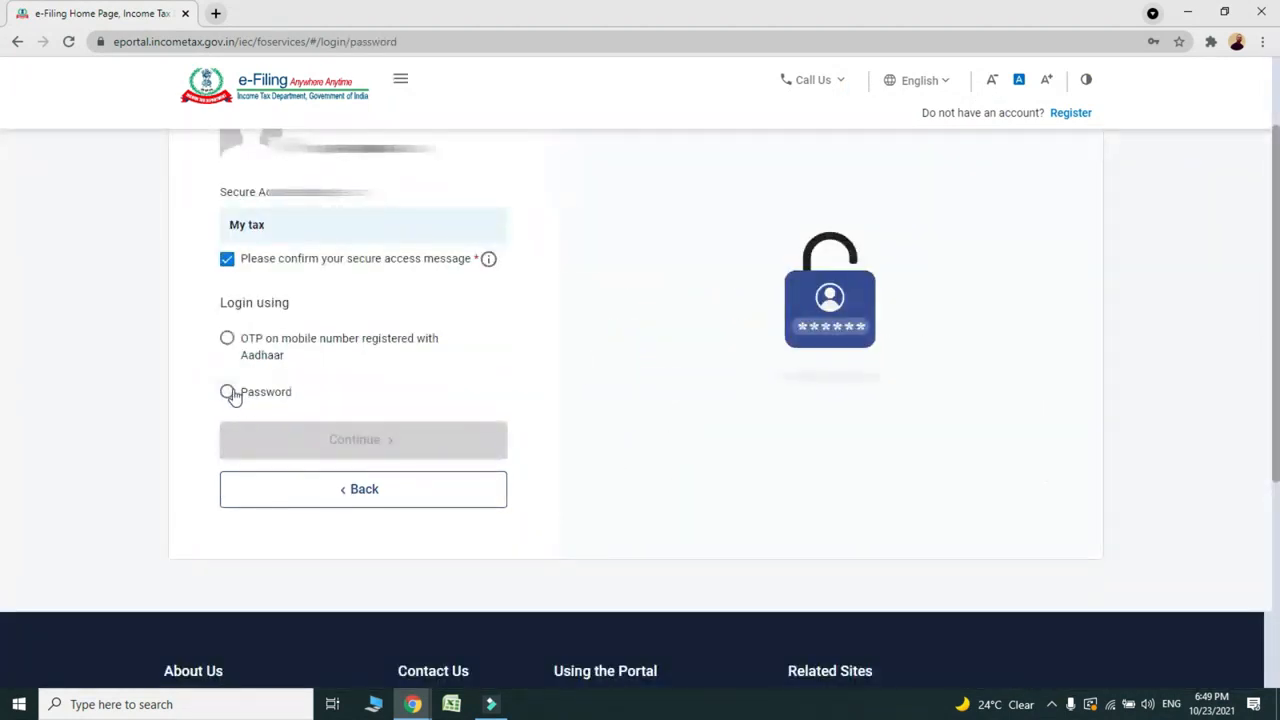
click(228, 393)
click(294, 489)
key(ctrl+v)
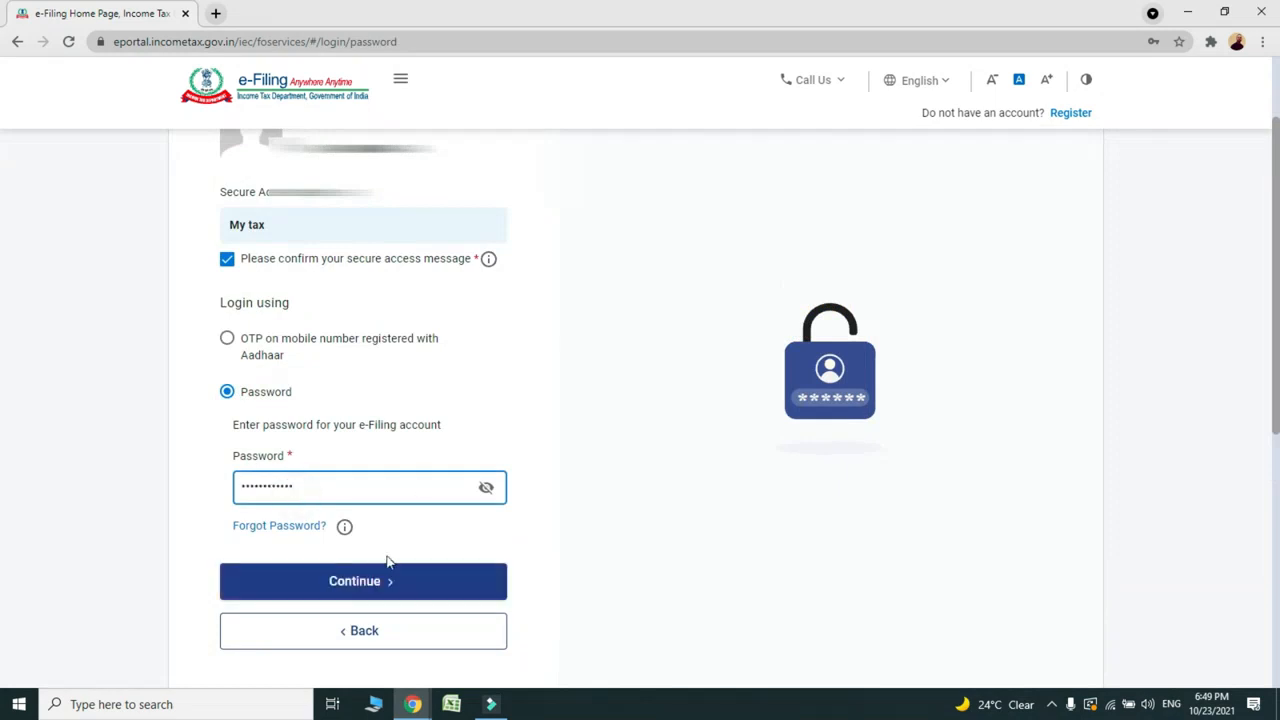
click(307, 582)
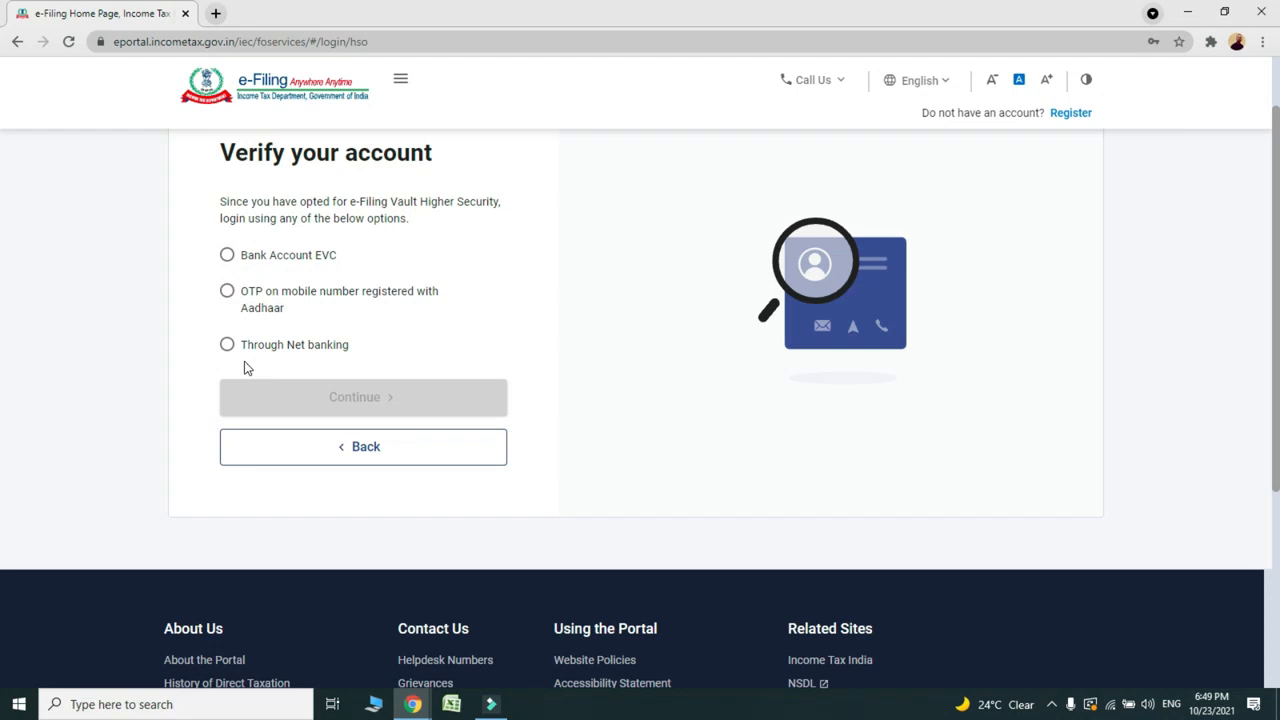
Step: Review the Verify your account options: Bank Account EVC, Aadhaar OTP and Net banking
scroll(248, 368, up, 2)
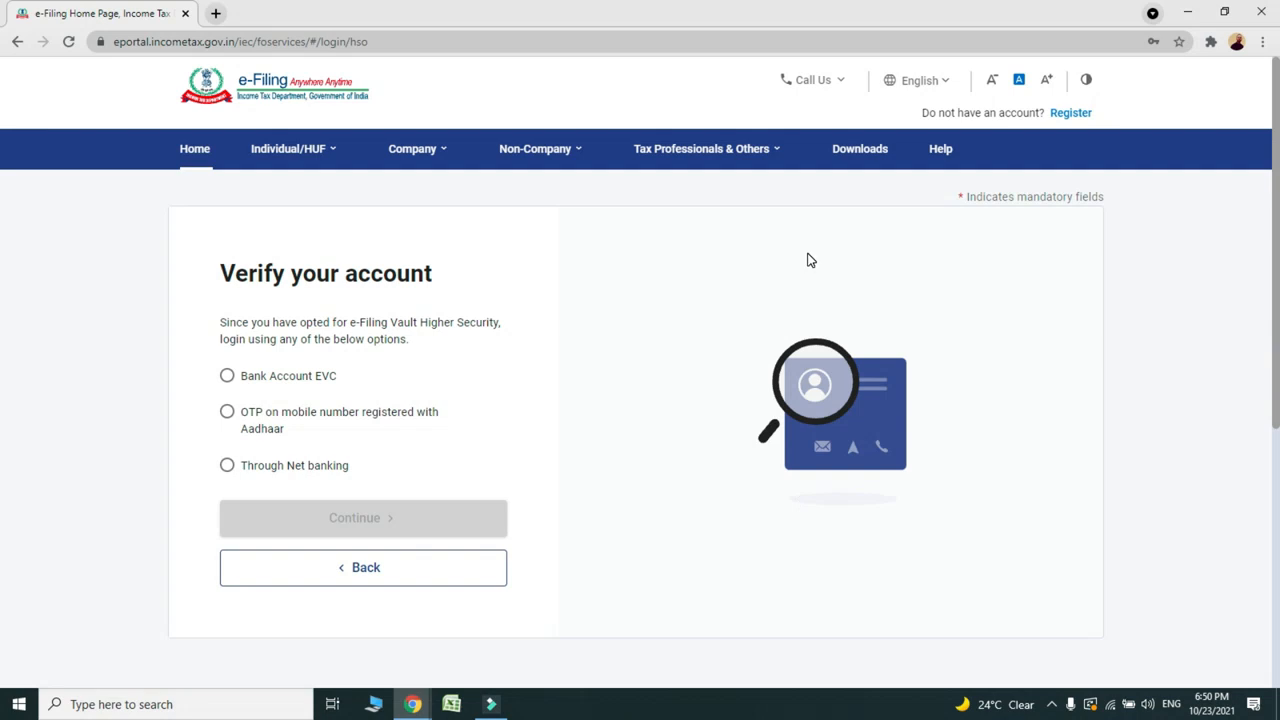
mouse_move(277, 140)
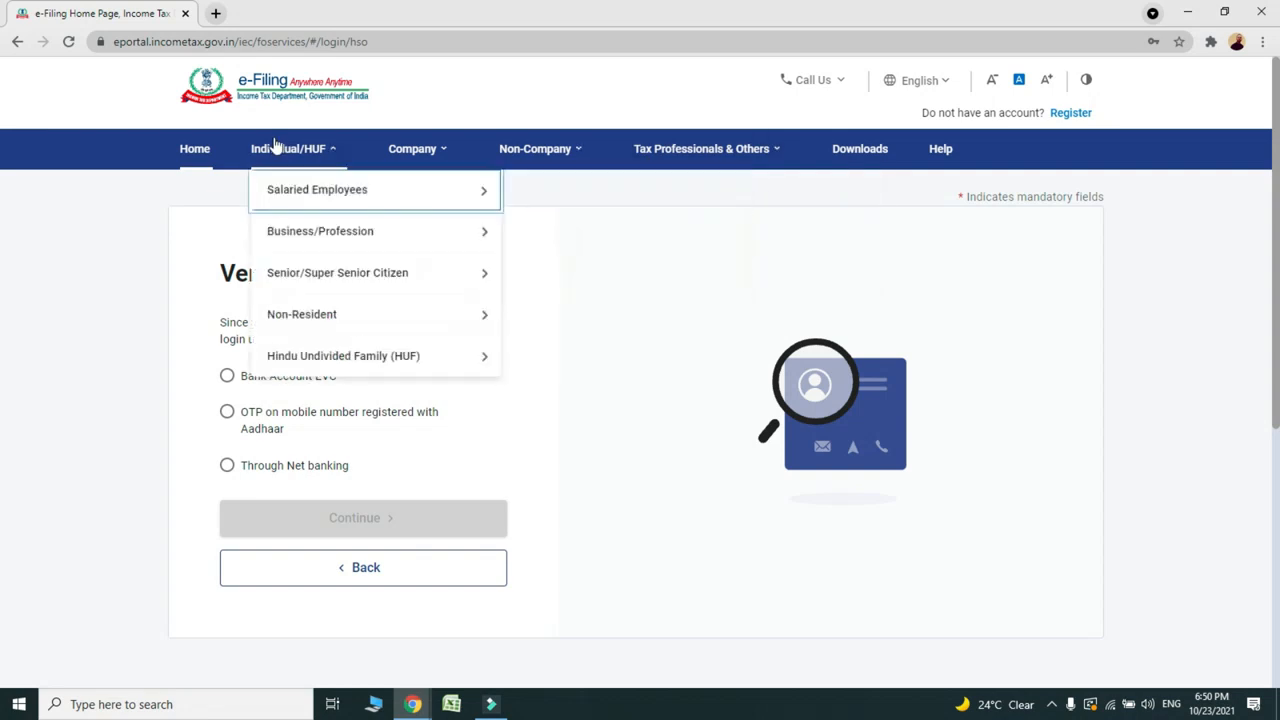
click(866, 271)
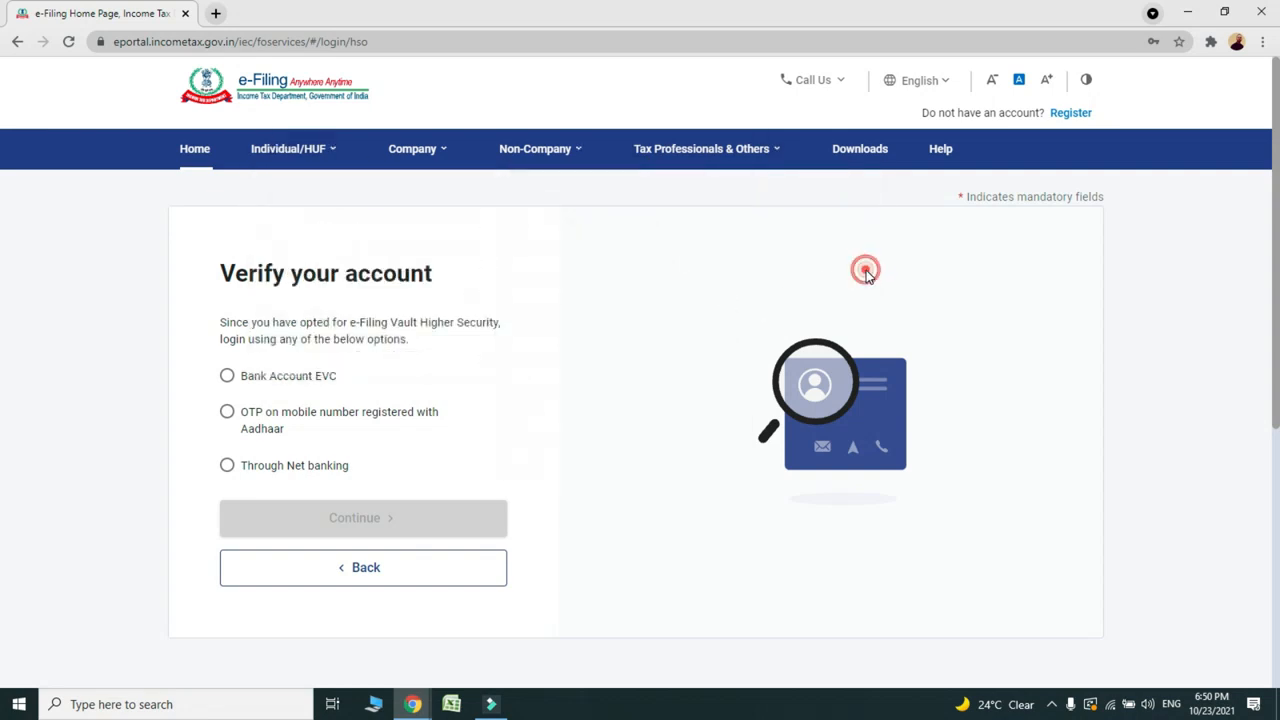